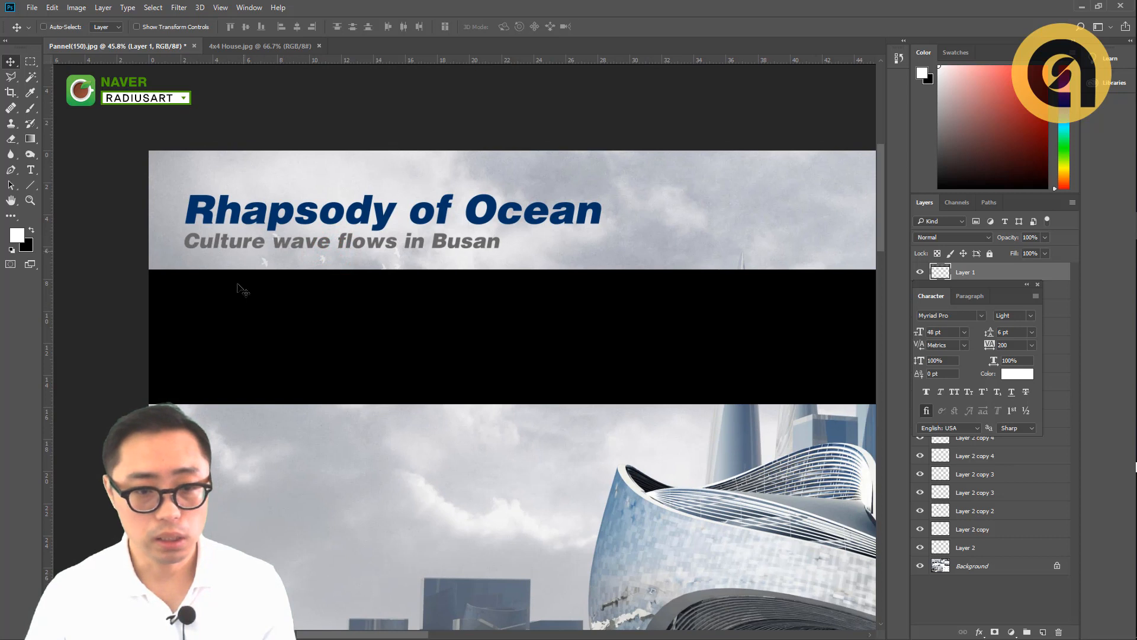
- Add the white text line "Rhapsody of Ocean" on the black band and shift it slightly down
key("t")
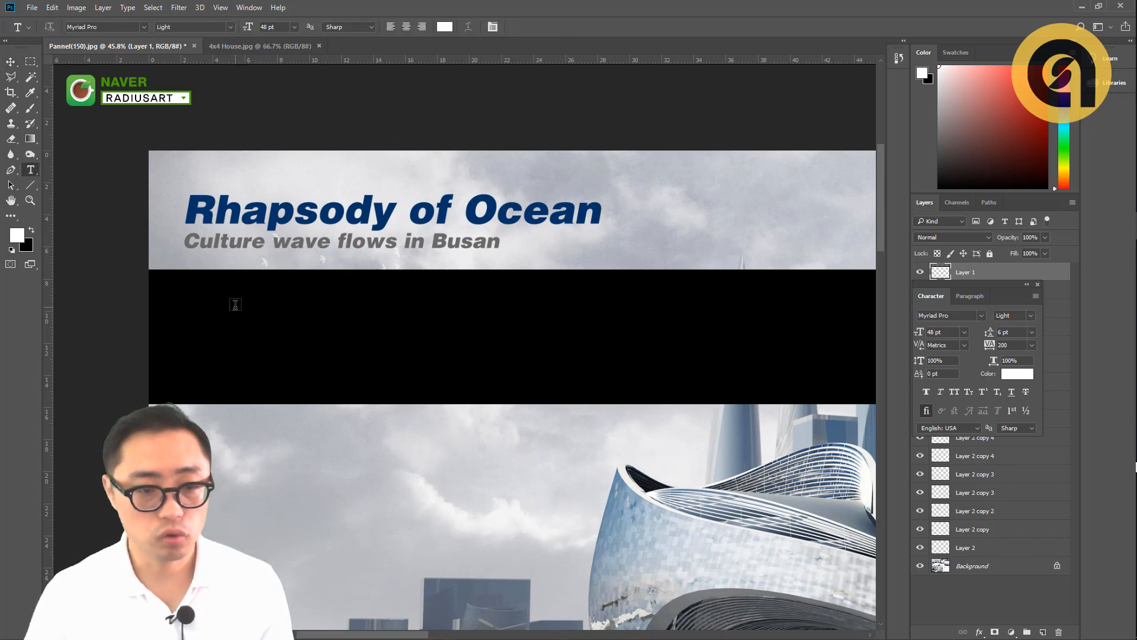
left_click(234, 306)
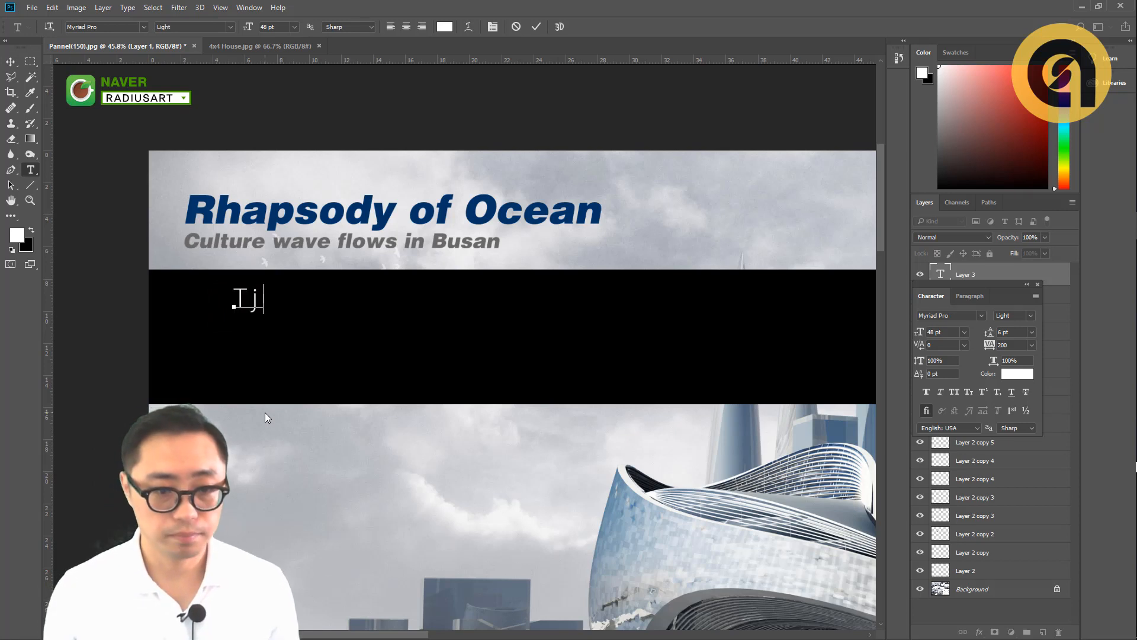
type("Rha")
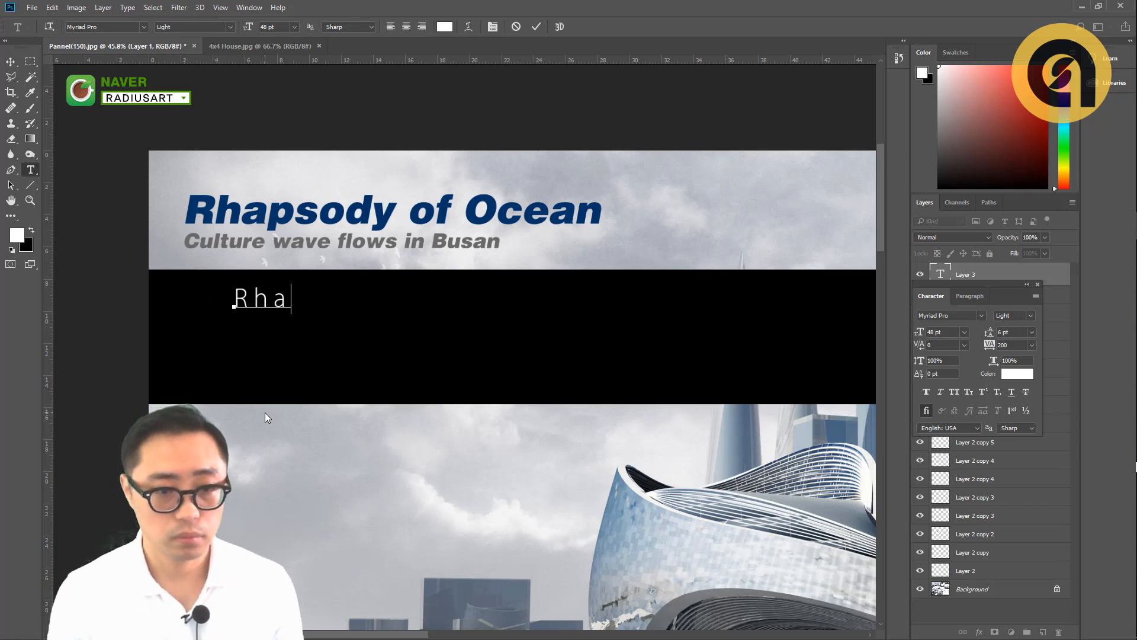
type("psody ")
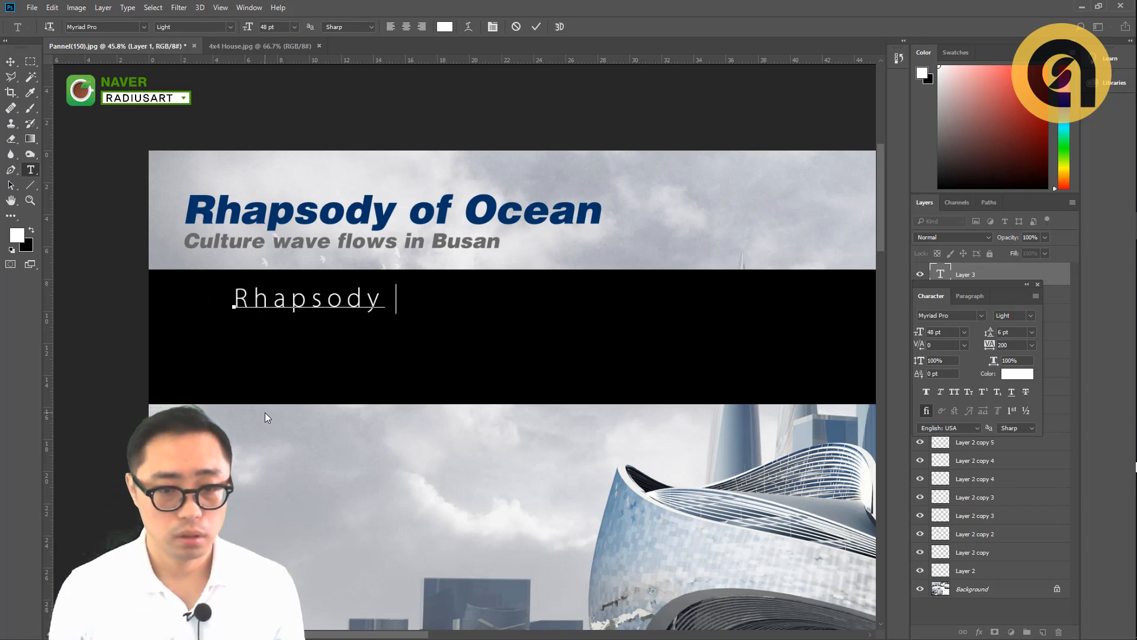
type("of Ocean")
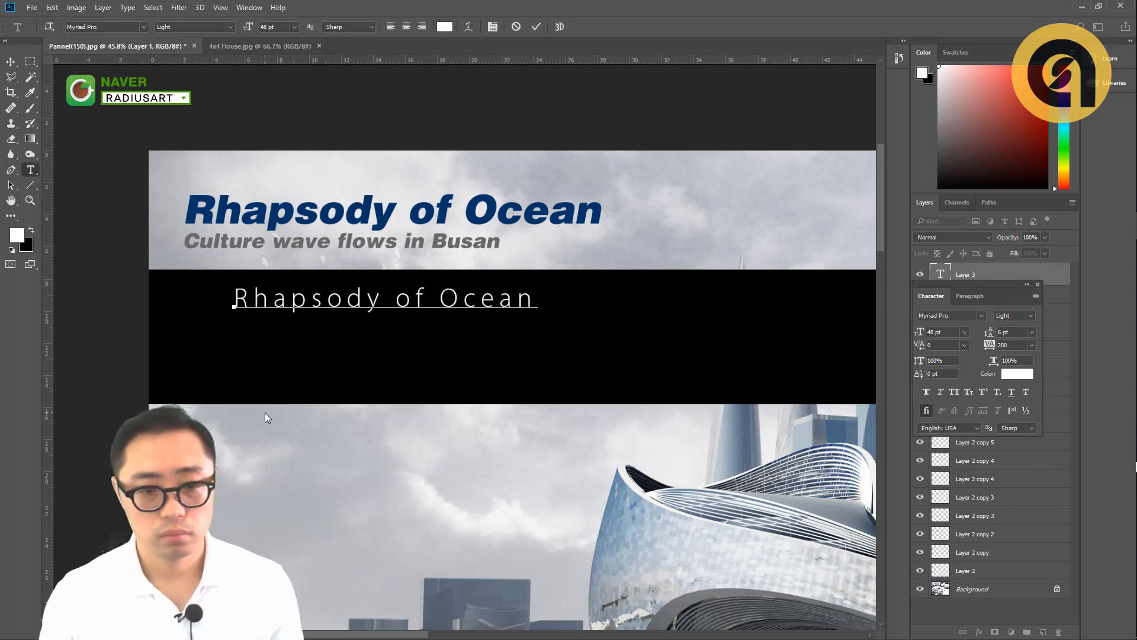
key("ctrl+Return")
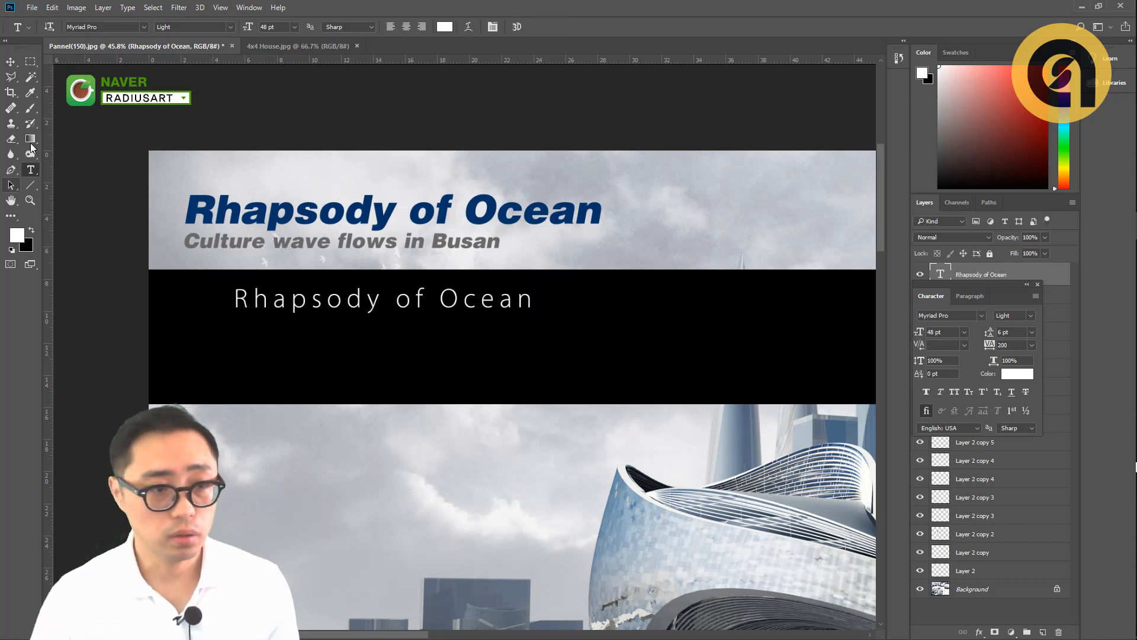
left_click(11, 62)
left_click_drag(254, 297, 251, 304)
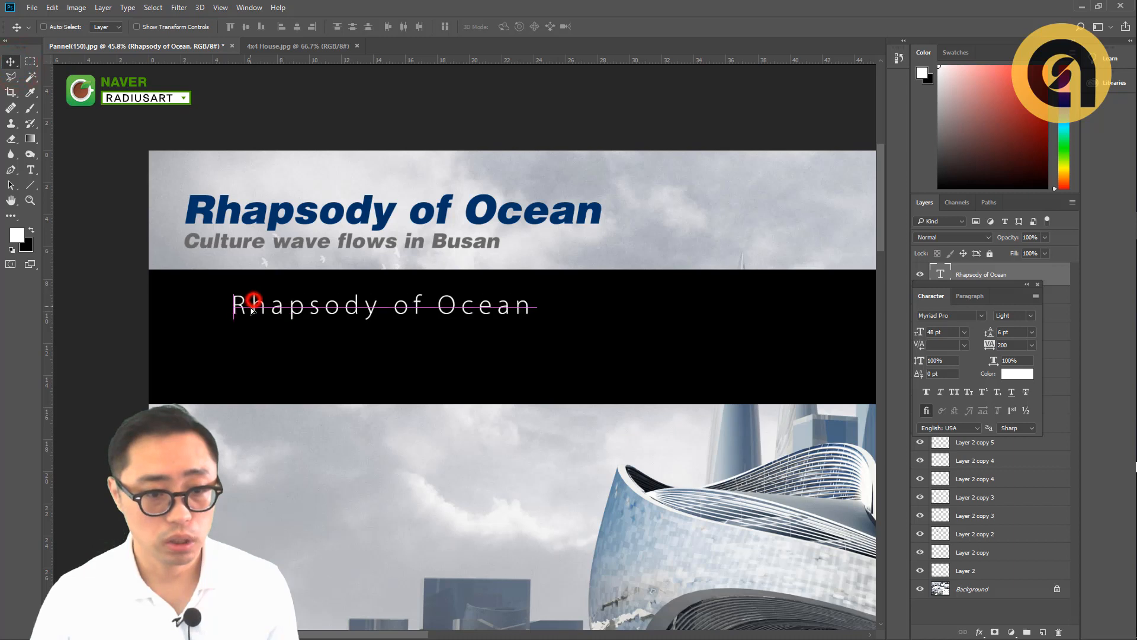
- Set the tracking of the white "Rhapsody of Ocean" line to 0 and its font style to Regular
key("t")
left_click(257, 306)
key("ctrl+a")
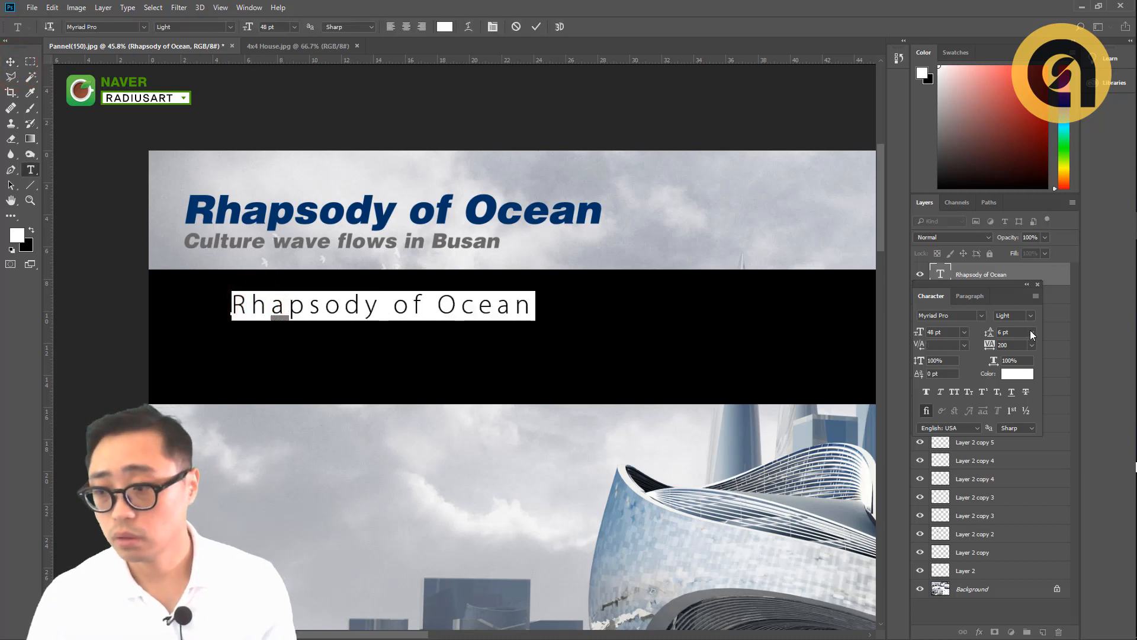
left_click(1034, 344)
left_click(1031, 441)
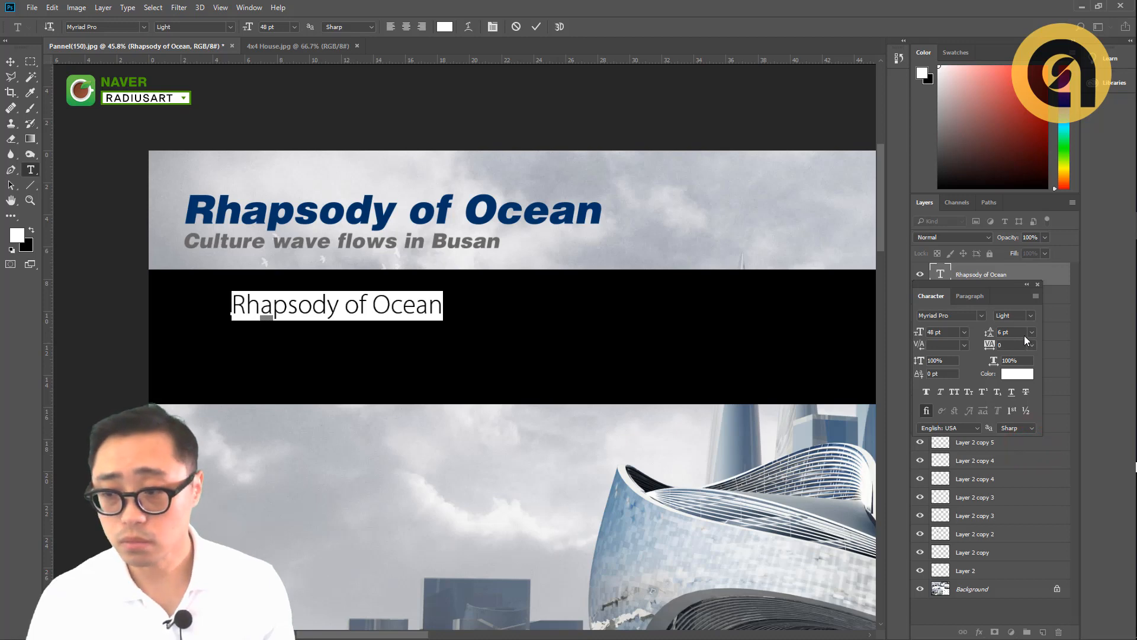
left_click(1031, 315)
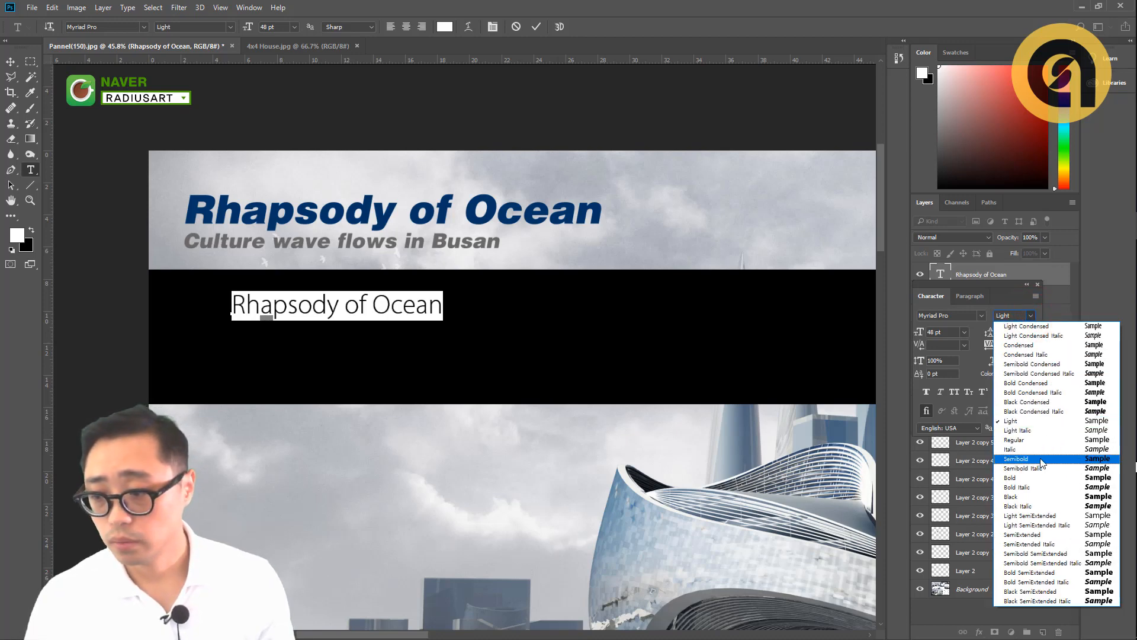
left_click(1041, 439)
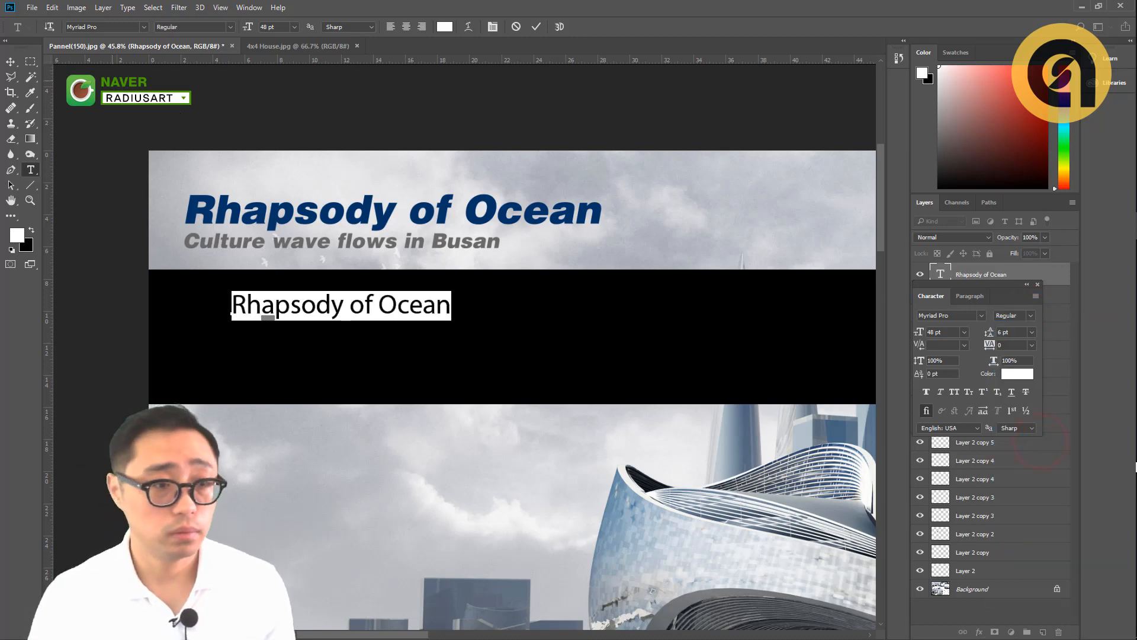
- Duplicate the white title line directly below itself on the black band
left_click(11, 62)
left_click_drag(328, 305, 327, 346)
- Replace the duplicated line's text with "Culture wave flows in Busan" and shift it slightly down
key("t")
left_click(345, 333)
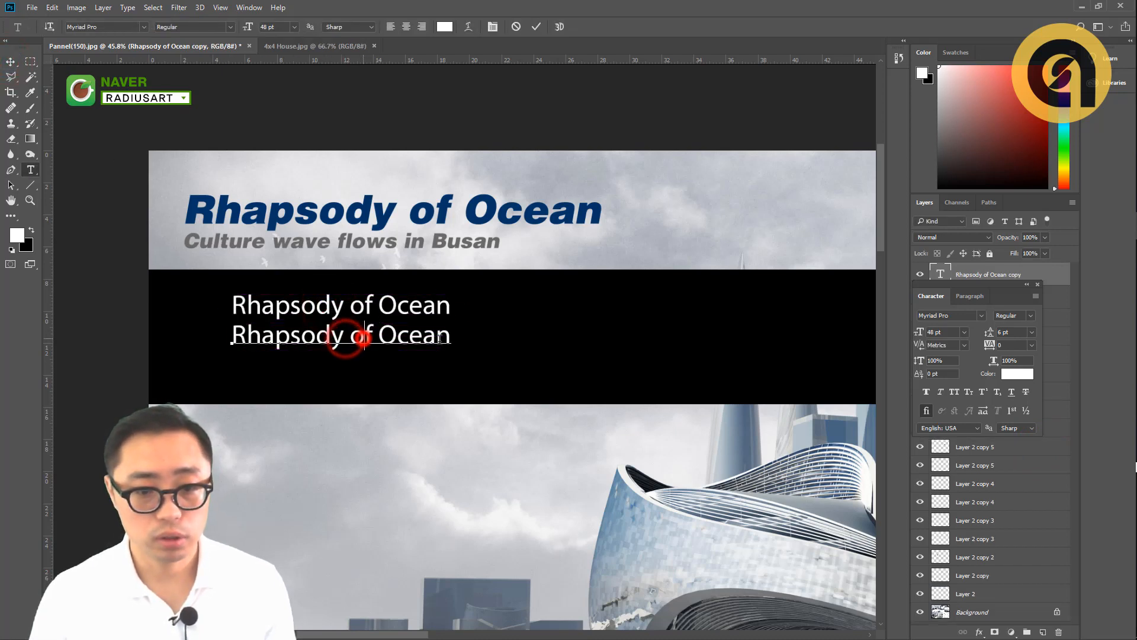
left_click_drag(448, 341, 183, 350)
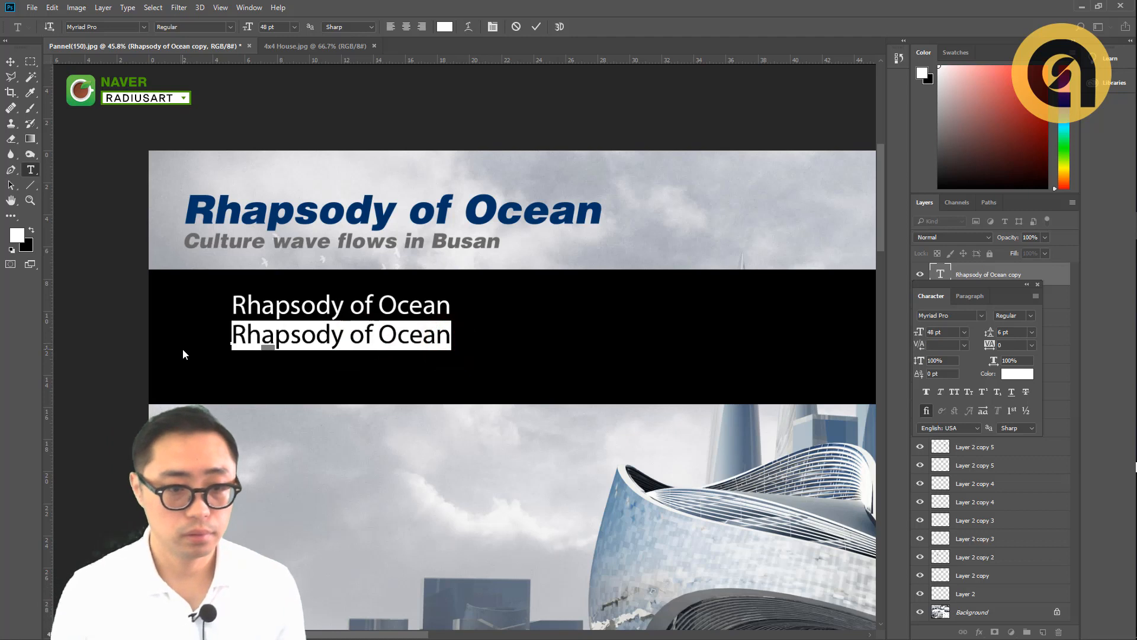
type("Cy")
key("BackSpace")
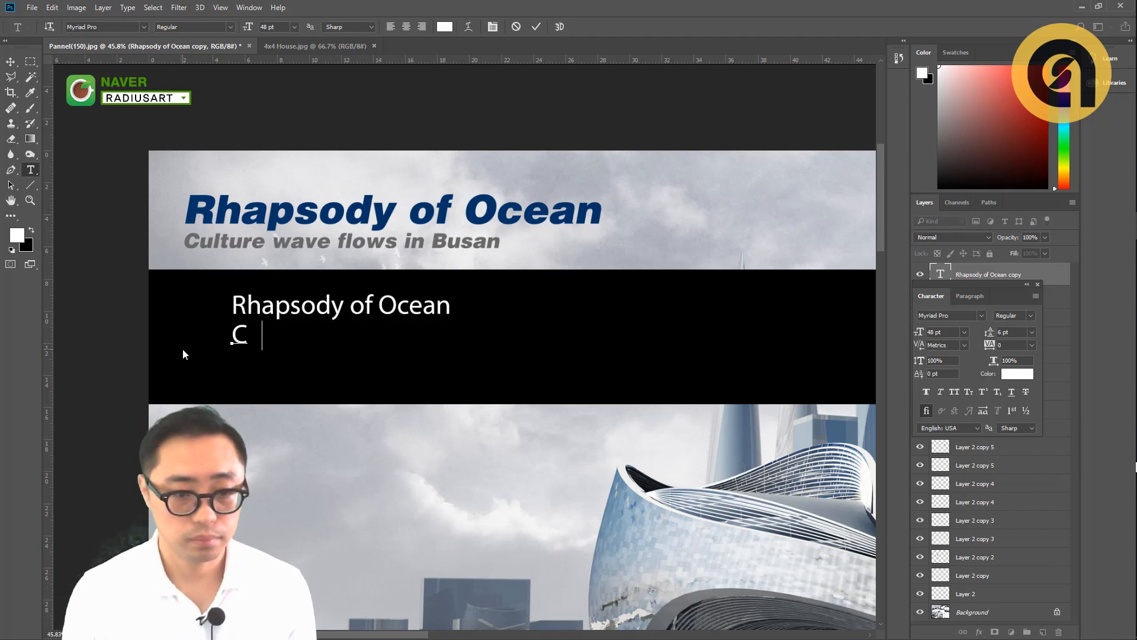
type("ulture")
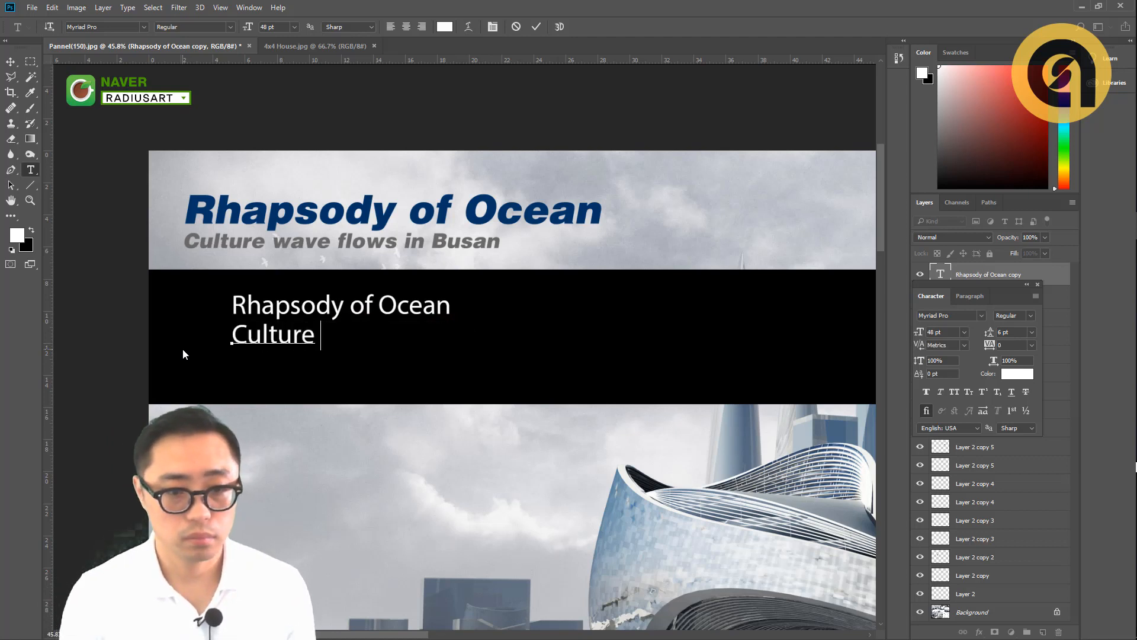
type(" wace")
key("Left")
key("Left")
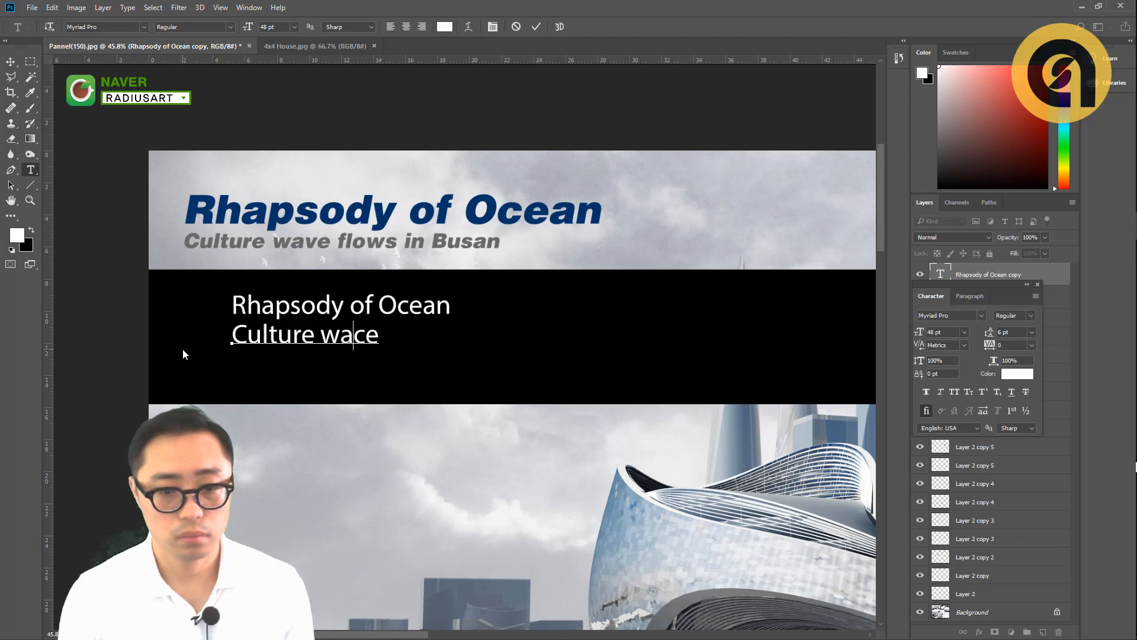
key("Delete")
type("v")
key("End")
type("flows ")
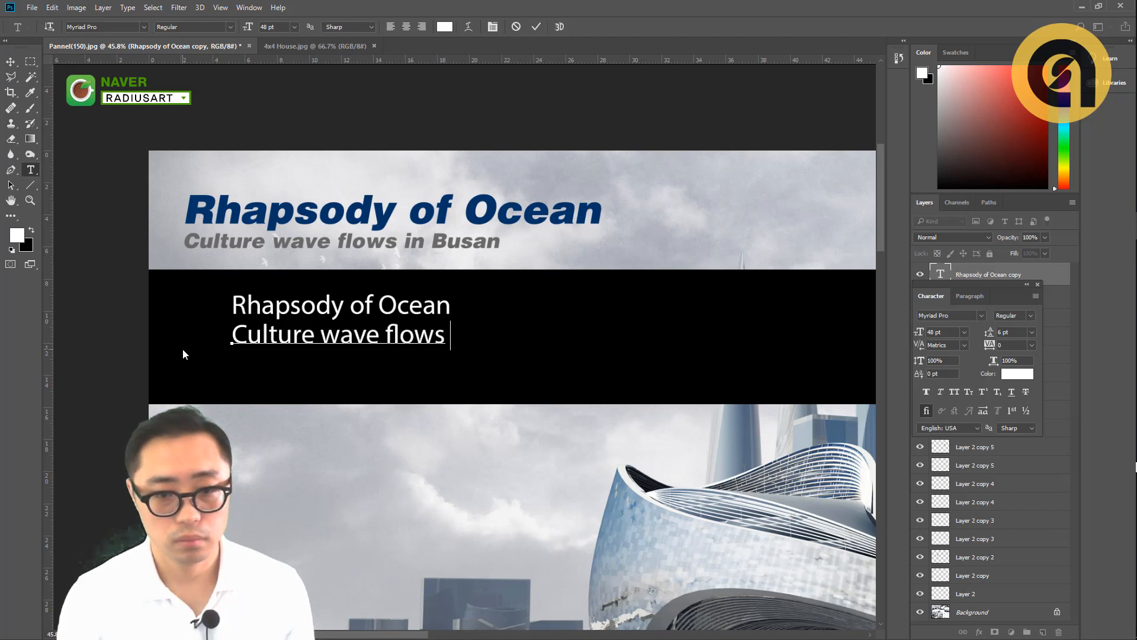
type("in Busan")
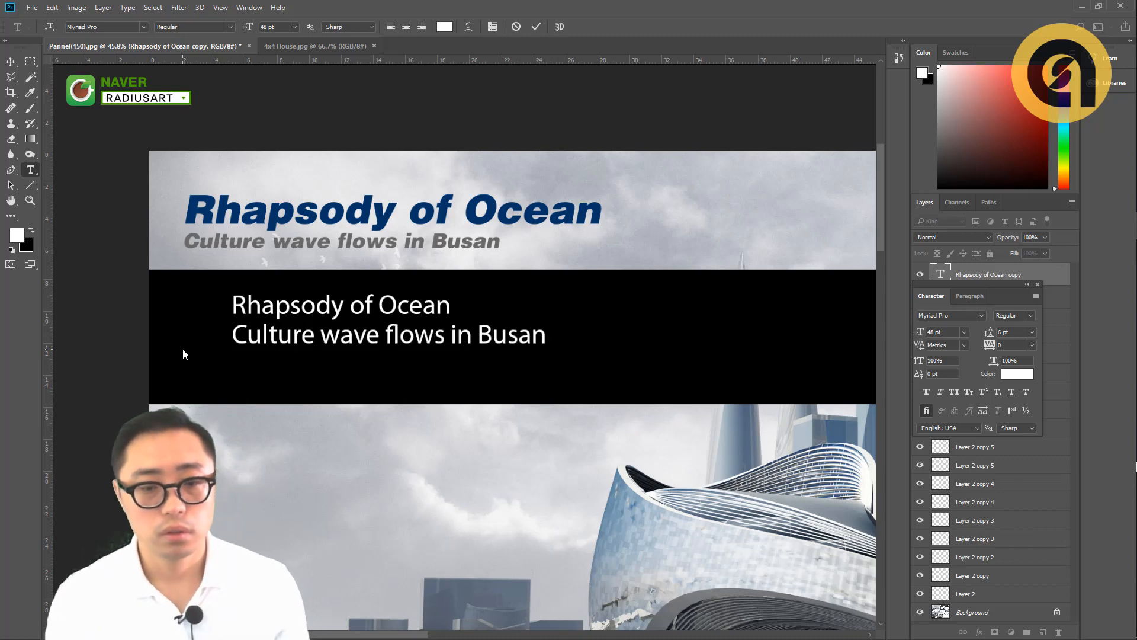
key("ctrl+Return")
left_click(16, 62)
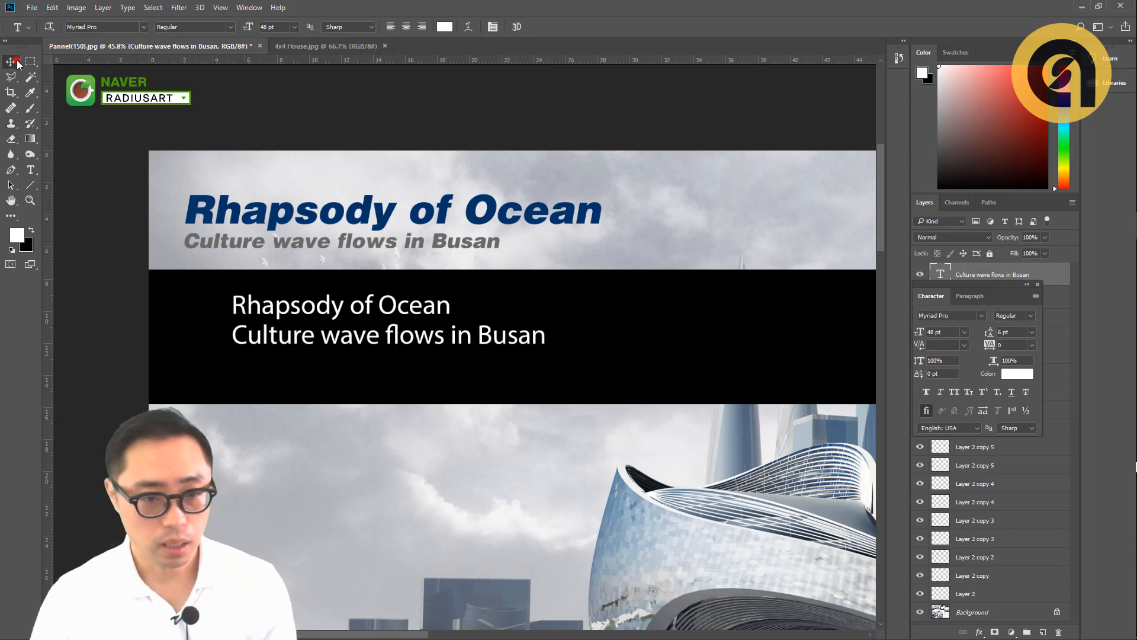
left_click_drag(333, 334, 342, 345)
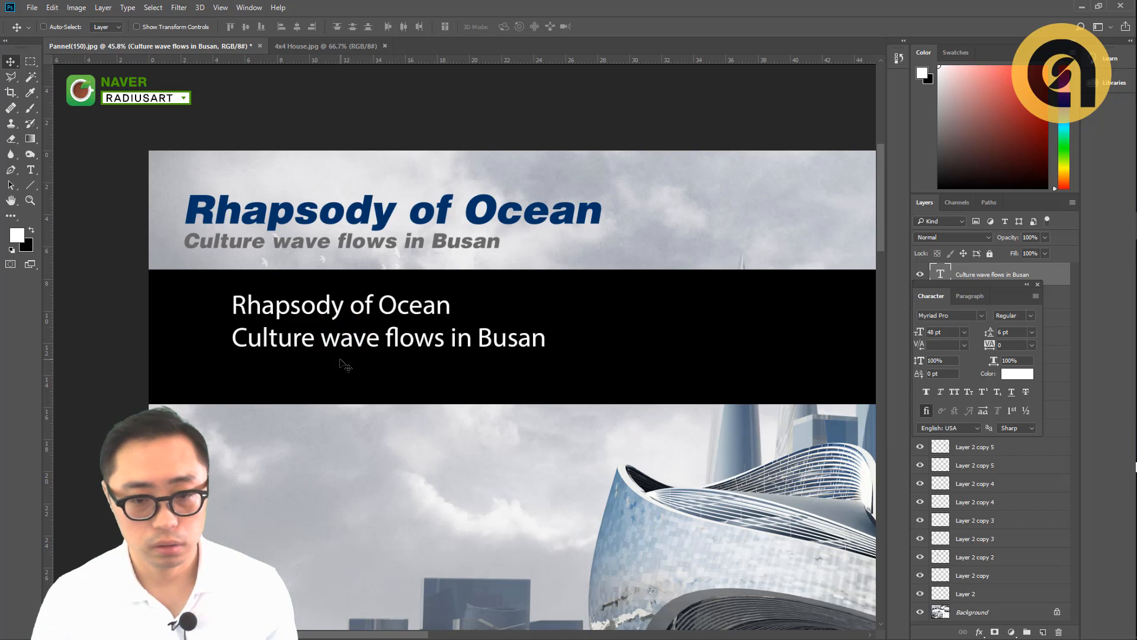
- Increase the font size of the white "Rhapsody of Ocean" title to 55 pt
double_click(424, 307)
key("ctrl+a")
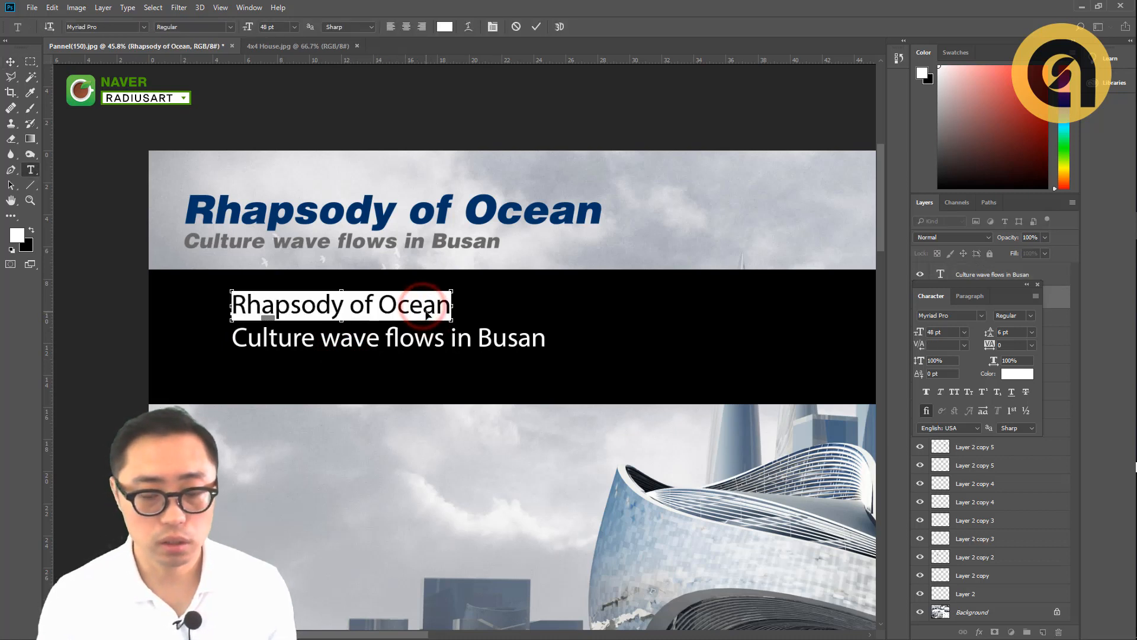
key("ctrl+shift+period")
key("ctrl+shift+period")
key("ctrl+shift+period")
key("ctrl+shift+period")
key("ctrl+shift+period")
key("ctrl+shift+period")
key("ctrl+shift+period")
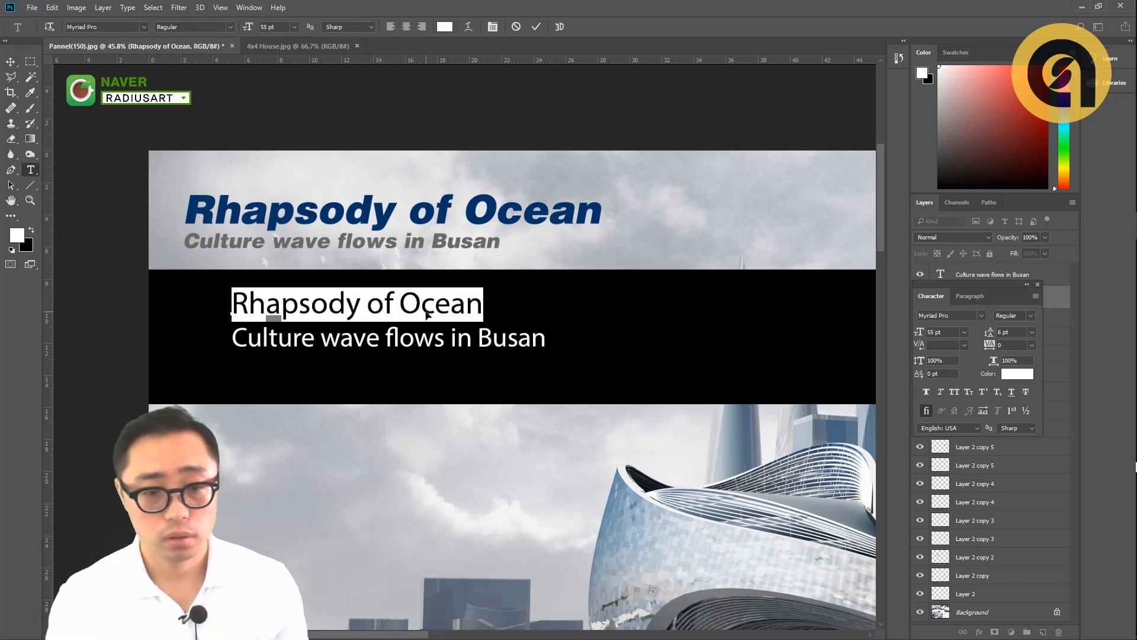
key("ctrl+Return")
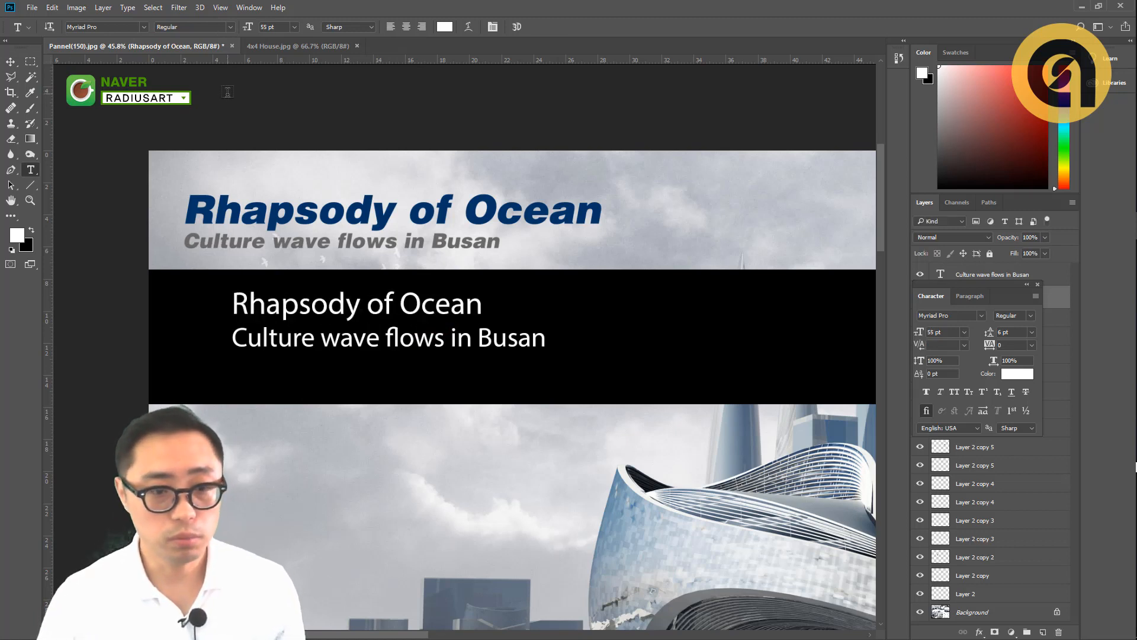
key("v")
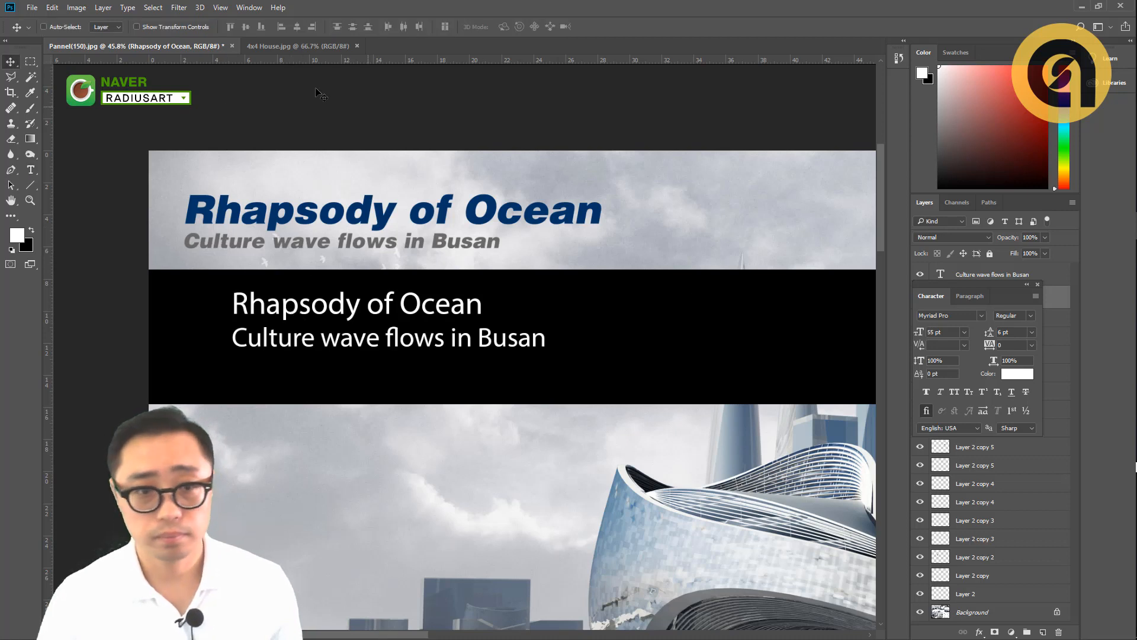
- Set the font style of the white "Rhapsody of Ocean" title to Bold
key("t")
triple_click(325, 303)
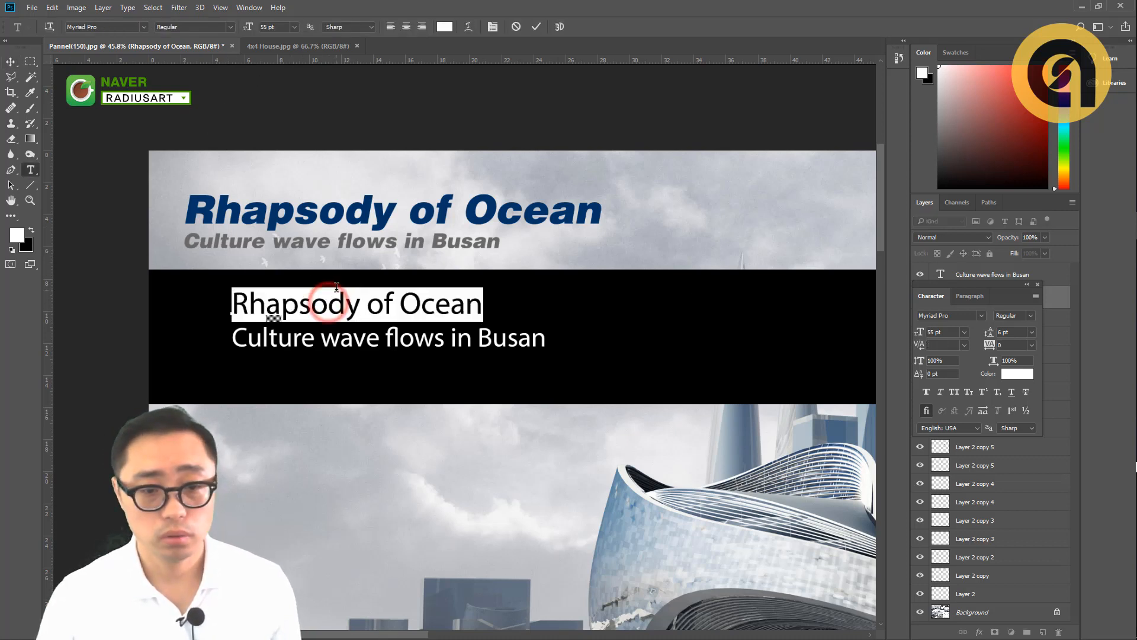
left_click(231, 27)
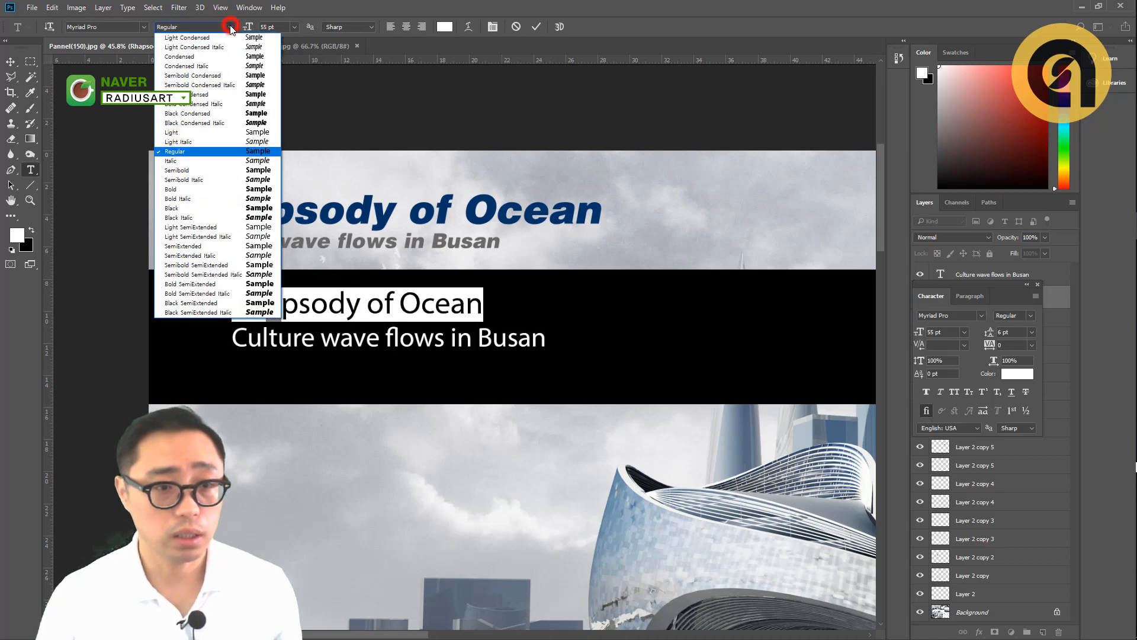
left_click(194, 197)
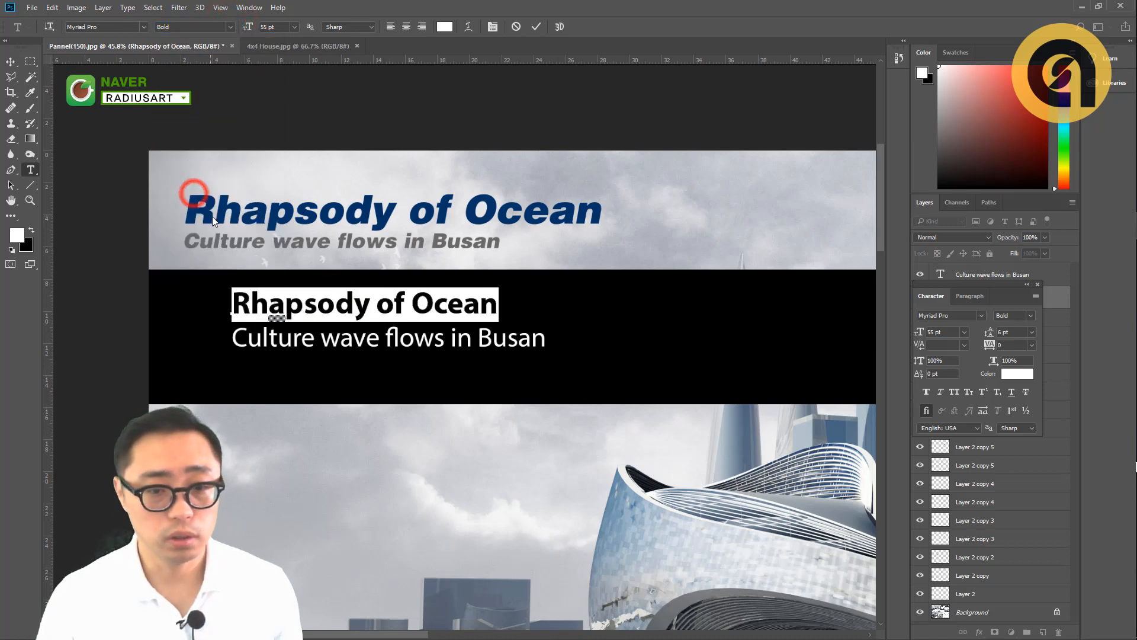
left_click(17, 65)
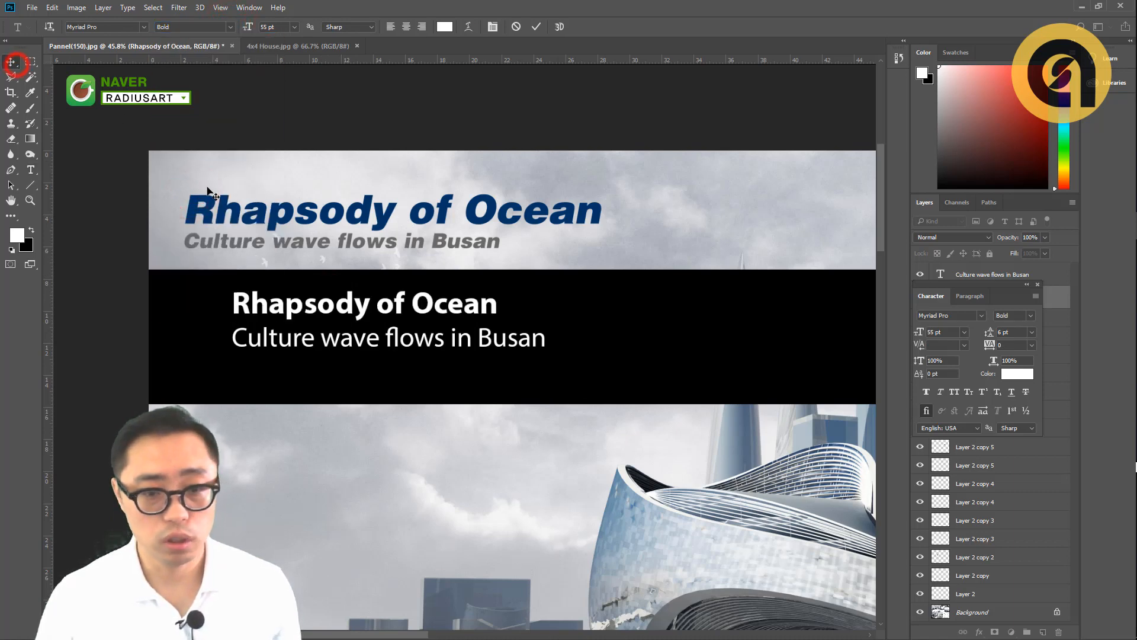
- Move the white subtitle line up closer beneath the title, fine-tuning the gap with small downward nudges
left_click(457, 336, "ctrl")
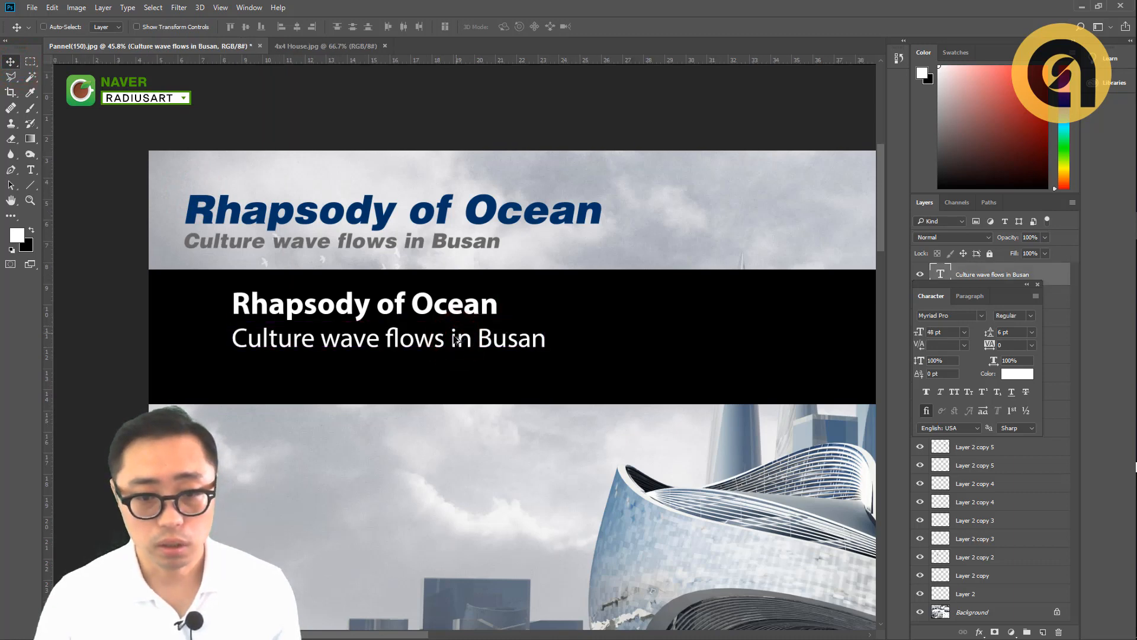
scroll(457, 339, "up", 3)
left_click_drag(221, 291, 249, 288)
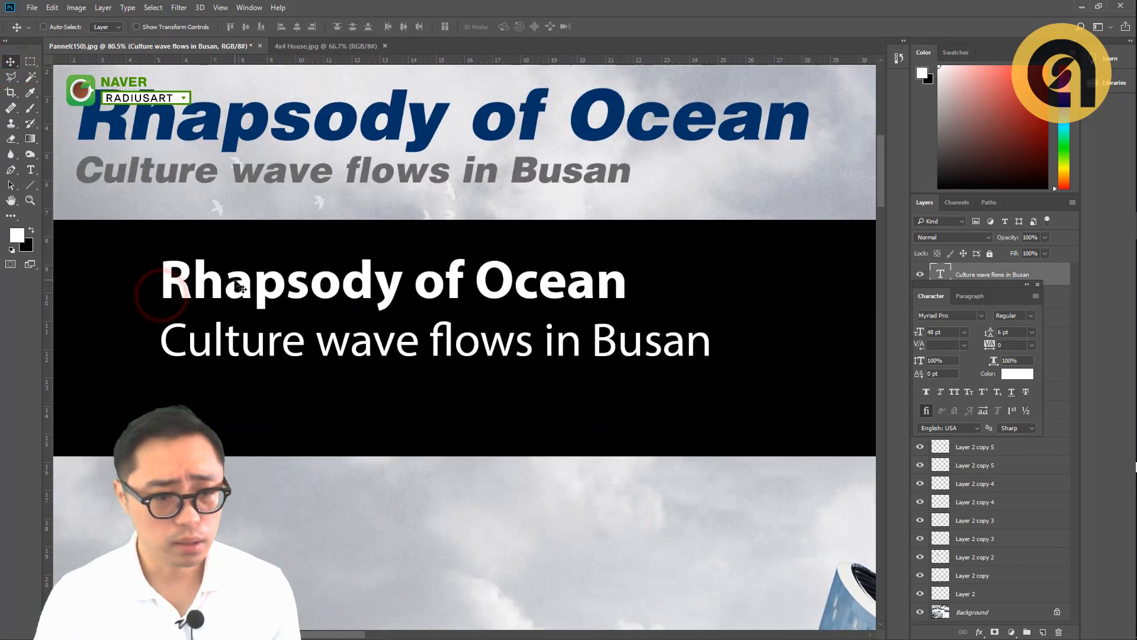
left_click_drag(235, 354, 232, 343)
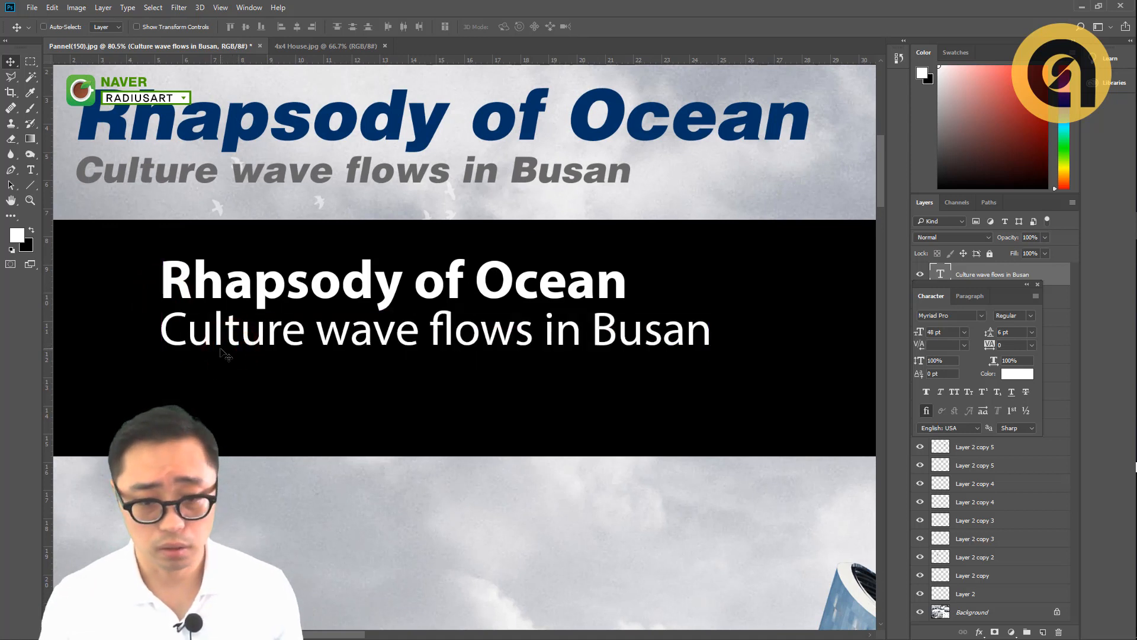
key("Down")
key("Down")
key("Down")
key("Down")
key("Down")
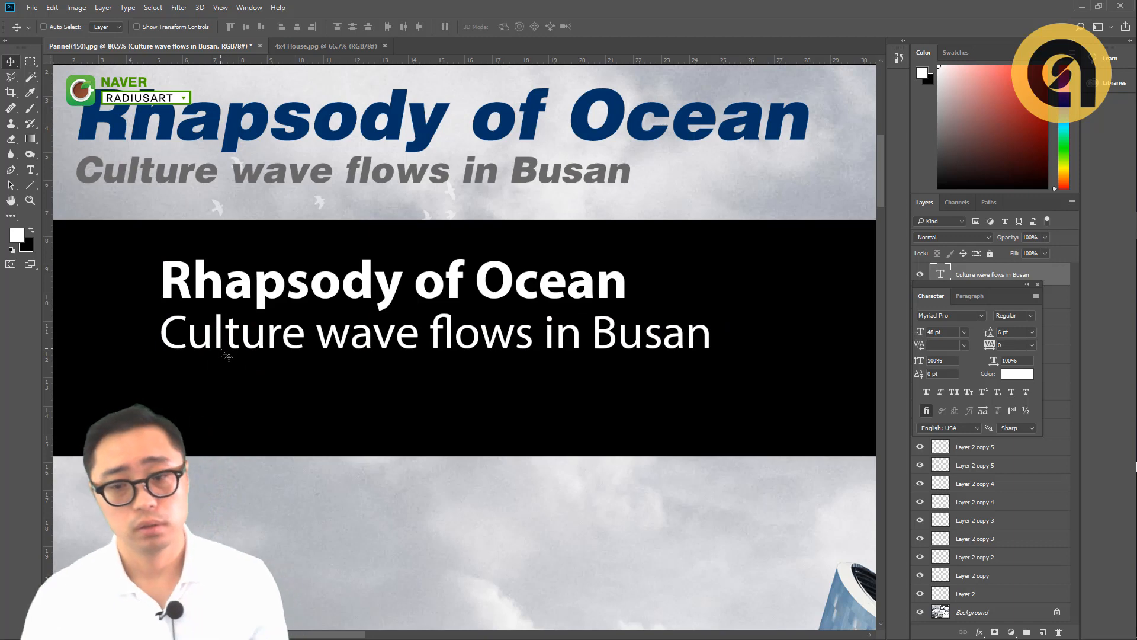
- Reduce the font size of the white "Culture wave flows in Busan" subtitle to 41 pt
scroll(383, 315, "down", 2)
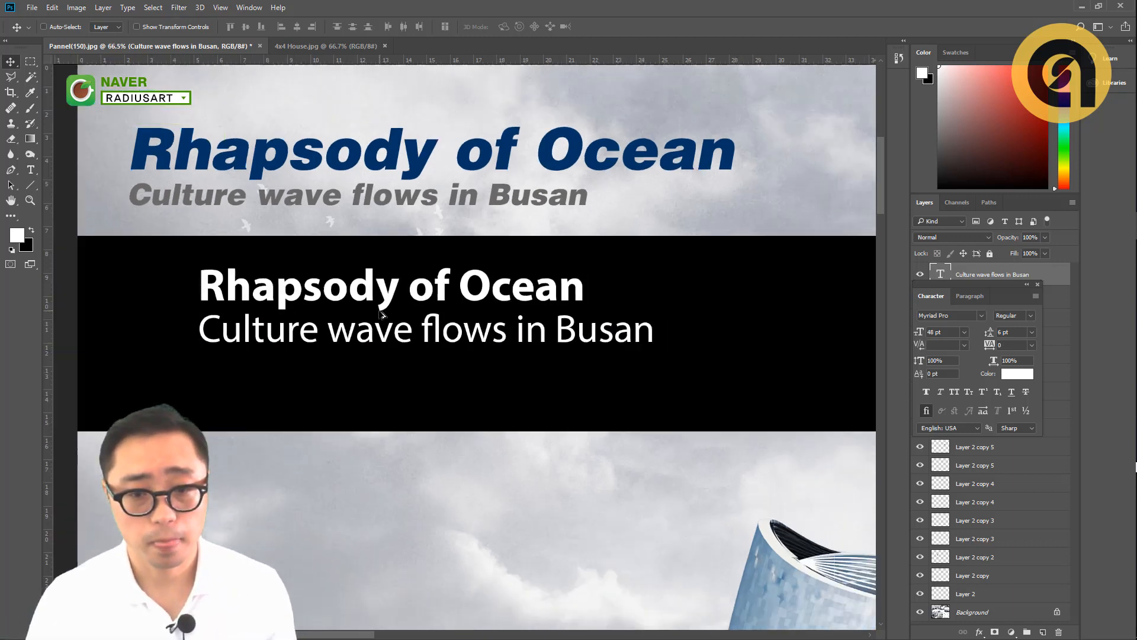
scroll(382, 316, "down", 2)
scroll(357, 329, "down", 2)
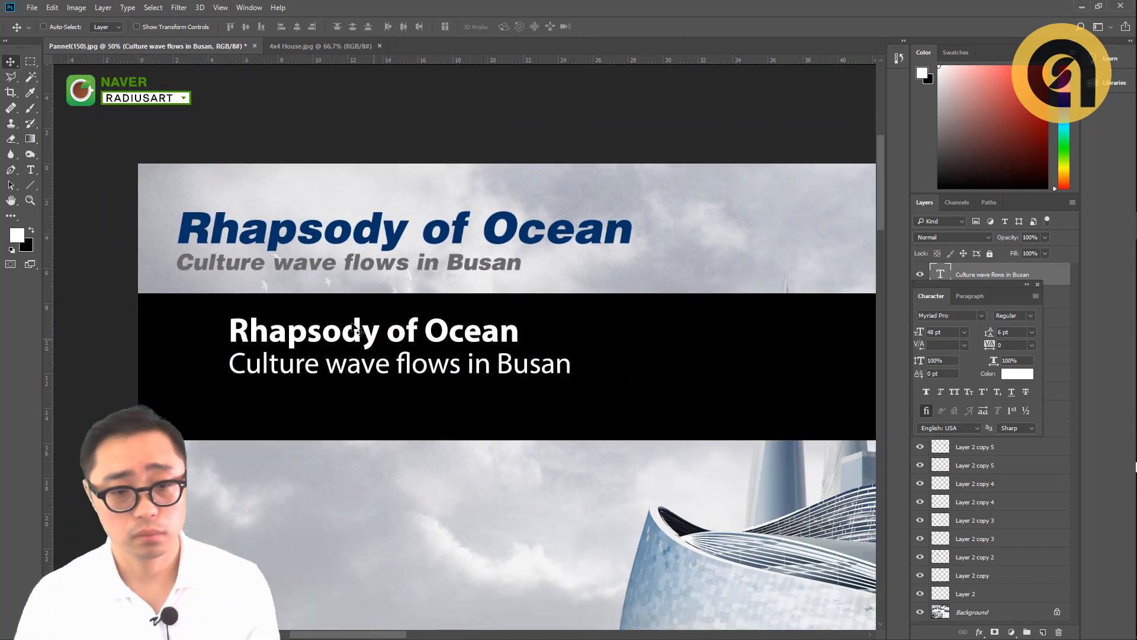
left_click(326, 342)
left_click(368, 364, "ctrl")
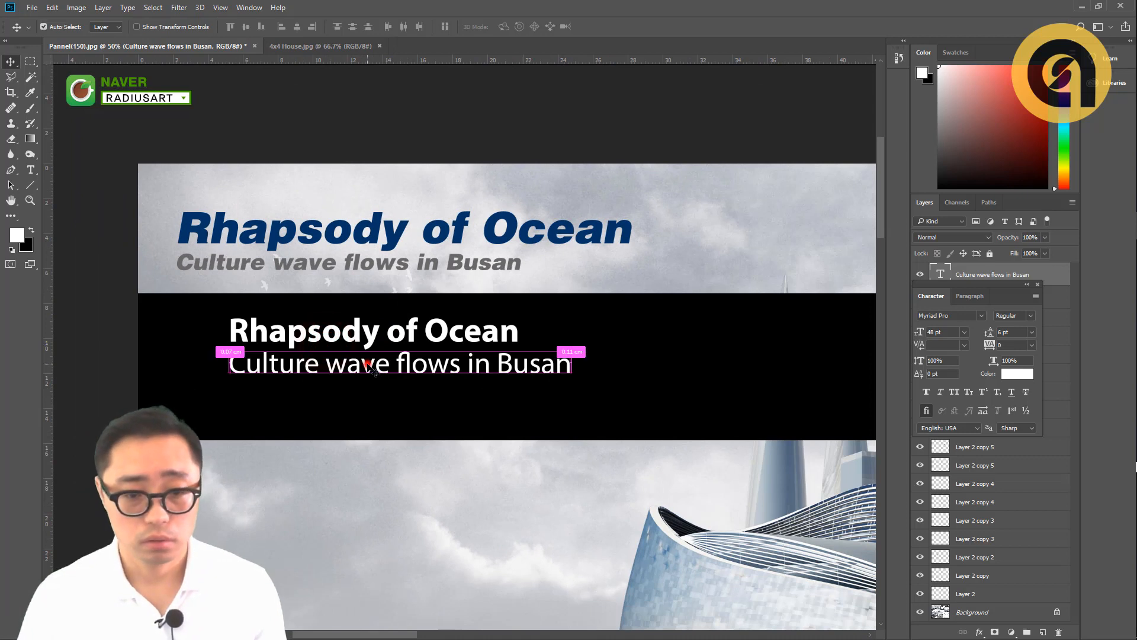
key("t")
left_click(507, 367)
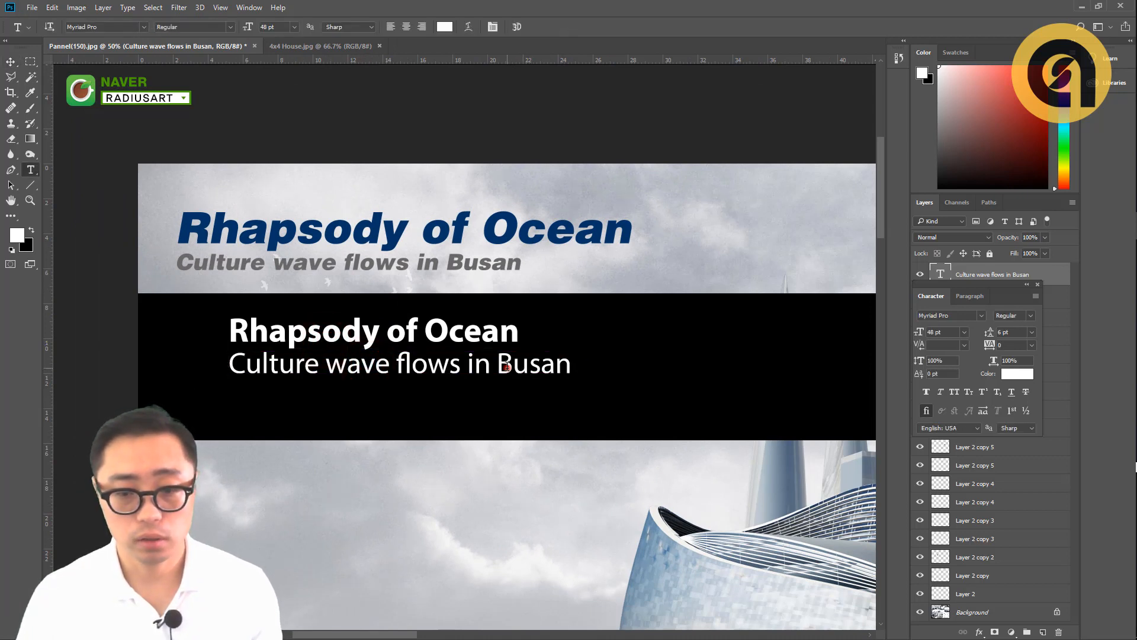
key("ctrl+a")
key("ctrl+shift+comma")
key("ctrl+shift+comma")
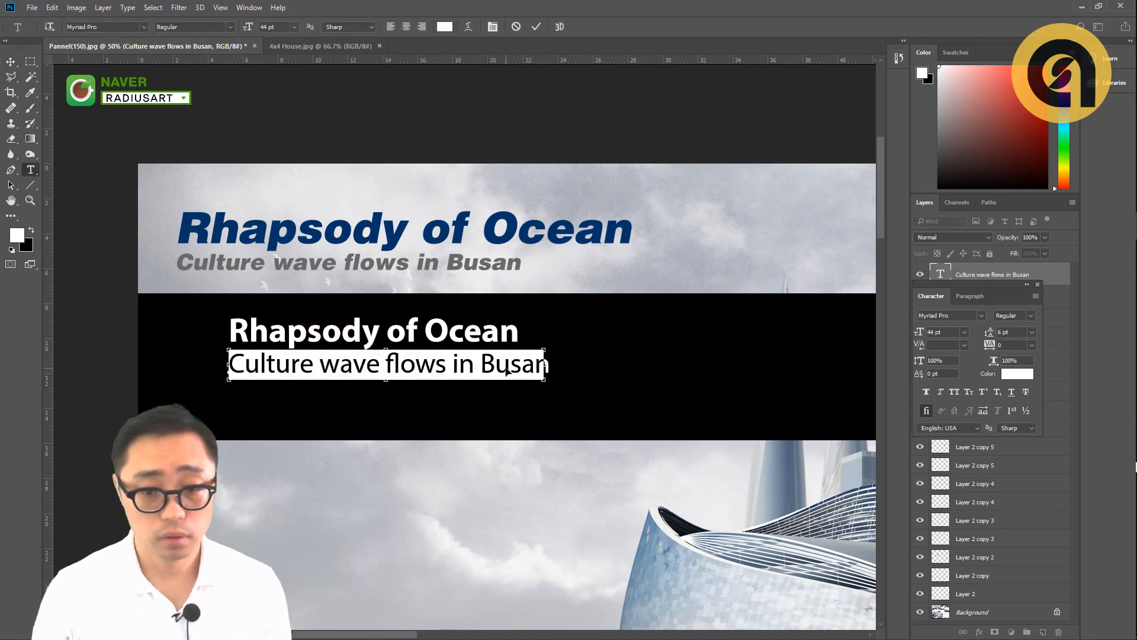
key("ctrl+shift+comma")
key("ctrl+shift+comma")
key("ctrl+shift+comma")
key("ctrl+Return")
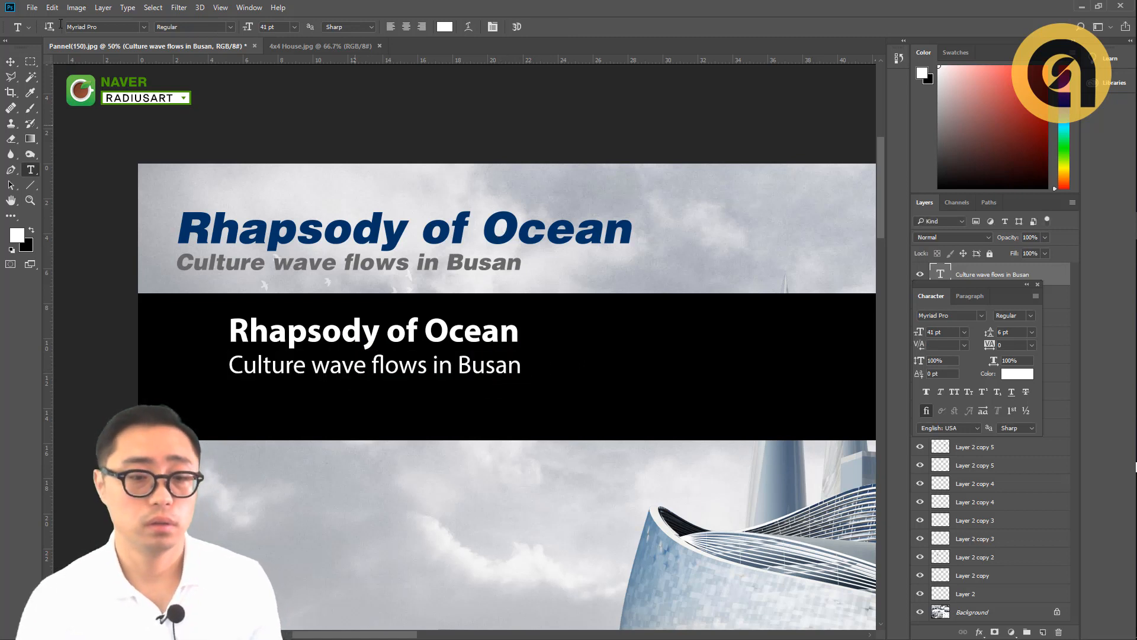
- Move the white title and subtitle together slightly down in the black band, and duplicate the pair to the right
left_click(10, 58)
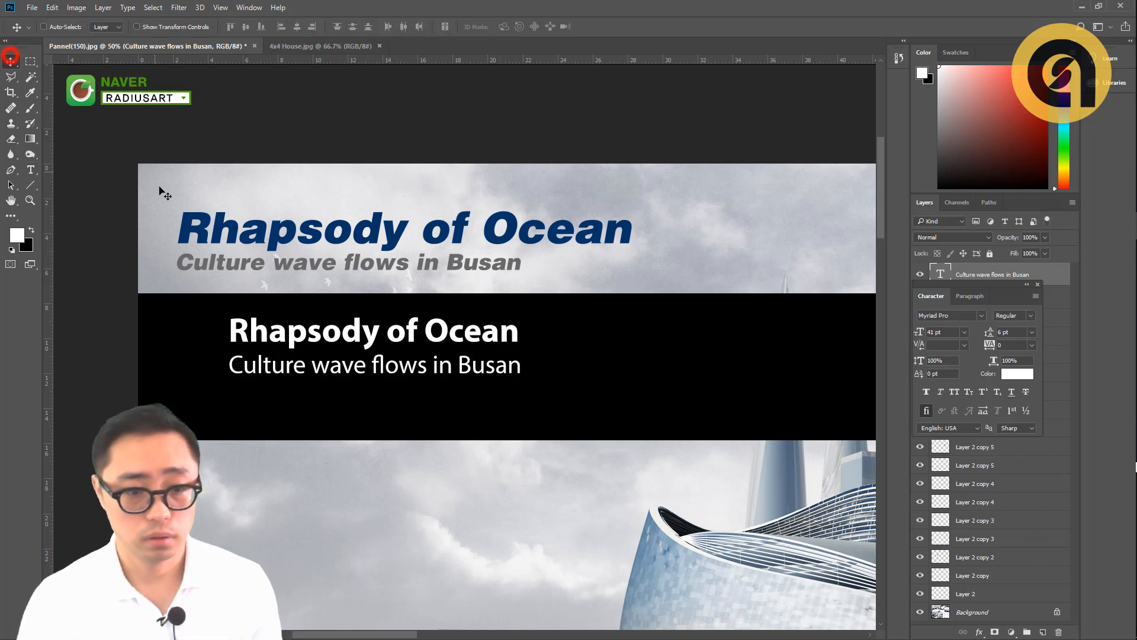
left_click(261, 325, "ctrl")
left_click(261, 365, "ctrl+shift")
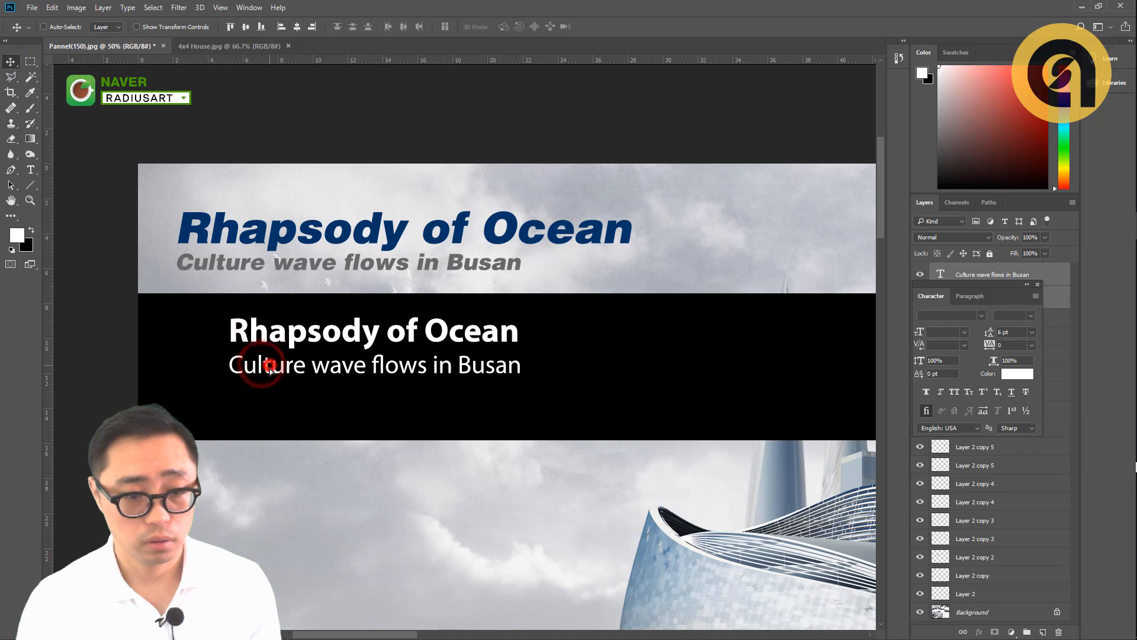
left_click_drag(269, 365, 270, 374)
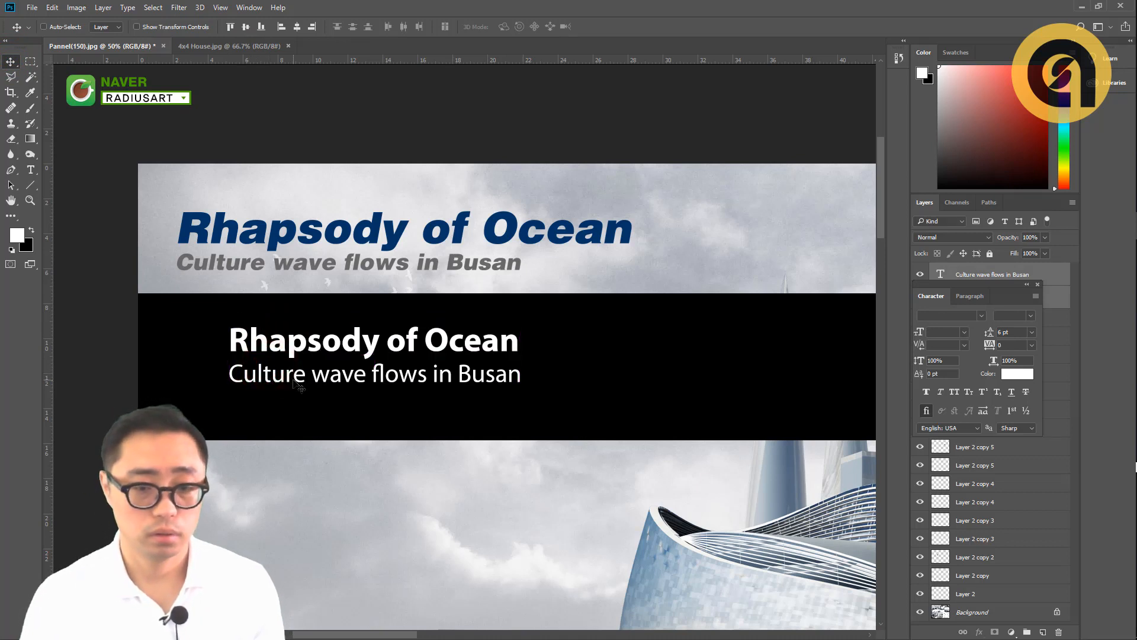
left_click_drag(418, 316, 419, 315)
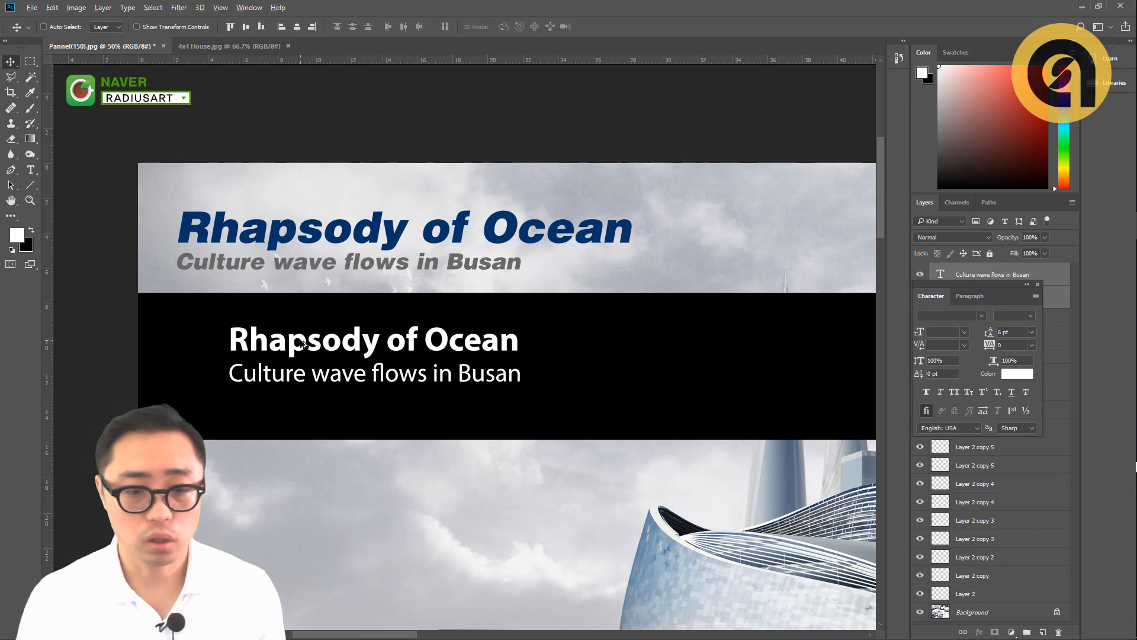
left_click_drag(303, 343, 495, 358)
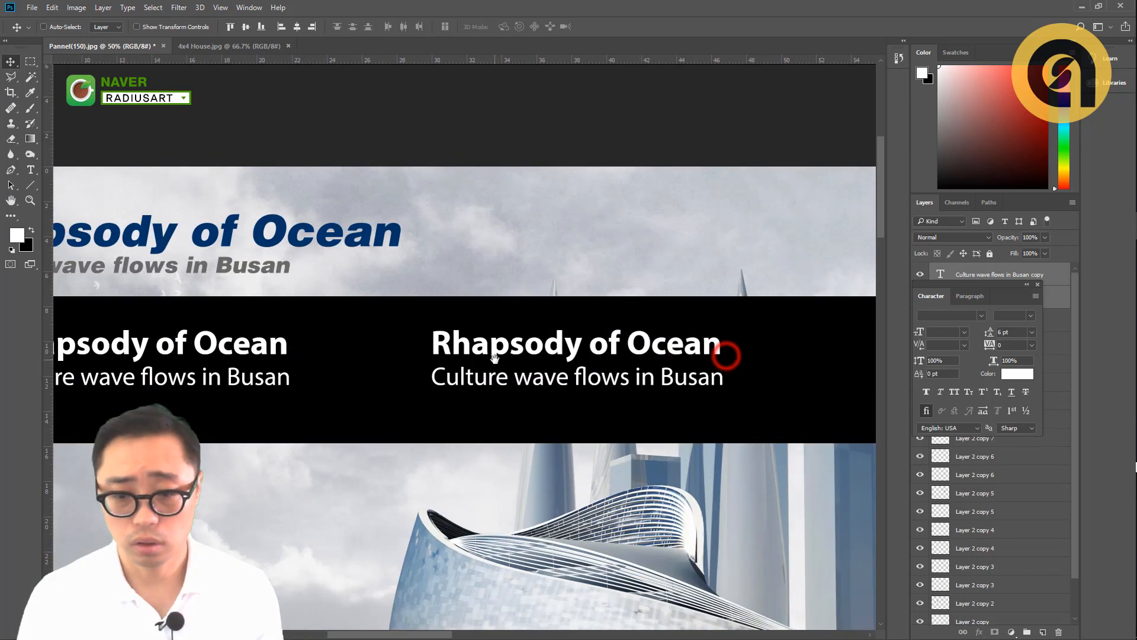
- Set the font style of the duplicated "Rhapsody of Ocean" title to Light
left_click(541, 324, "ctrl")
left_click(529, 346, "ctrl")
key("t")
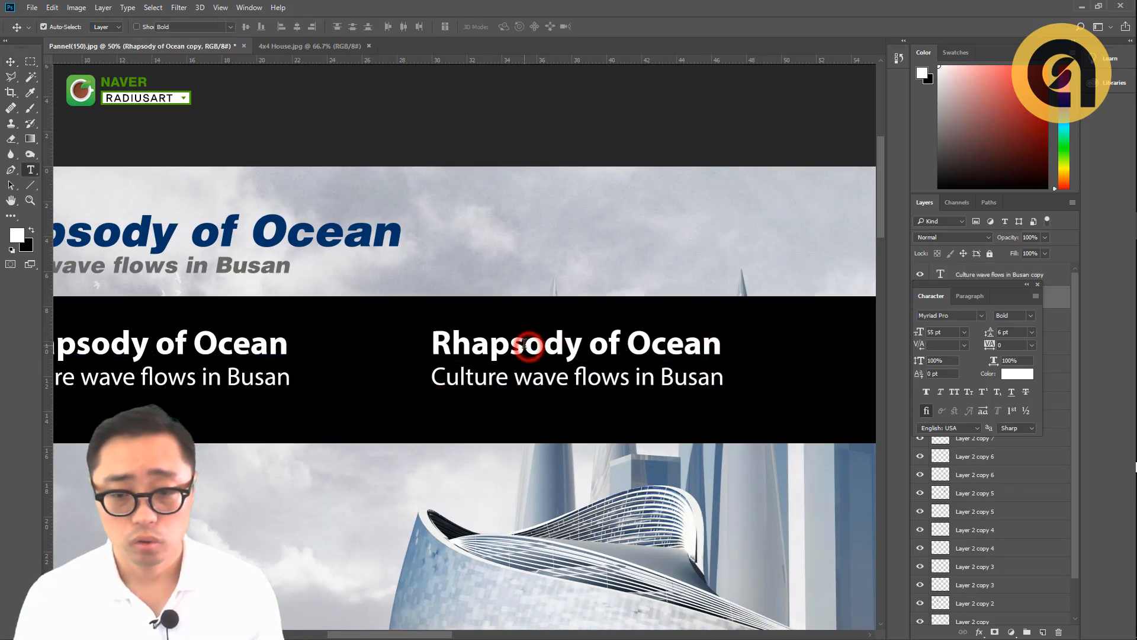
triple_click(525, 343)
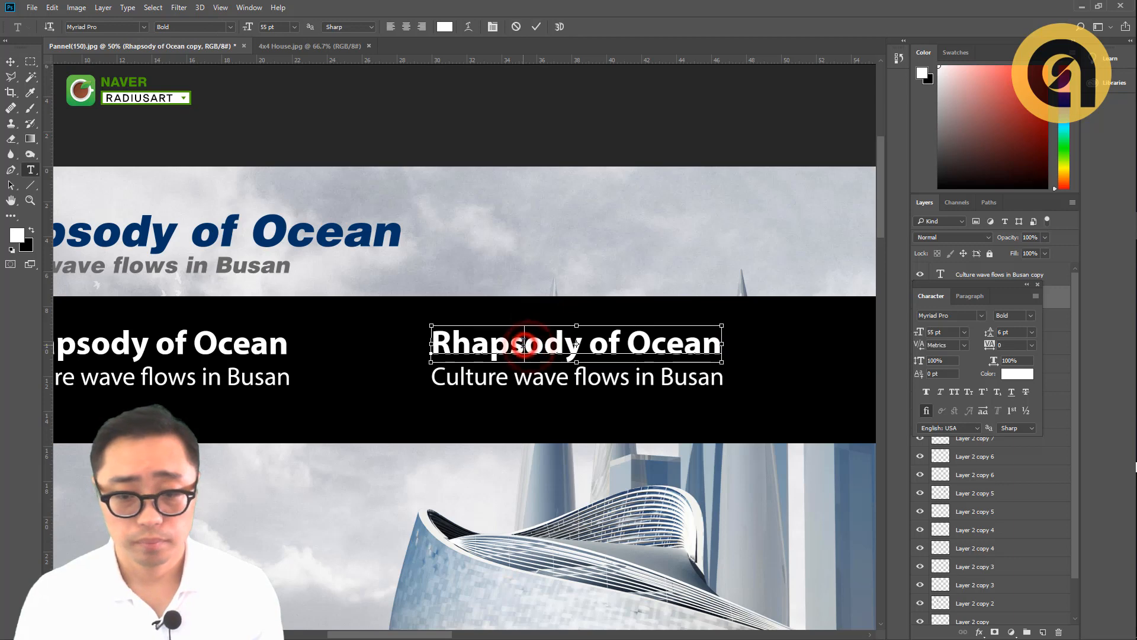
left_click(227, 27)
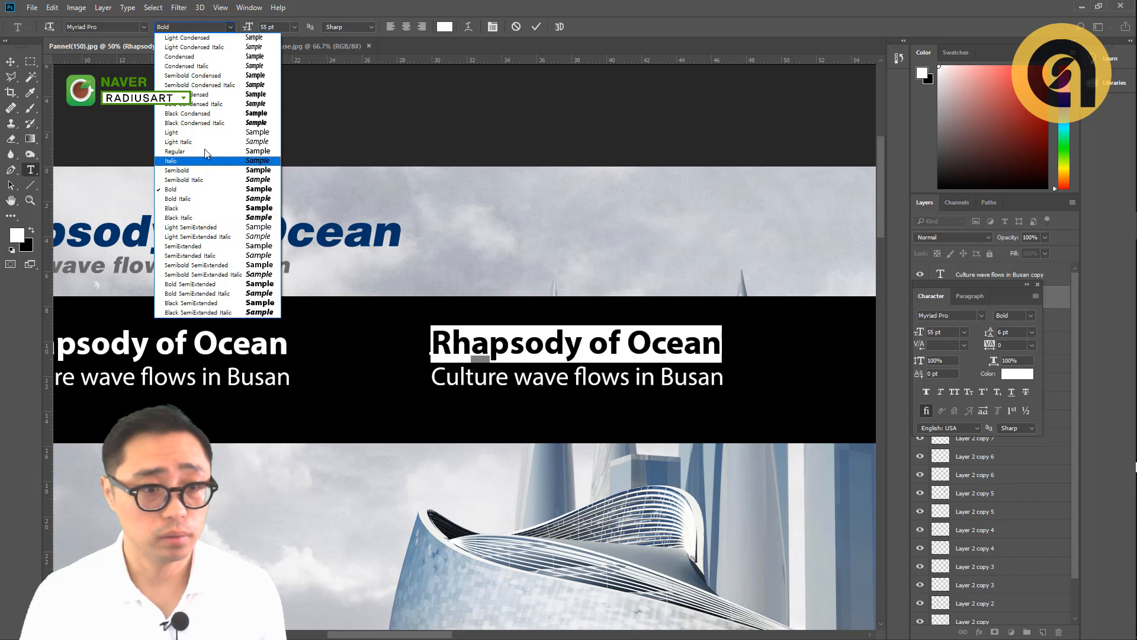
left_click(205, 134)
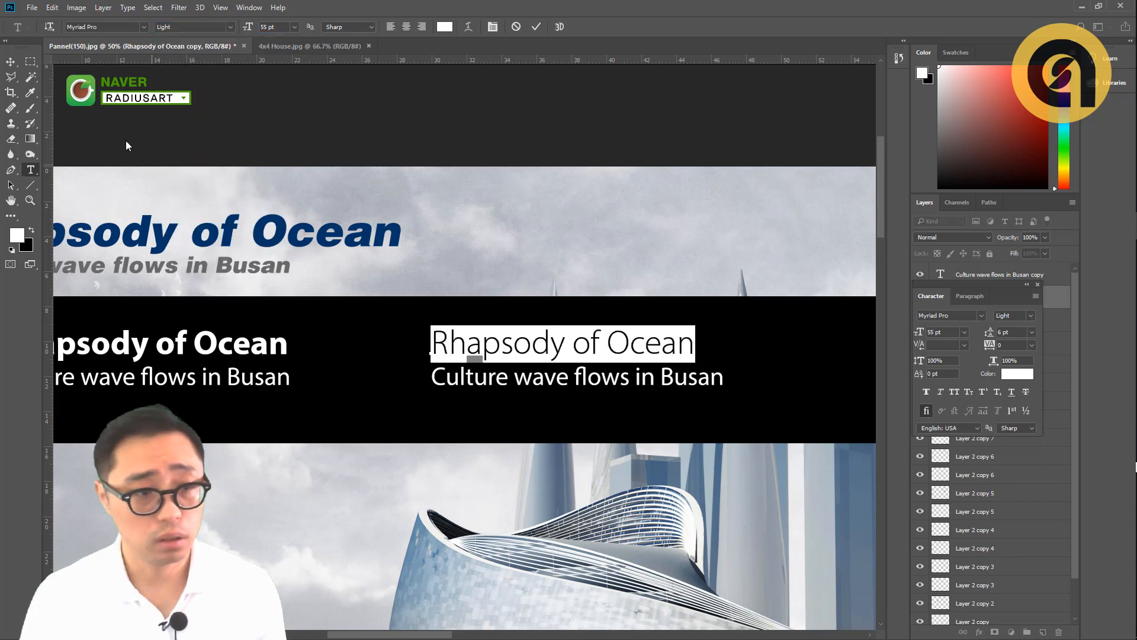
left_click(11, 61)
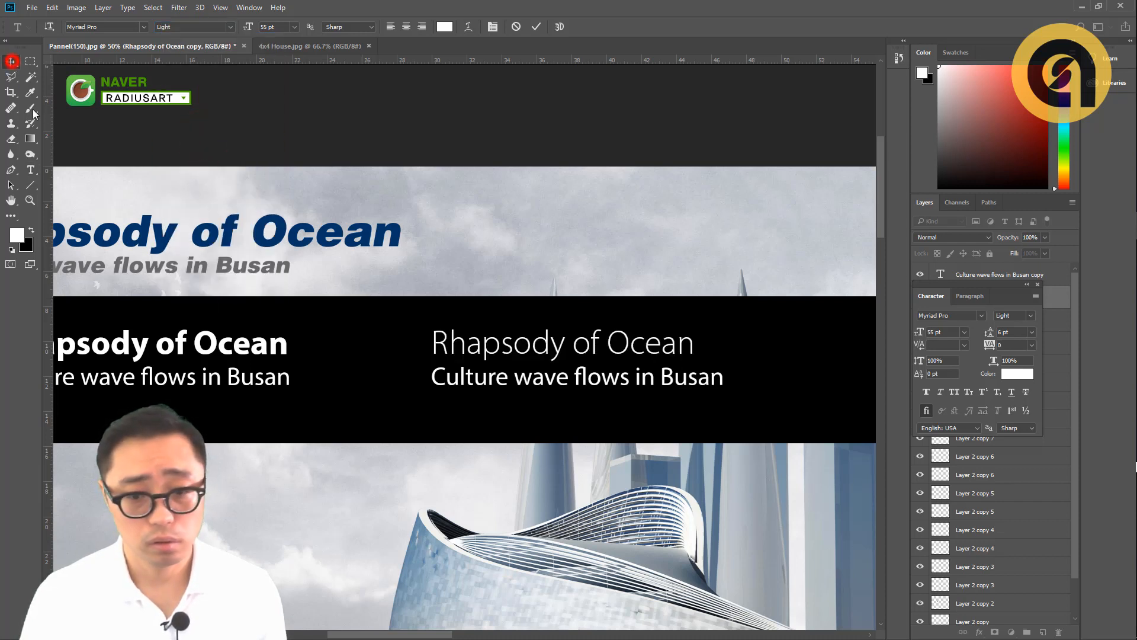
- Set the font style of the duplicated "Culture wave flows in Busan" subtitle to Bold
double_click(492, 385)
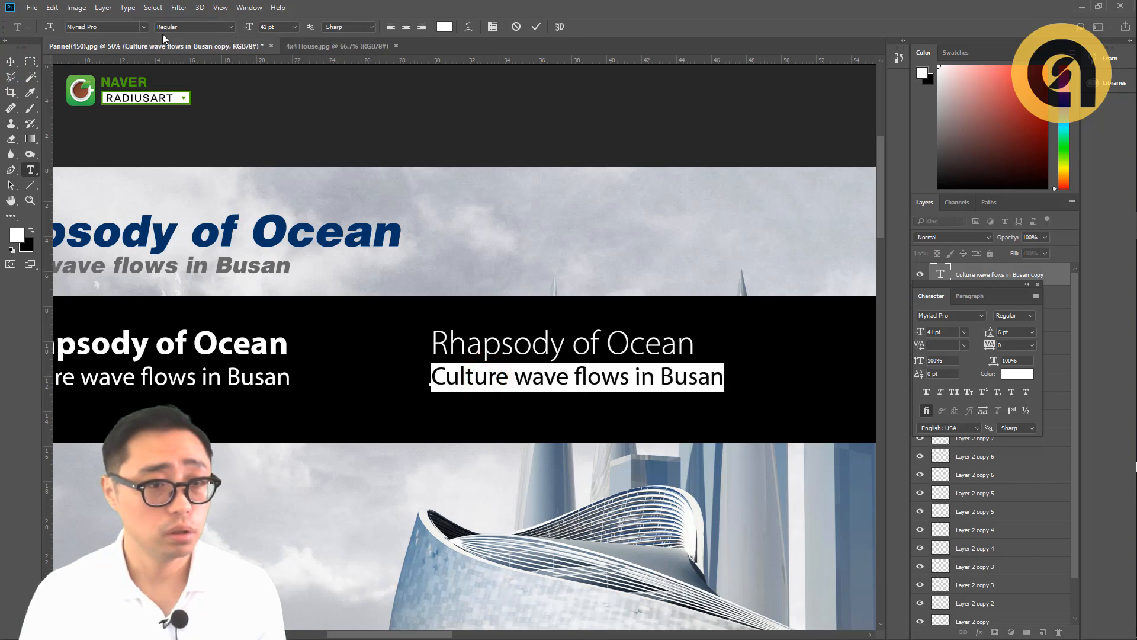
left_click(230, 26)
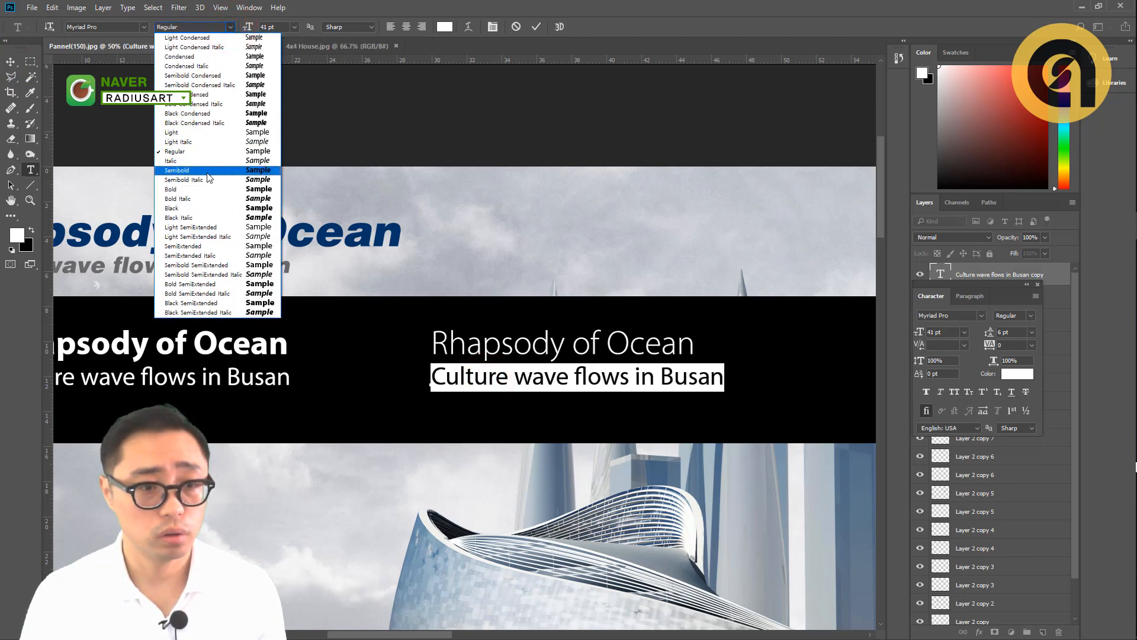
left_click(206, 190)
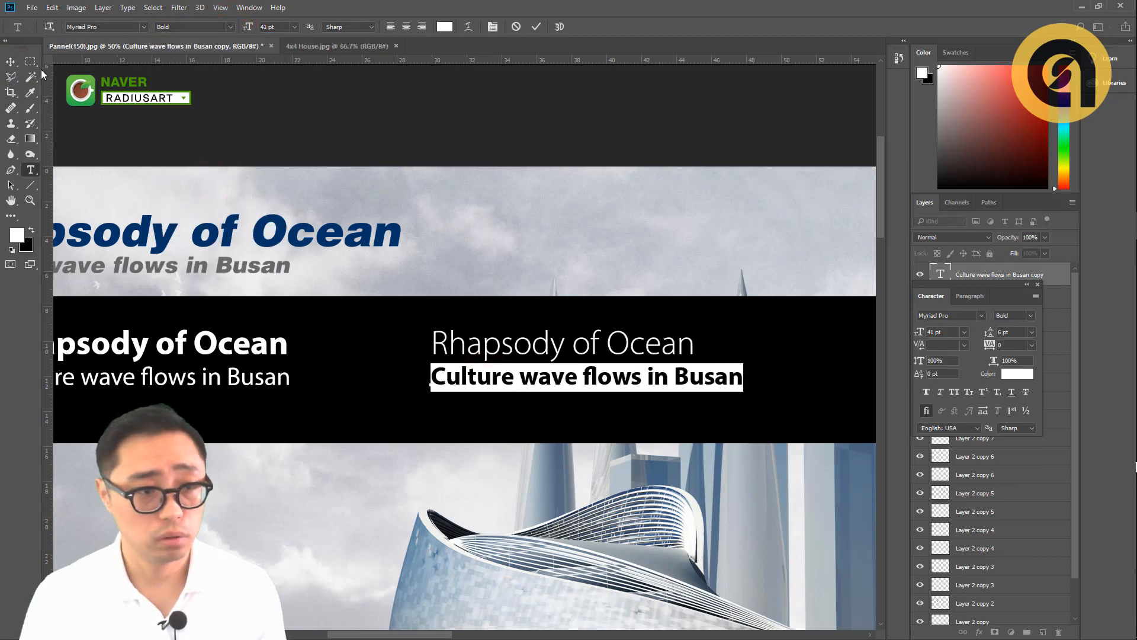
left_click(12, 61)
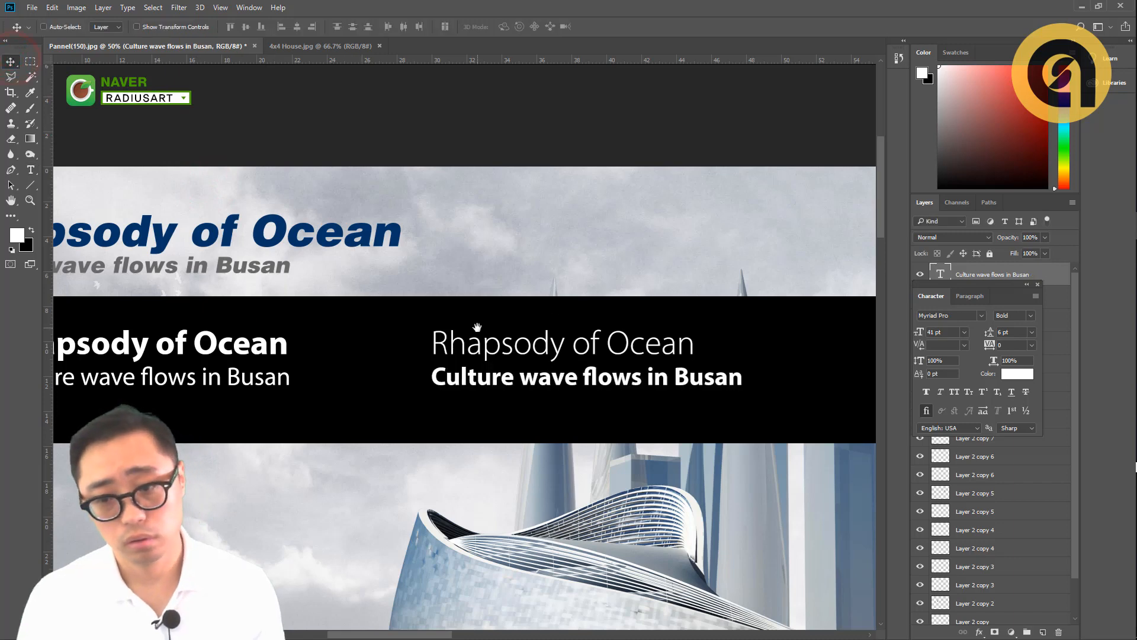
- Select all the text of the original white "Rhapsody of Ocean" title and open its font style choices
left_click_drag(478, 328, 482, 315)
scroll(415, 316, "down", 2)
left_click_drag(325, 321, 343, 327)
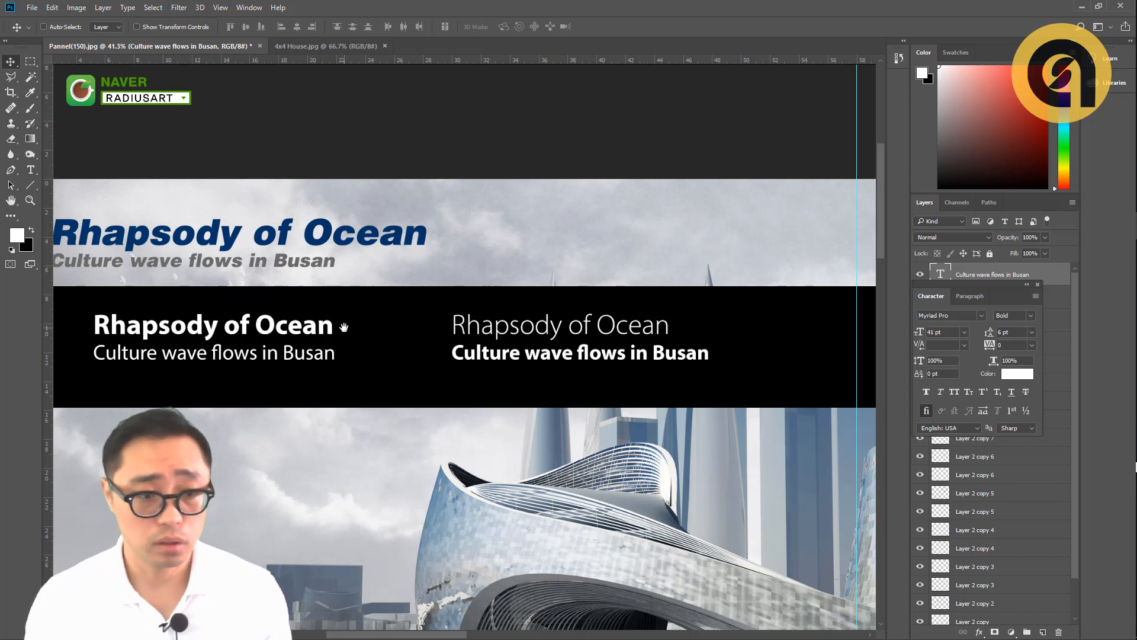
double_click(294, 332)
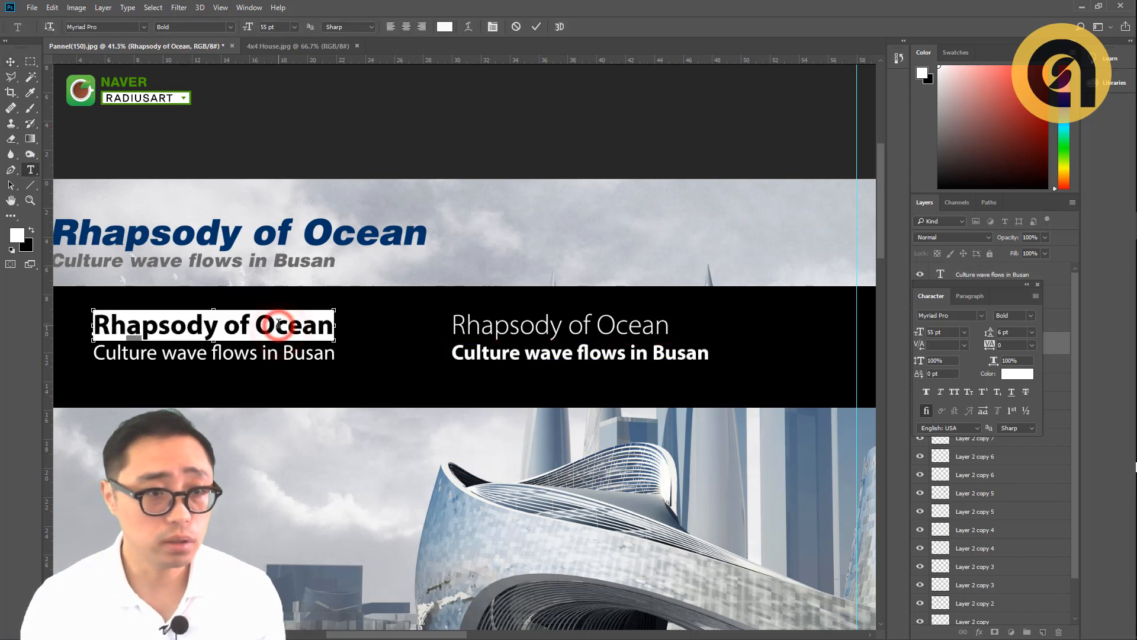
left_click(230, 27)
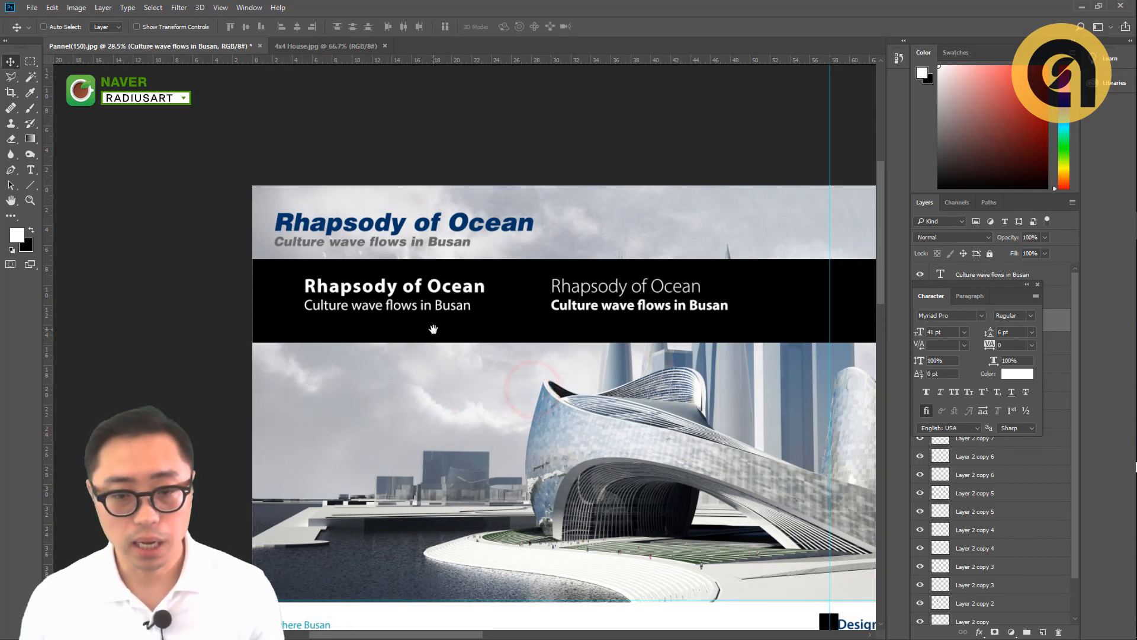
- Draw a paragraph text box beneath the original white subtitle, about as wide as the title, and paste the copied Korean text into it
left_click_drag(433, 329, 412, 308)
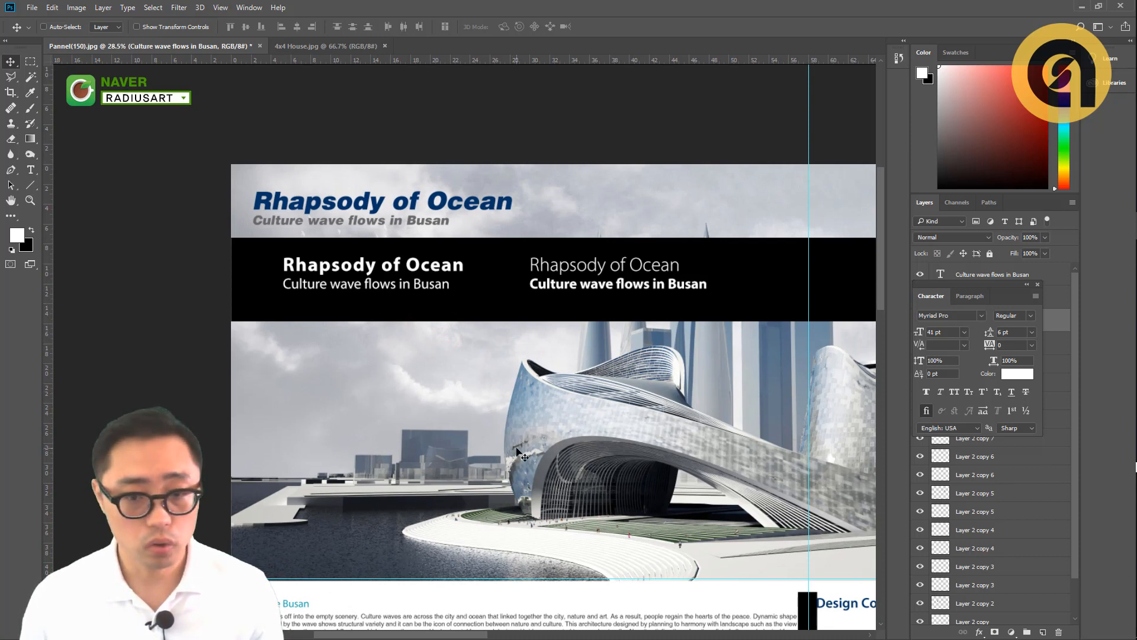
left_click_drag(474, 394, 452, 373)
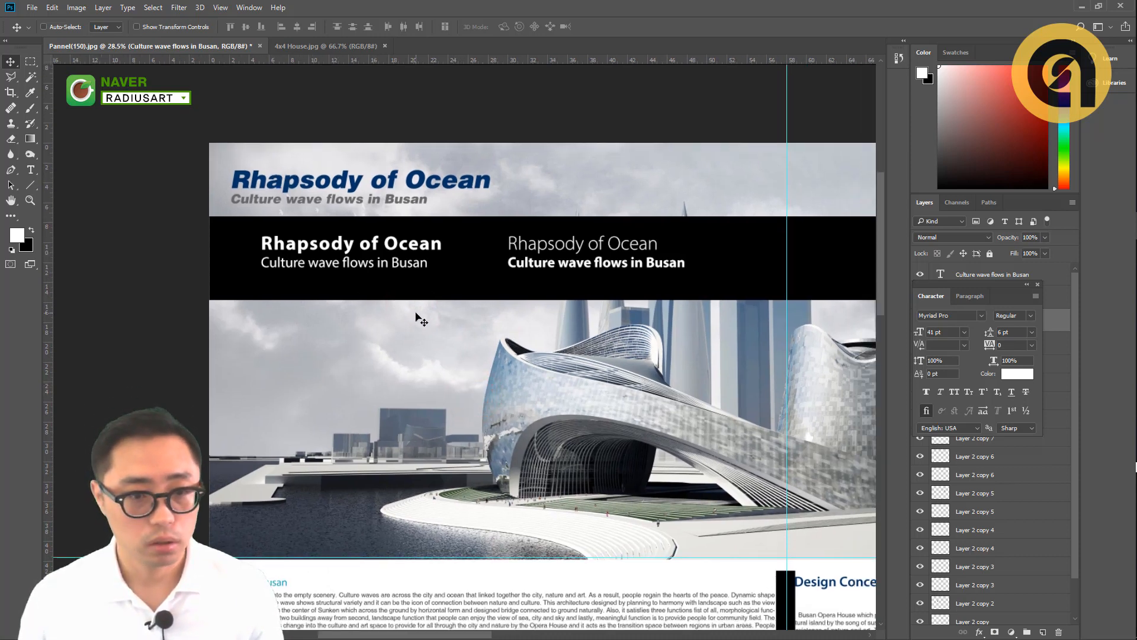
key("t")
left_click_drag(261, 283, 502, 365)
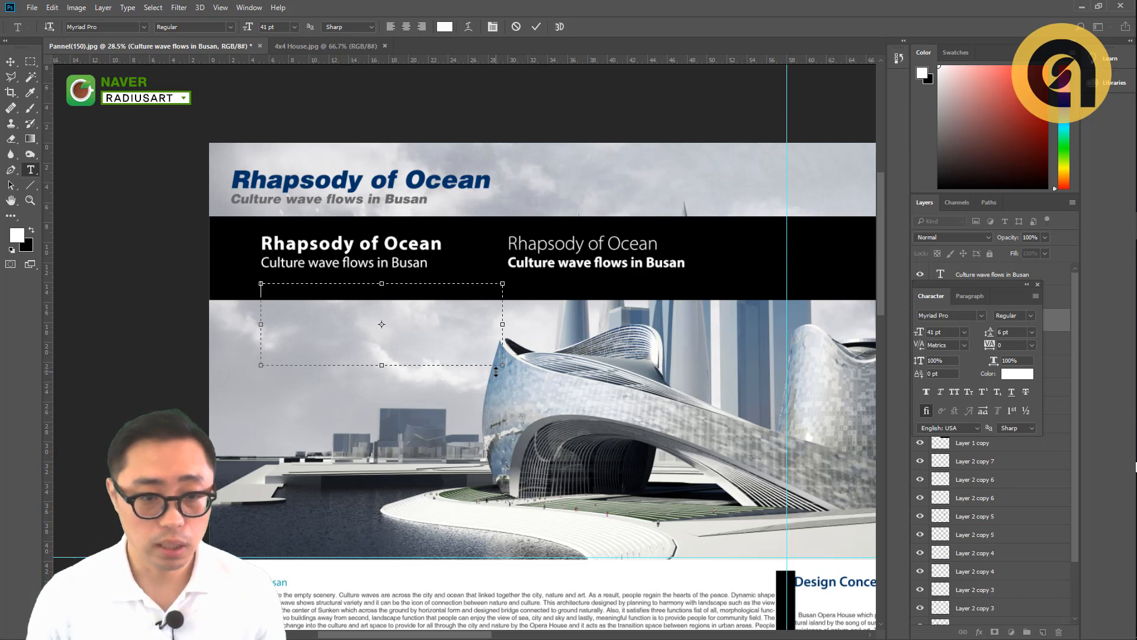
key("ctrl+v")
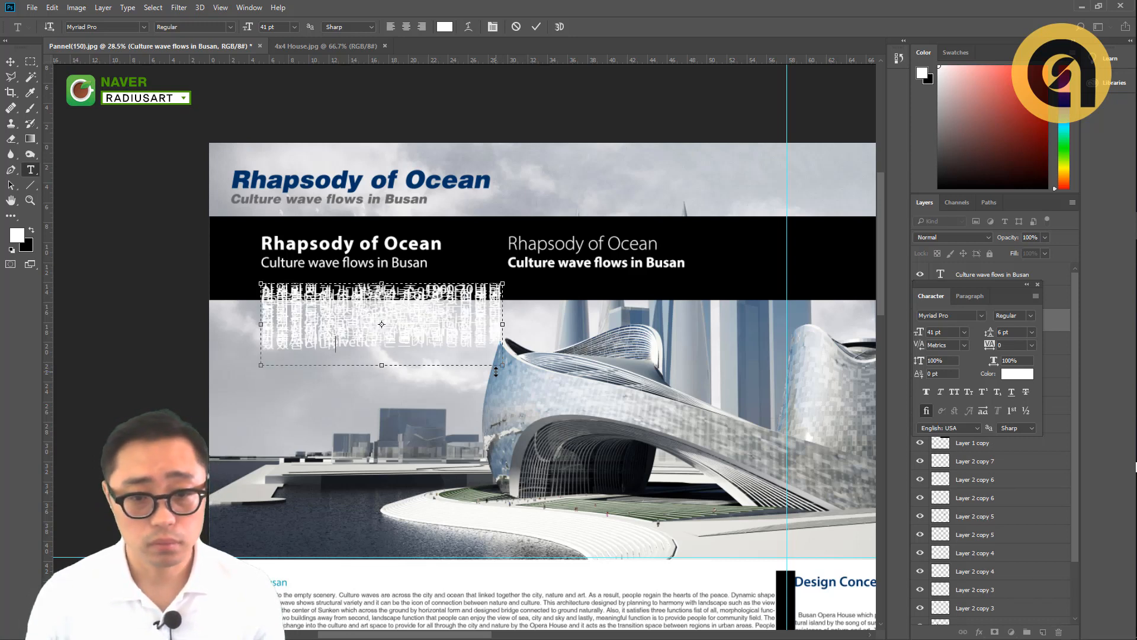
- Set the leading of all the pasted Korean text to Auto
key("ctrl+a")
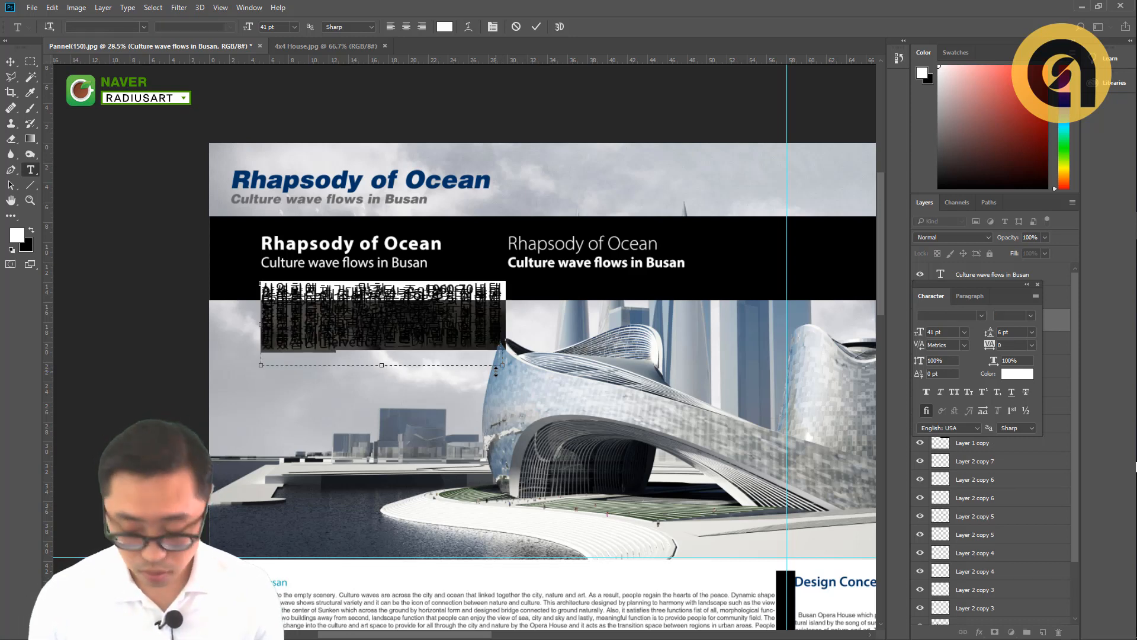
left_click(1032, 332)
left_click(1032, 341)
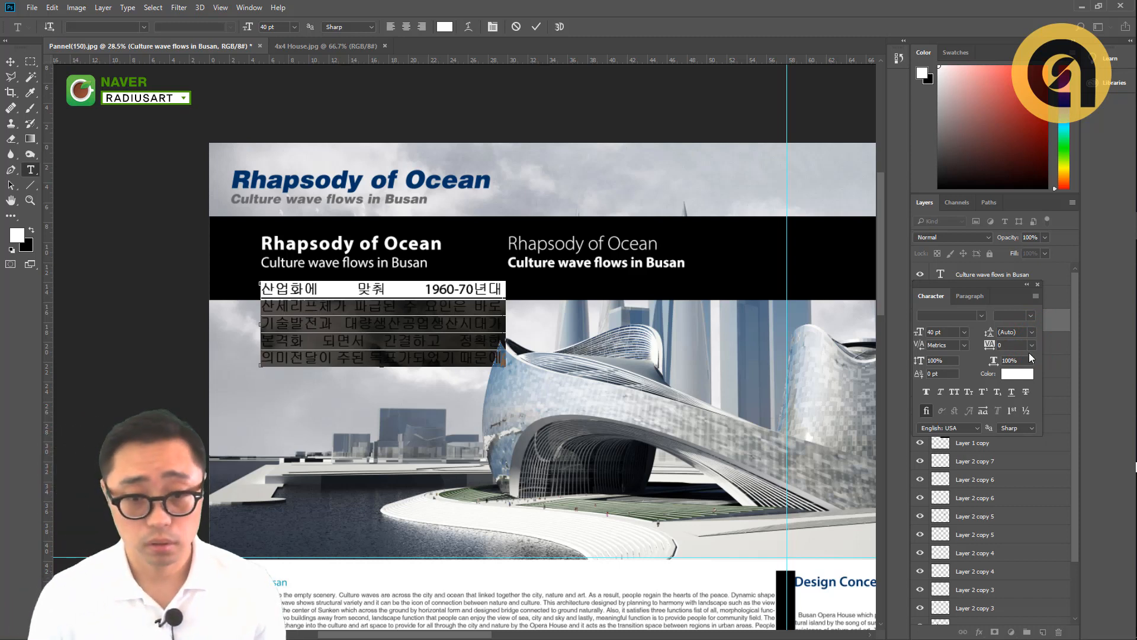
- Set the font size of all the selected Korean body text to 18 pt and commit the edit
key("ctrl+shift+comma")
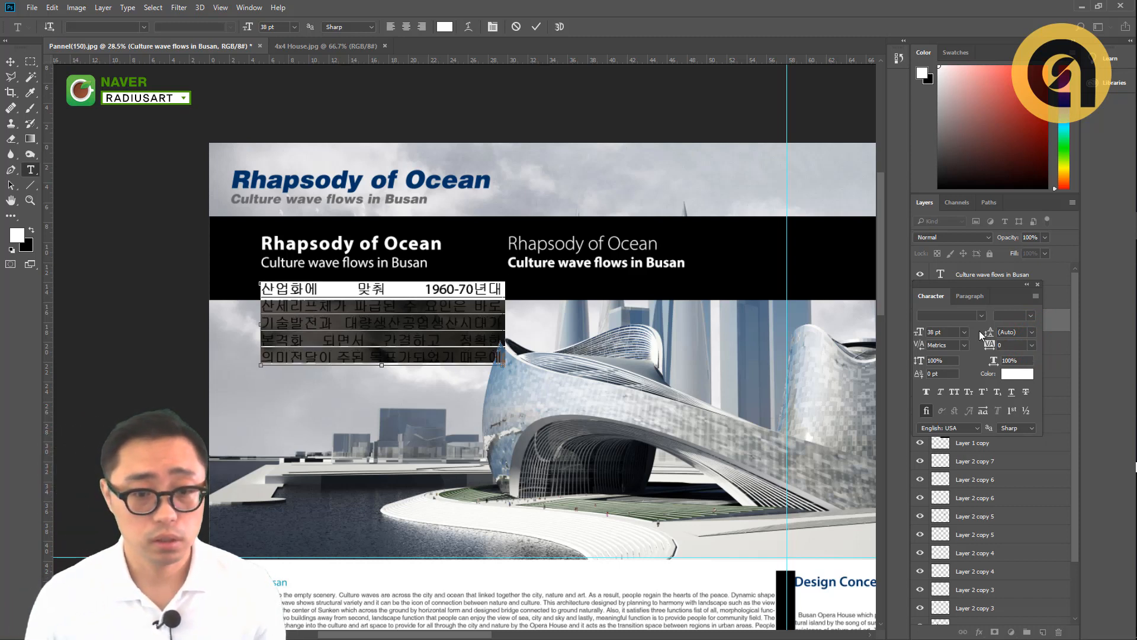
key("ctrl+shift+comma")
key("ctrl+shift+comma")
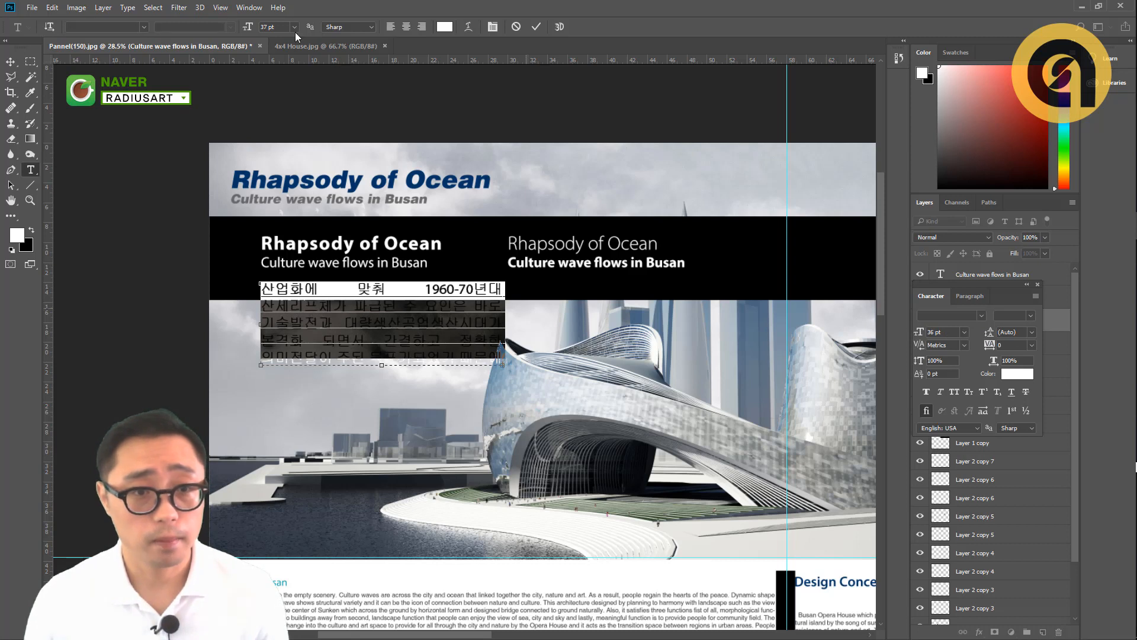
scroll(295, 30, "down", 1)
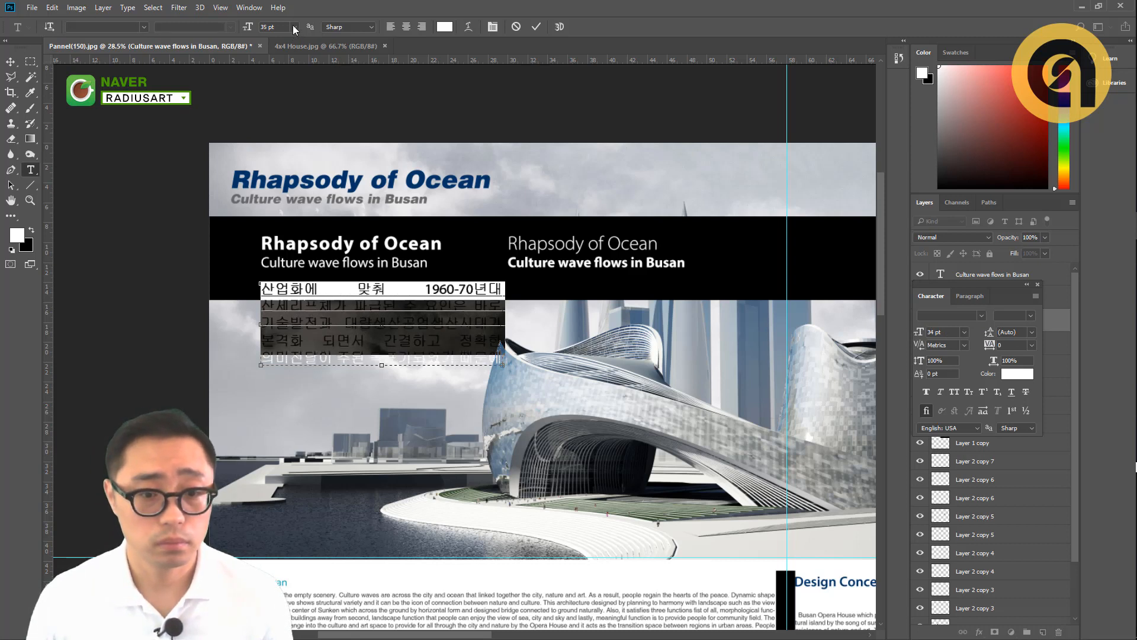
left_click(294, 29)
scroll(294, 30, "down", 1)
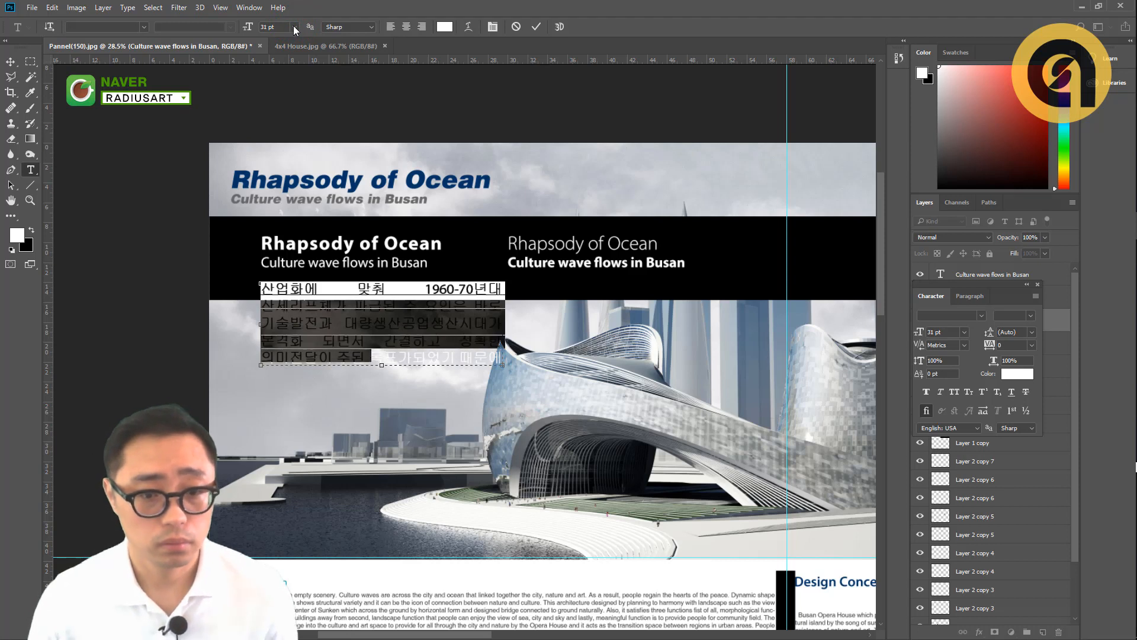
scroll(293, 27, "down", 1)
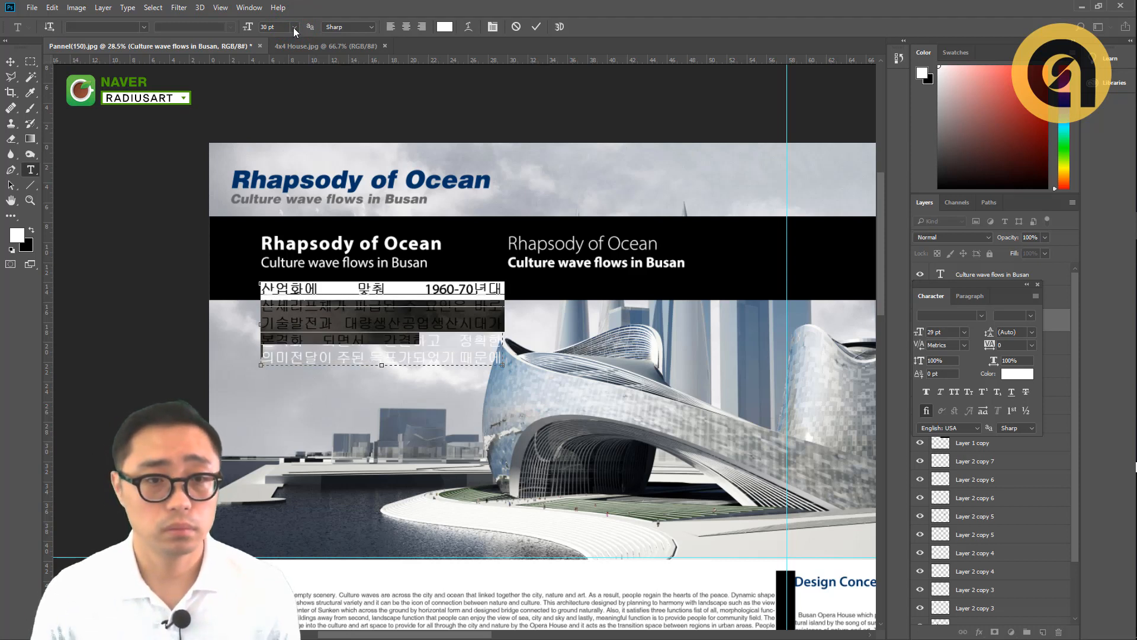
left_click(293, 27)
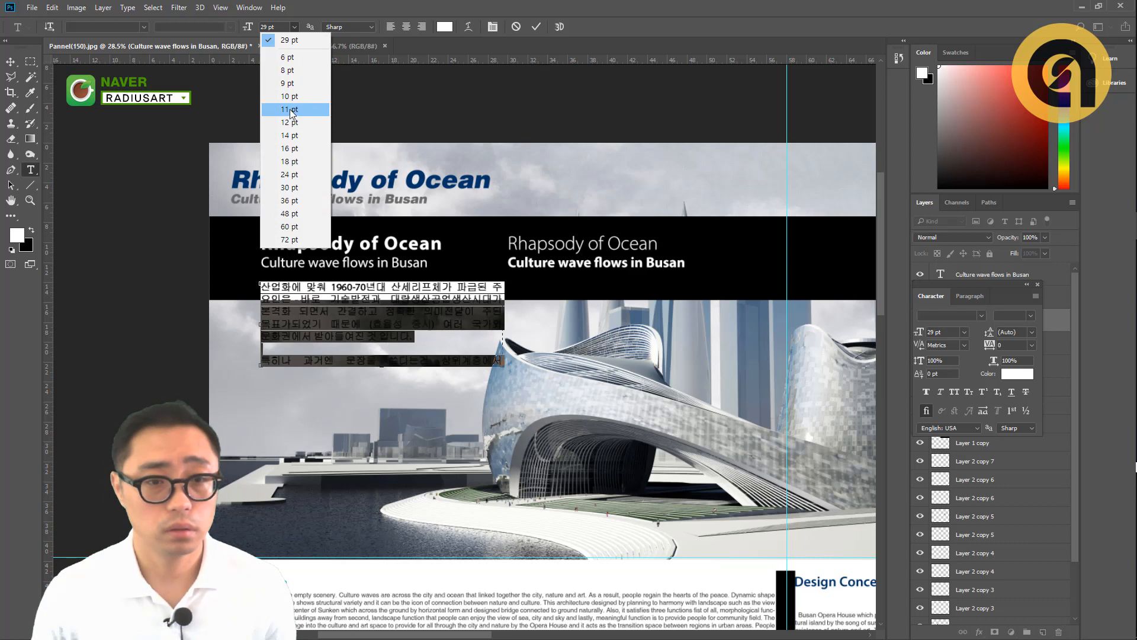
left_click(293, 161)
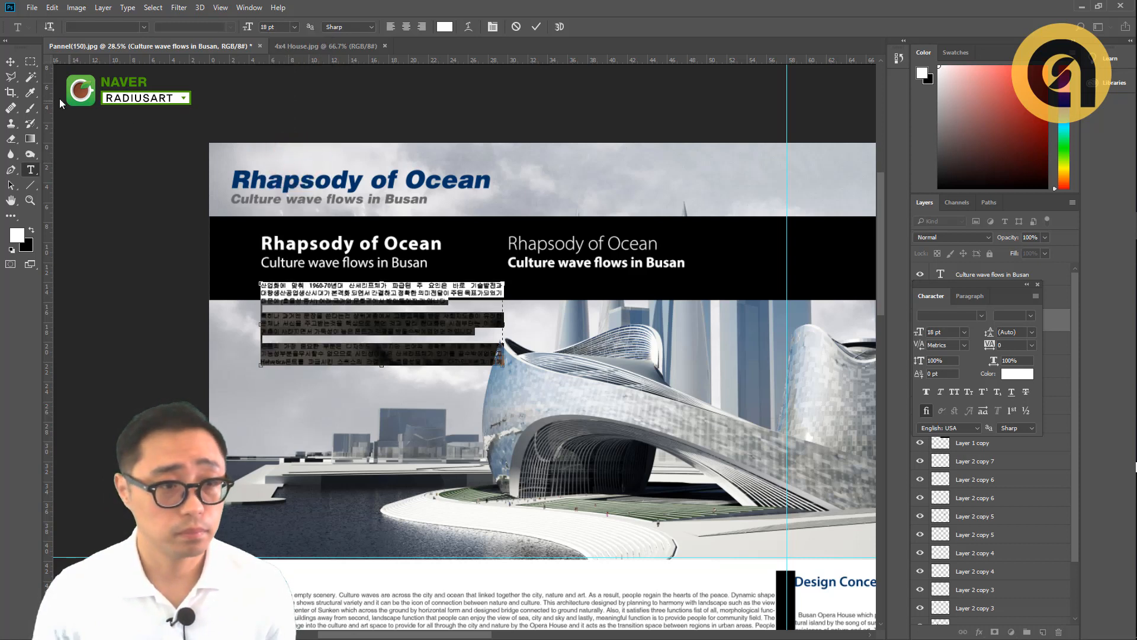
left_click(10, 63)
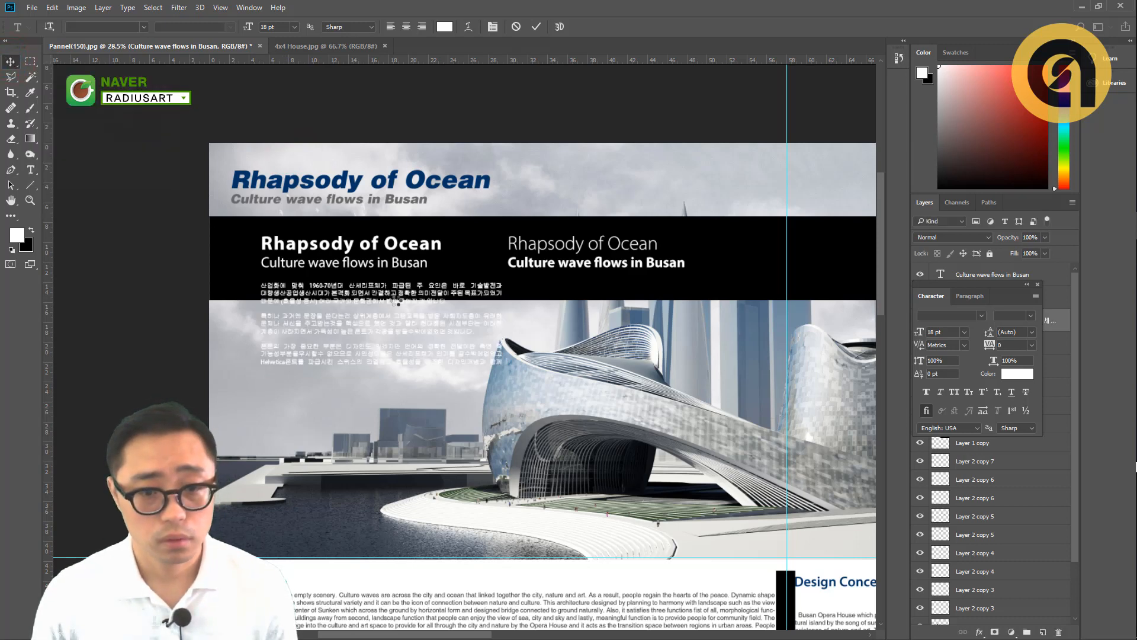
- Move the Korean paragraph up closer to the white "Culture wave flows in Busan" subtitle, keeping it aligned with the subtitle's left edge
scroll(352, 260, "up", 2)
left_click(330, 250)
scroll(289, 286, "up", 1)
scroll(298, 297, "up", 1)
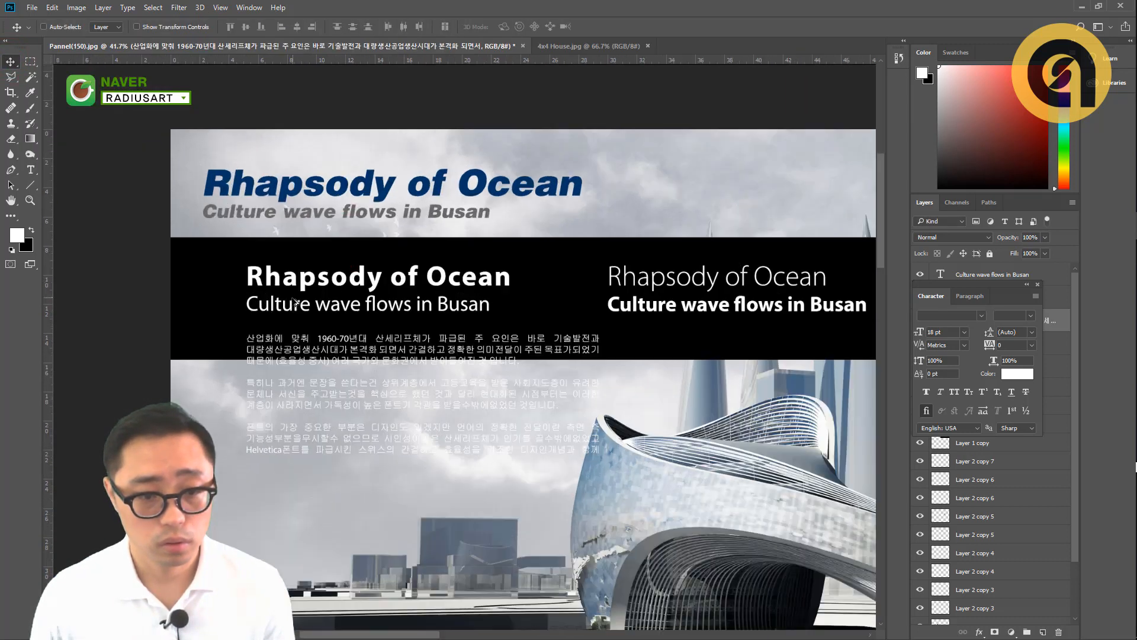
scroll(296, 301, "up", 1)
left_click_drag(262, 343, 260, 331)
scroll(407, 339, "up", 1)
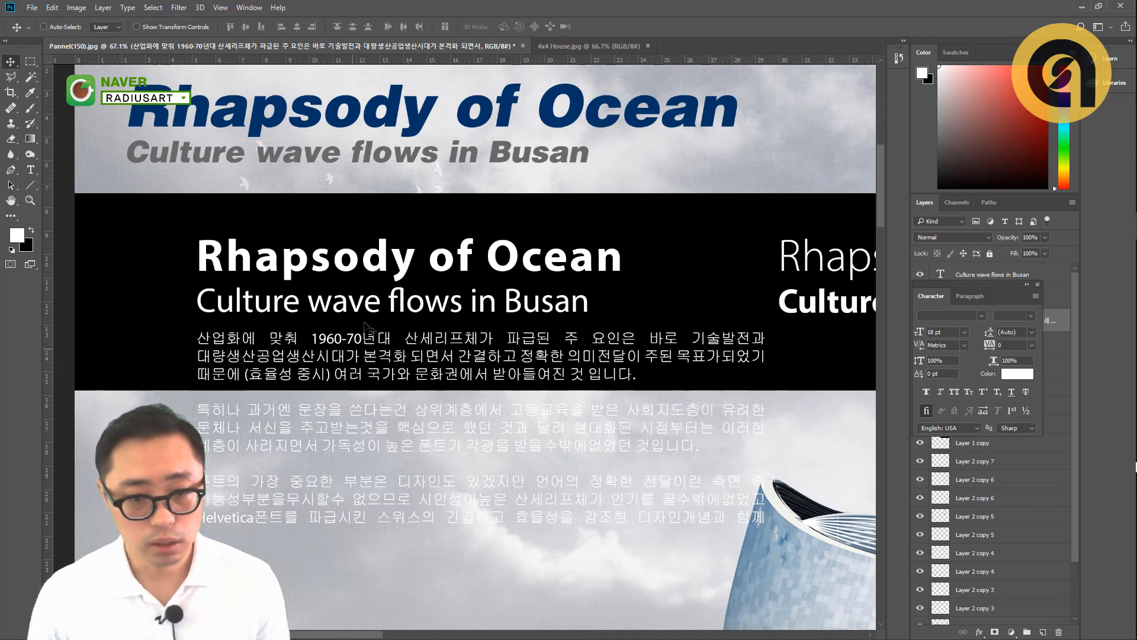
- Shift the original white subtitle slightly up toward the "Rhapsody of Ocean" title, leaving more space above the Korean paragraph
left_click(328, 296, "ctrl")
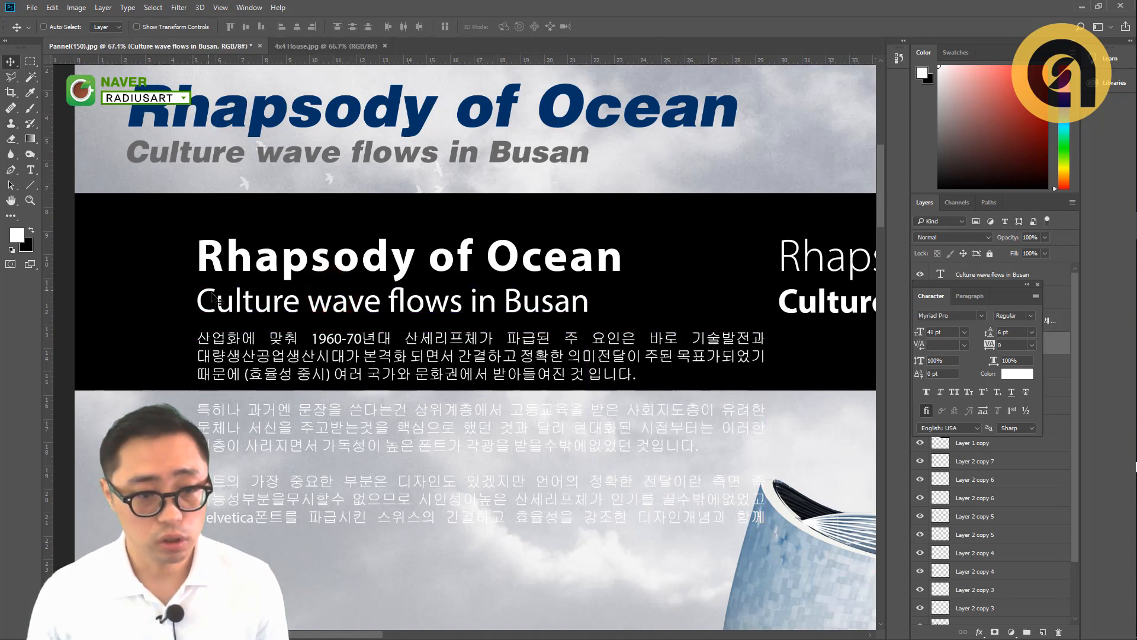
left_click(217, 304)
left_click(224, 311)
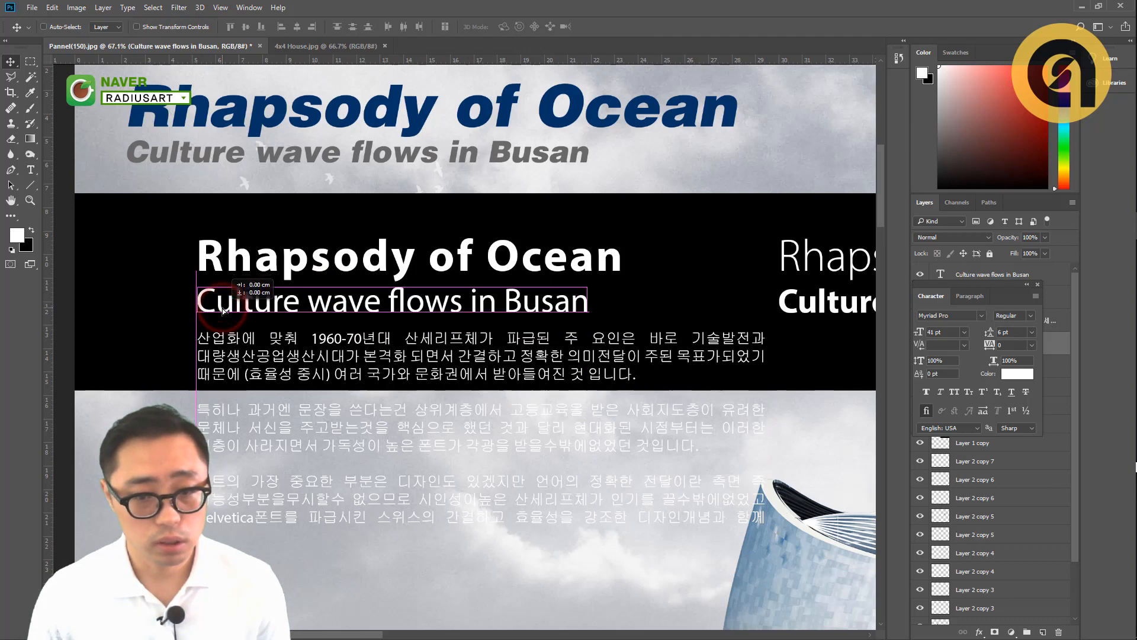
left_click_drag(235, 342, 243, 315)
left_click(235, 348, "ctrl")
left_click(243, 308, "ctrl")
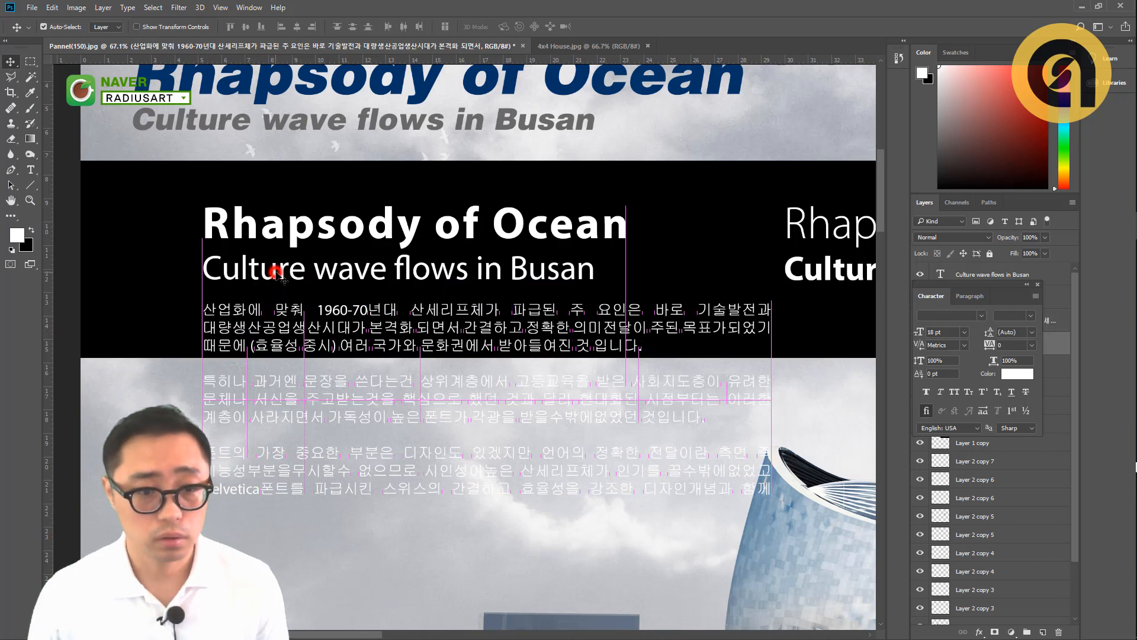
left_click(274, 274, "ctrl")
left_click_drag(274, 274, 274, 267)
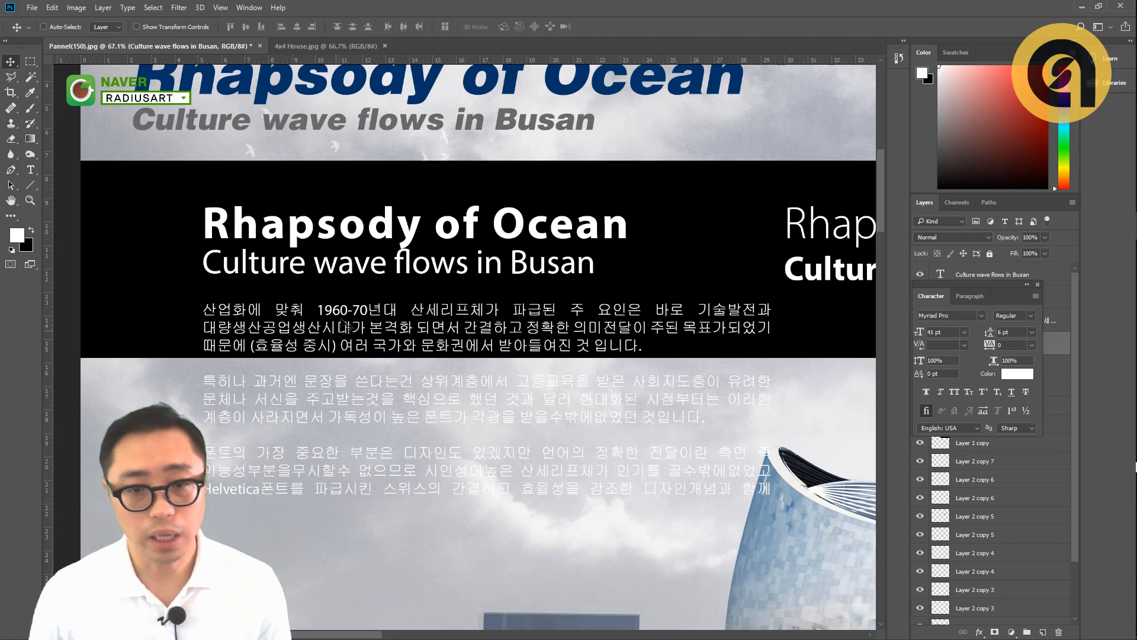
- Move the Korean paragraph slightly down to widen the gap beneath the white subtitle
scroll(407, 267, "up", 3)
left_click(407, 271)
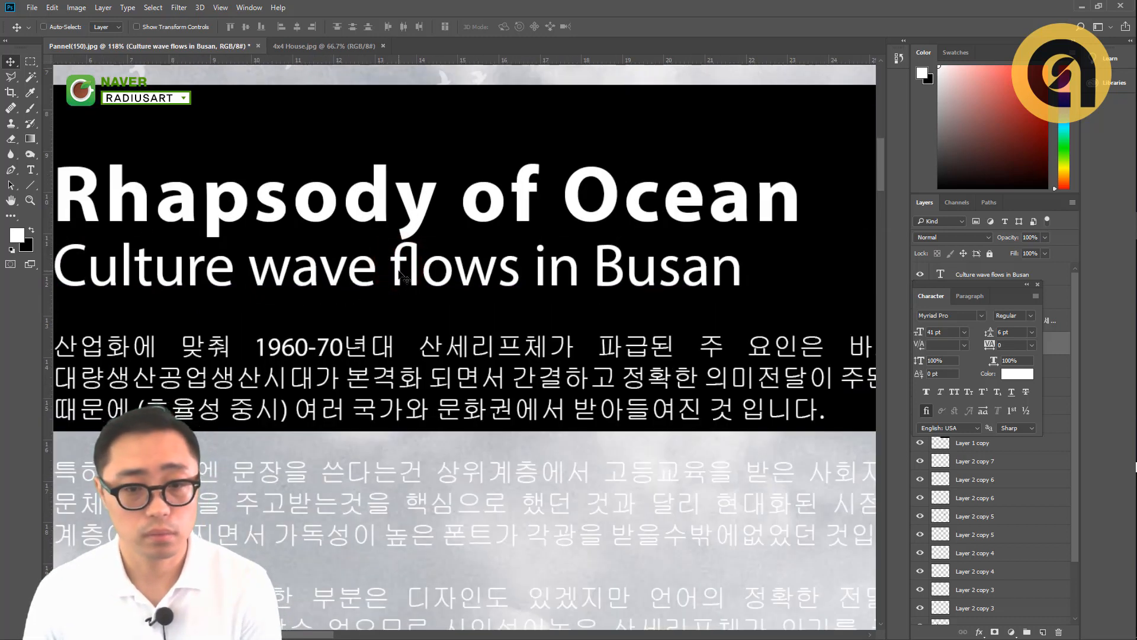
scroll(312, 267, "down", 3)
left_click(273, 297)
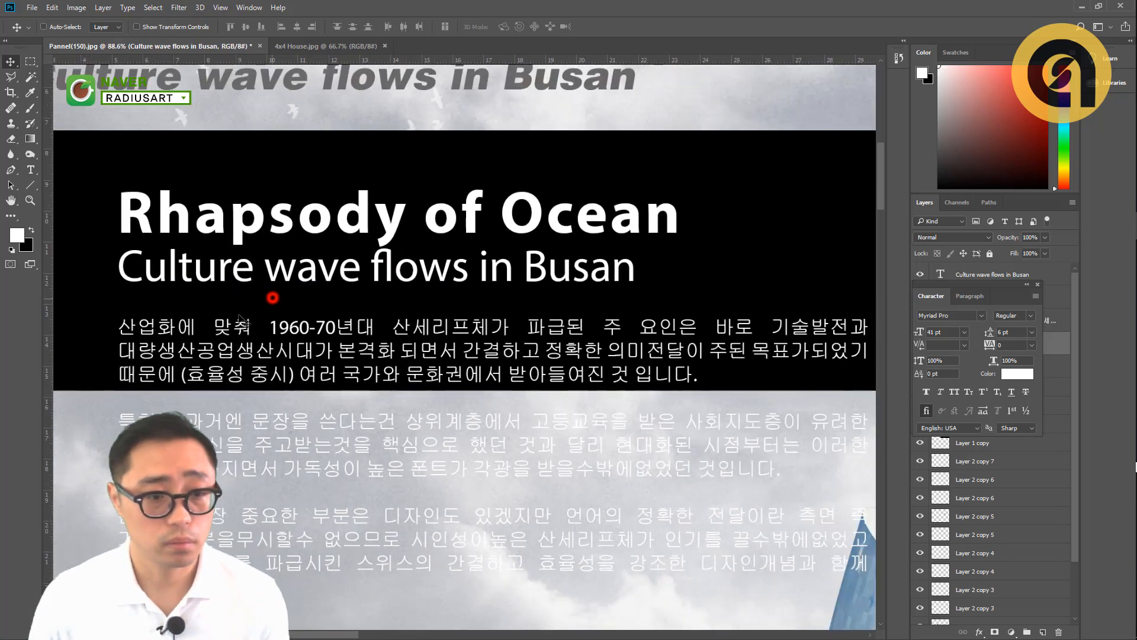
left_click(185, 325, "ctrl")
left_click_drag(185, 325, 184, 329)
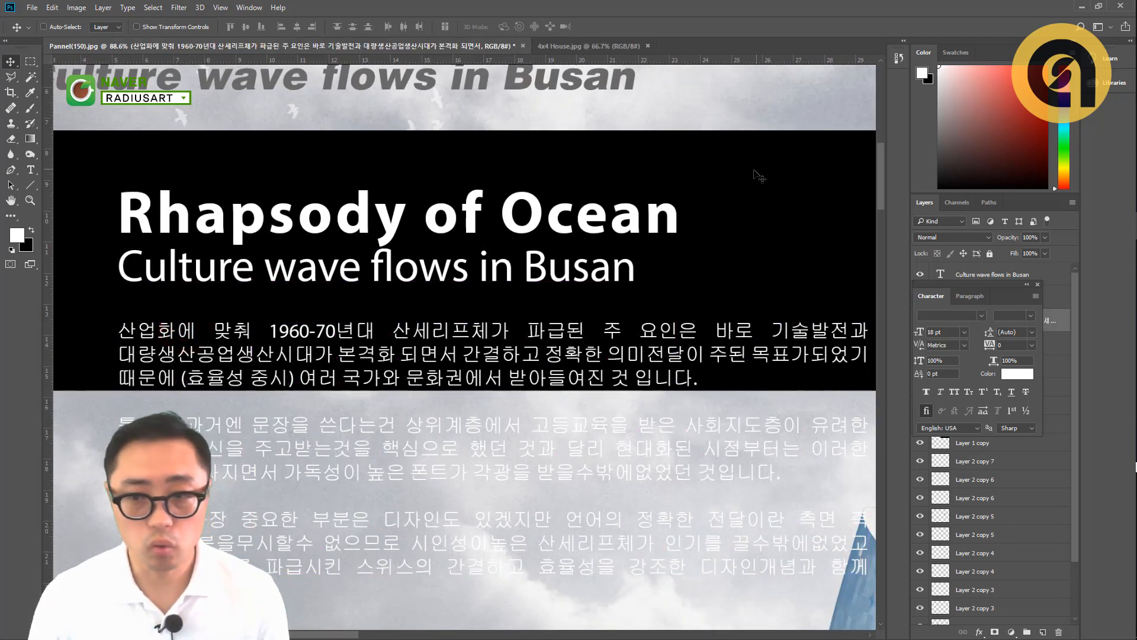
- Add the point text "sdfsdf" on the black band, above and just past the end of the original white title
key("t")
left_click(711, 166)
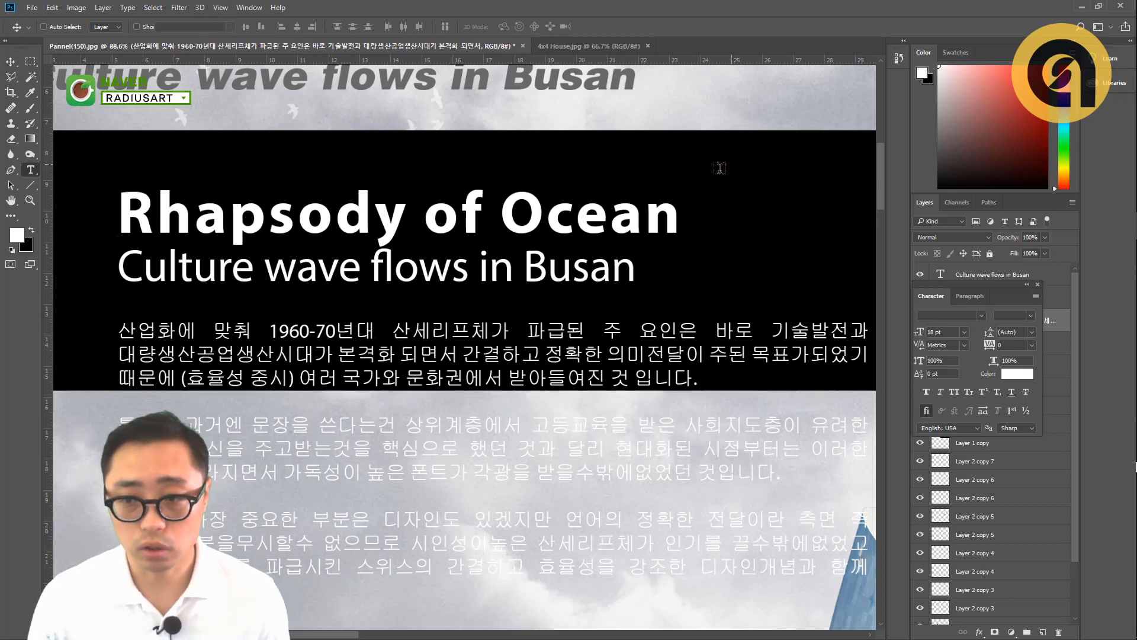
type("sdfsdf")
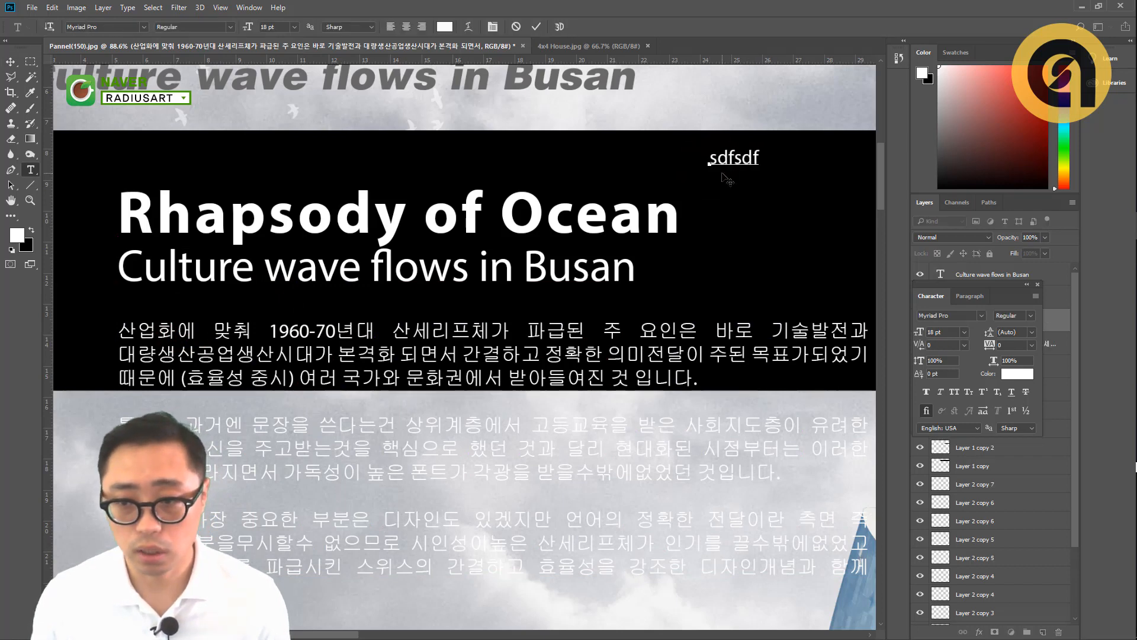
key("ctrl+Return")
scroll(691, 191, "down", 3)
left_click_drag(726, 234, 613, 243)
left_click_drag(590, 208, 742, 246)
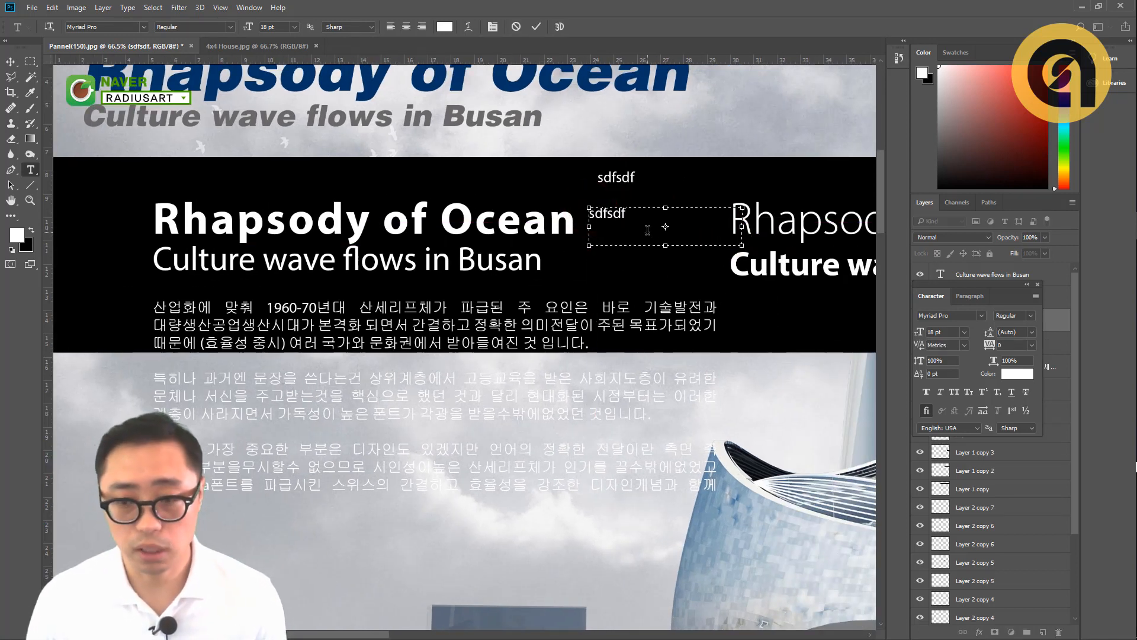
key("Escape")
scroll(613, 249, "down", 2)
left_click(610, 261)
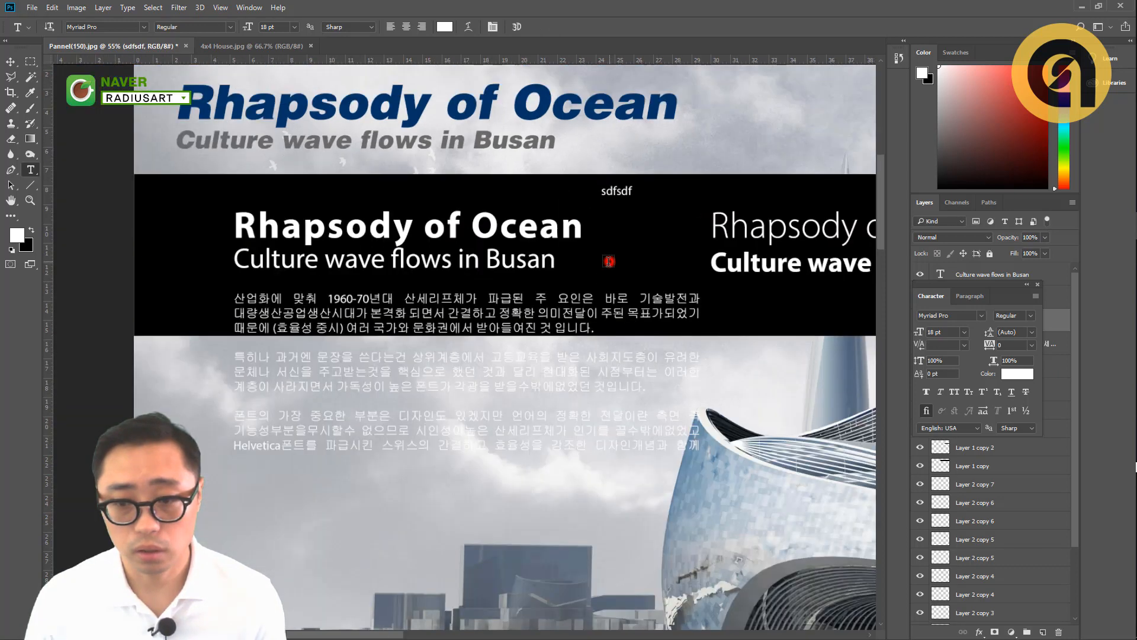
key("v")
- Try left alignment on all the Korean paragraph text and return it to Justify last left
key("t")
left_click(571, 299)
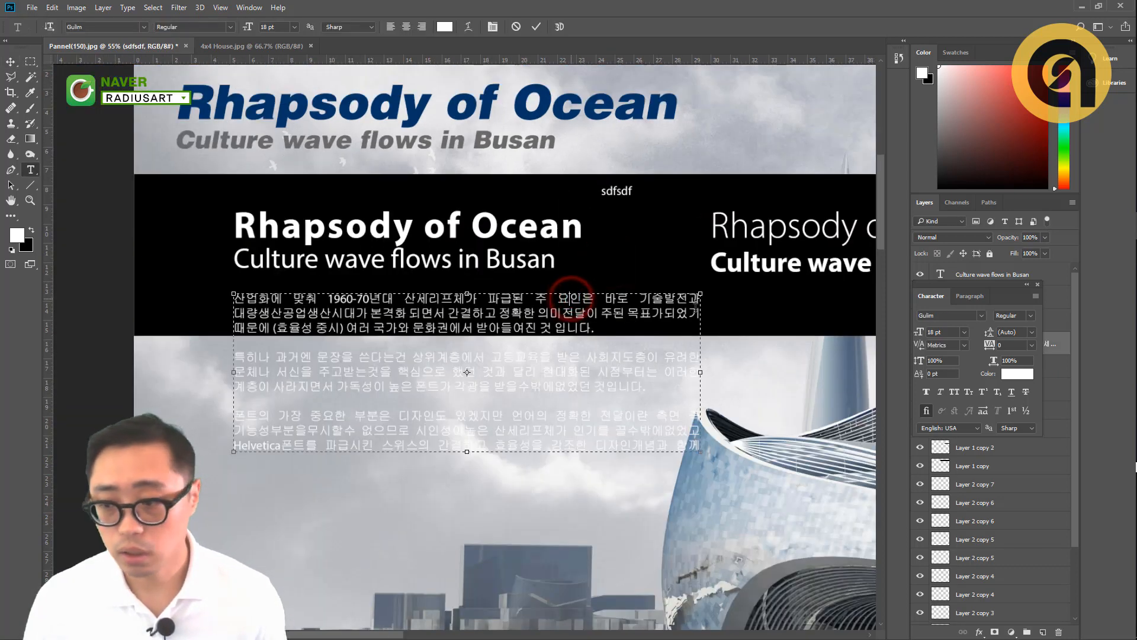
key("ctrl+a")
left_click(969, 297)
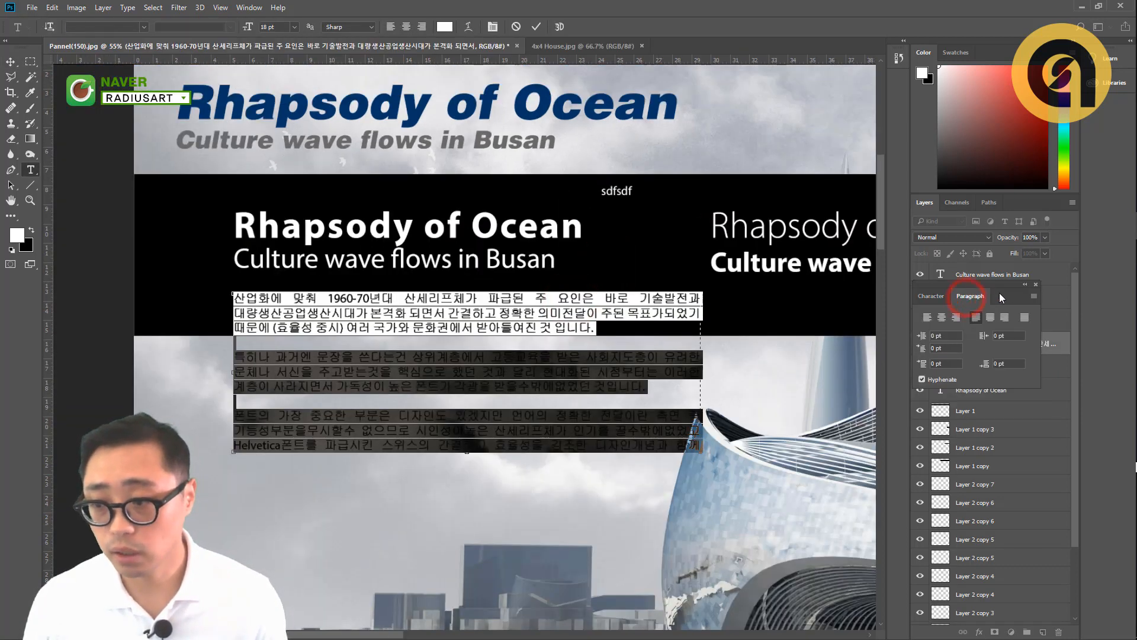
left_click(927, 318)
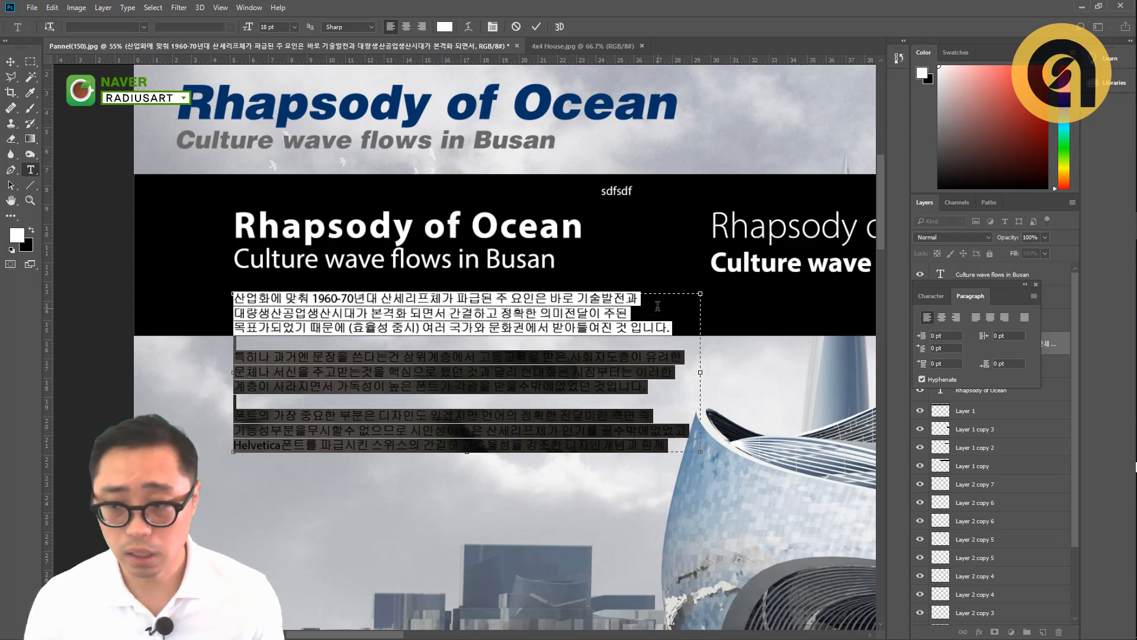
left_click(978, 320)
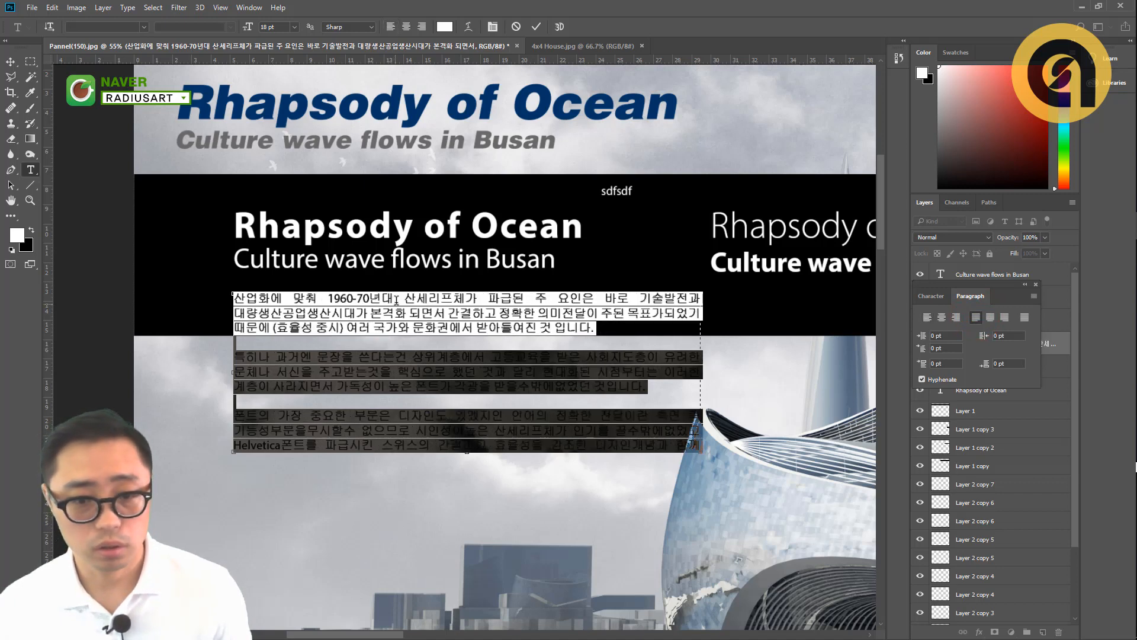
- Insert a space between "대량생산" and "공업생산시대가" in the Korean paragraph's first sentence and commit the edit
left_click(382, 312)
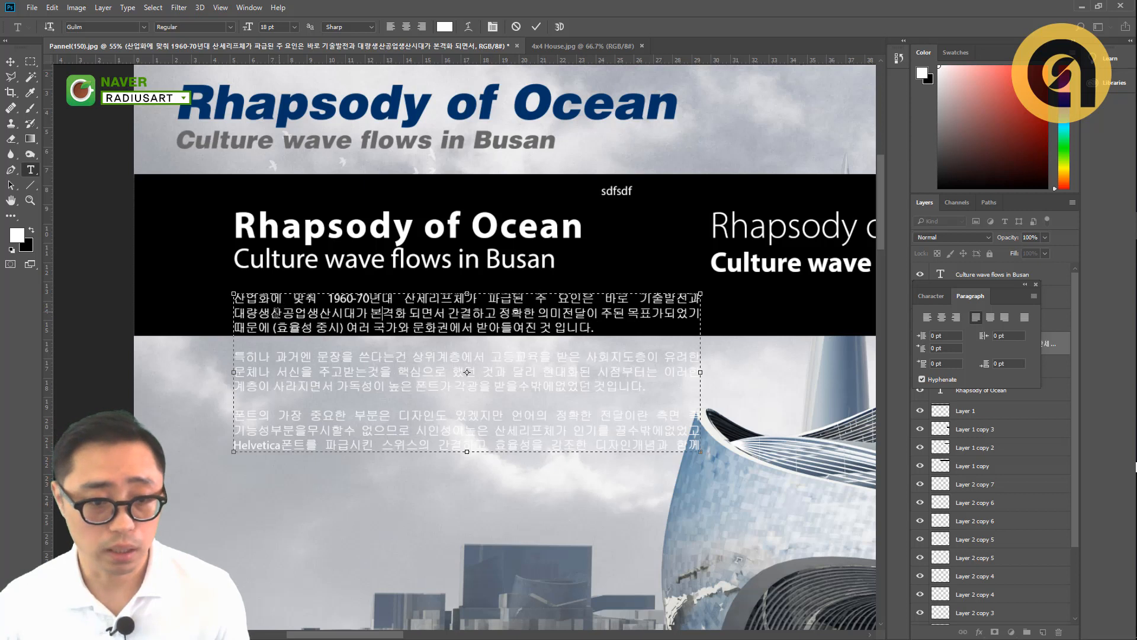
left_click(263, 314)
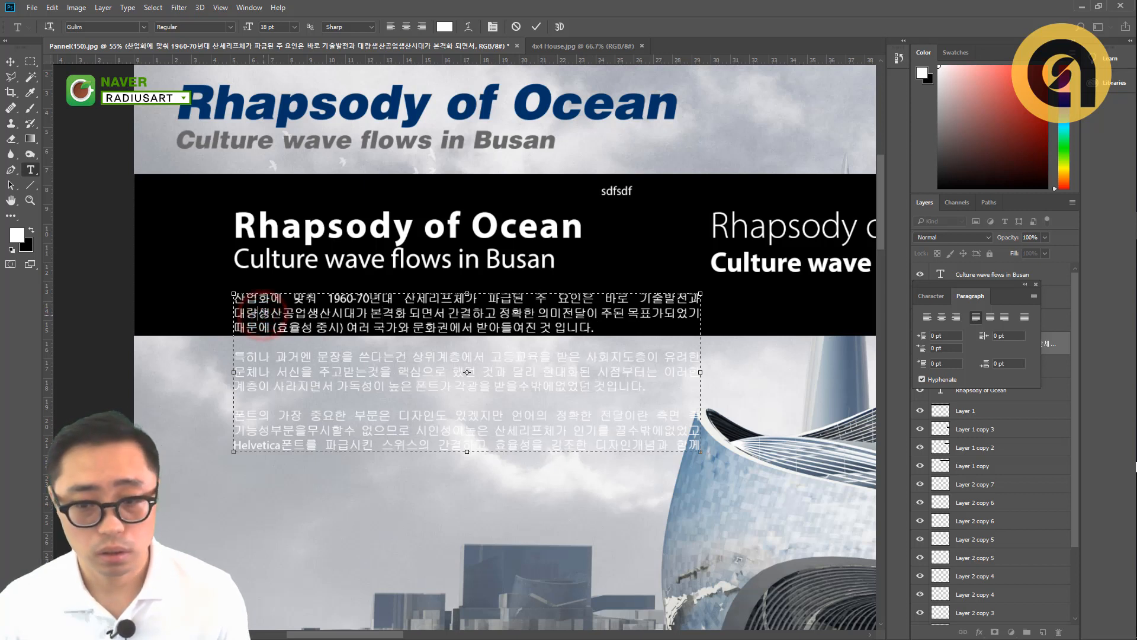
key("BackSpace")
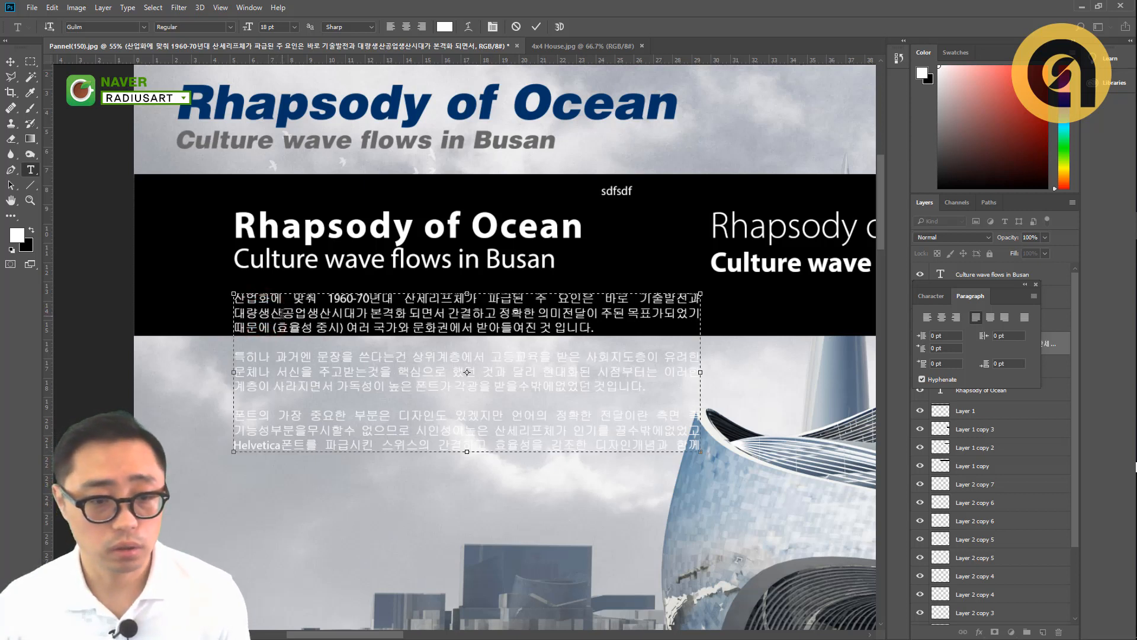
left_click(281, 314)
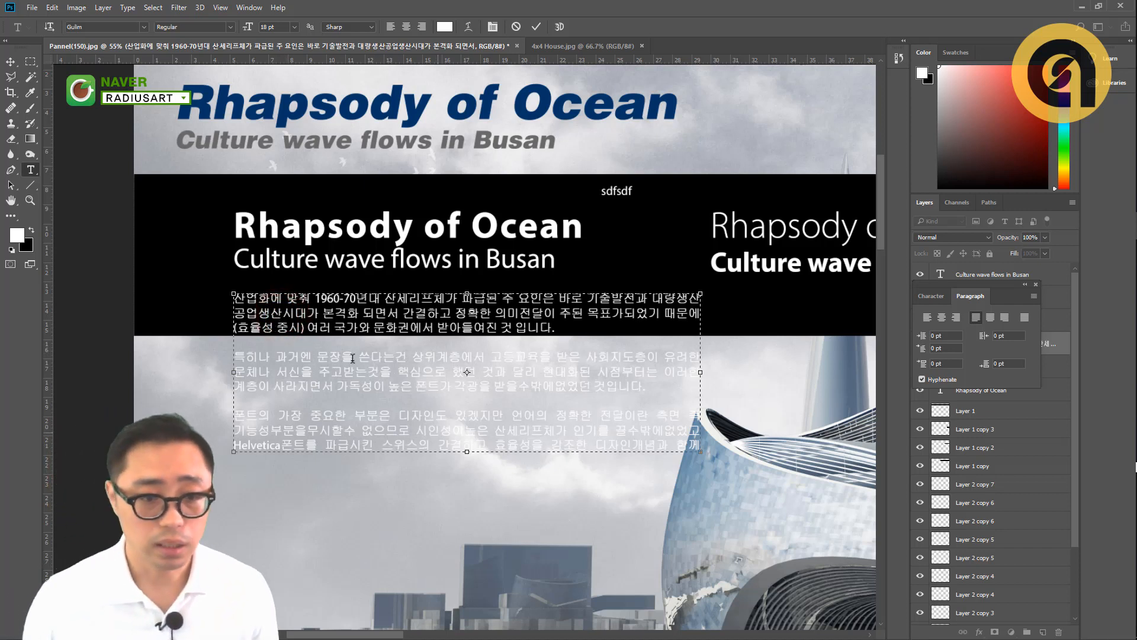
key("ctrl+Return")
left_click(10, 61)
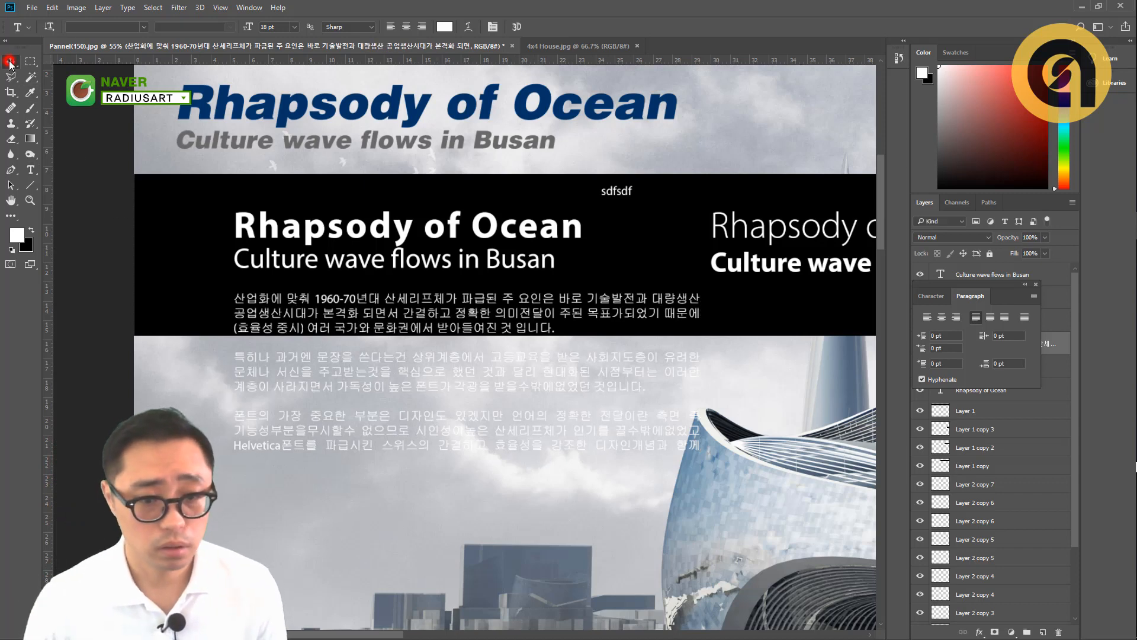
- Examine the justified body text across the panel, from Nowhere Busan through Design Concept and Culture Wave to Site Program
scroll(521, 340, "down", 2)
left_click_drag(513, 482, 503, 204)
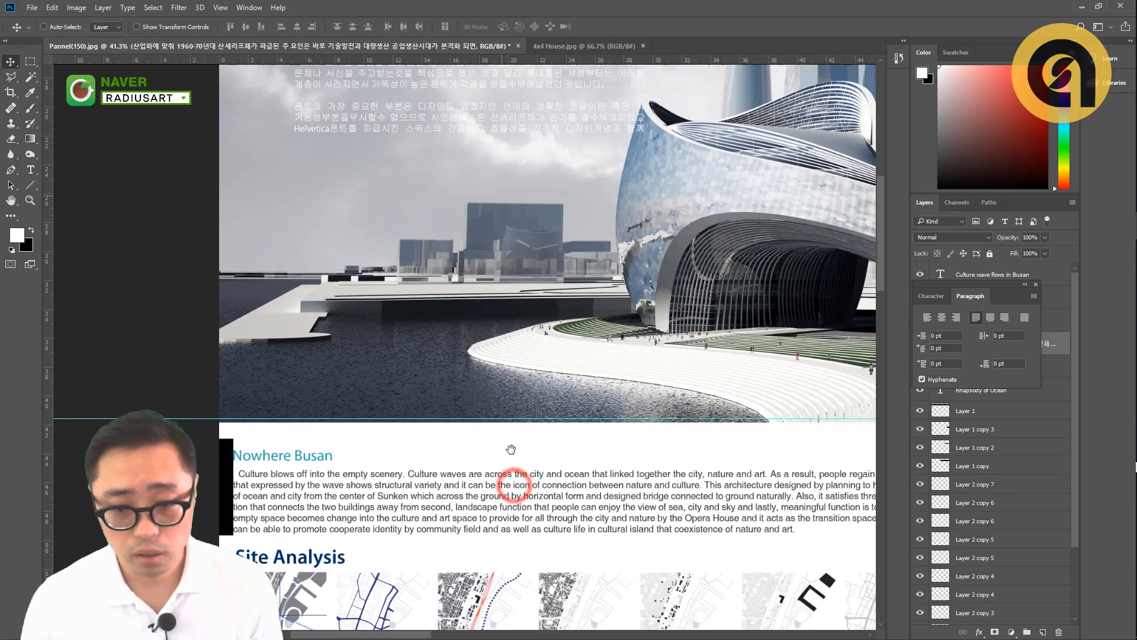
left_click_drag(511, 449, 444, 424)
scroll(427, 418, "down", 2)
left_click_drag(524, 439, 450, 434)
left_click_drag(437, 488, 410, 414)
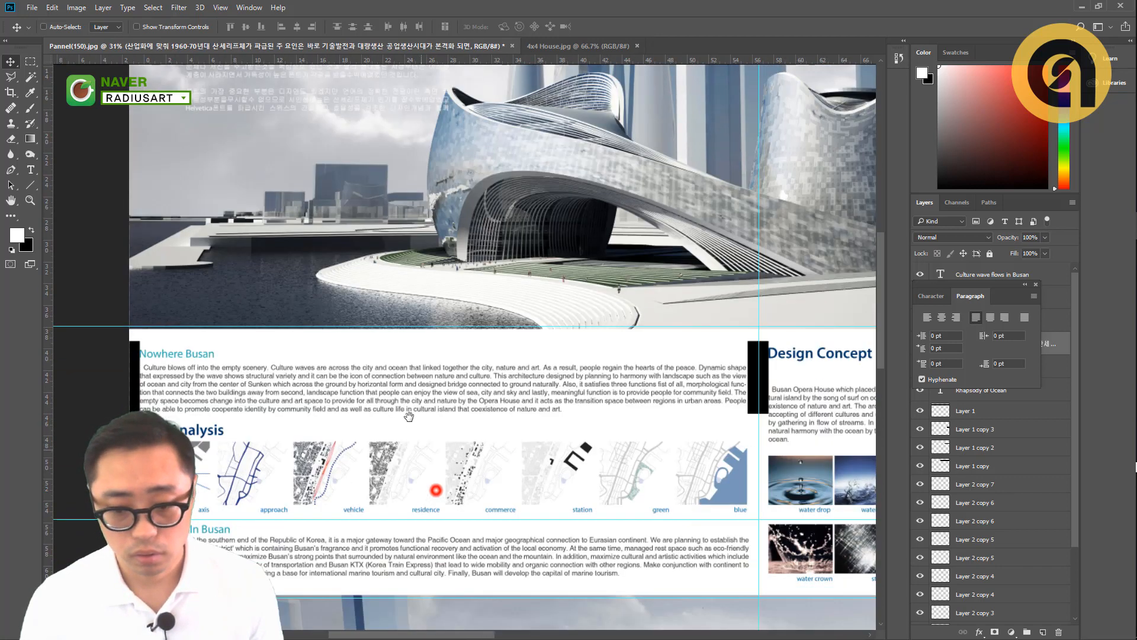
left_click_drag(659, 489, 391, 493)
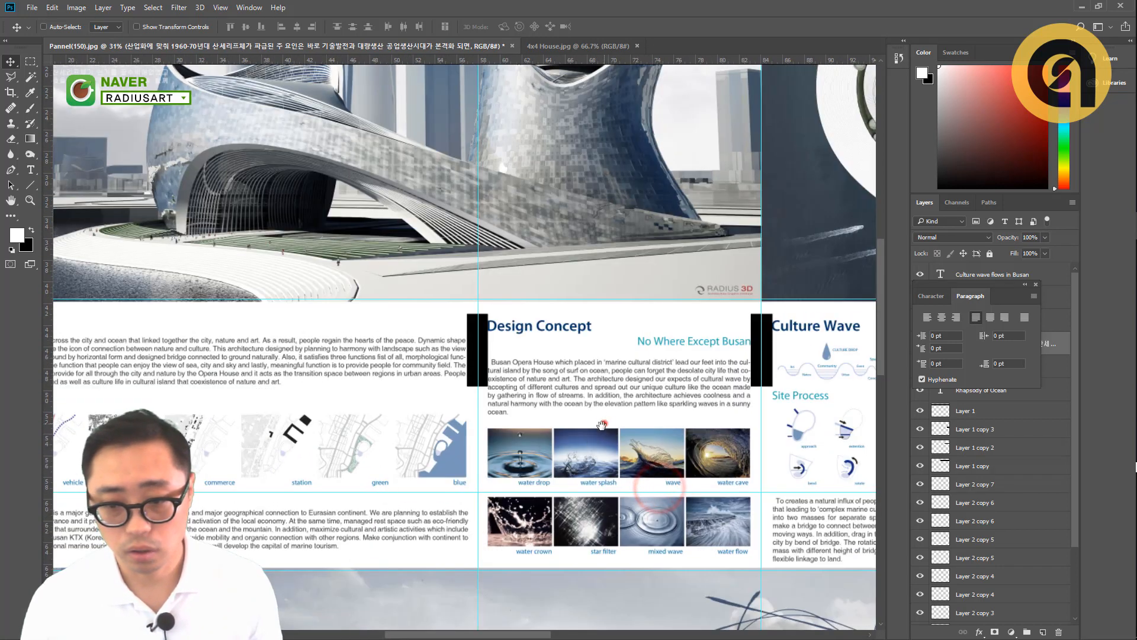
left_click_drag(604, 422, 503, 474)
left_click_drag(630, 477, 512, 428)
left_click_drag(648, 452, 400, 457)
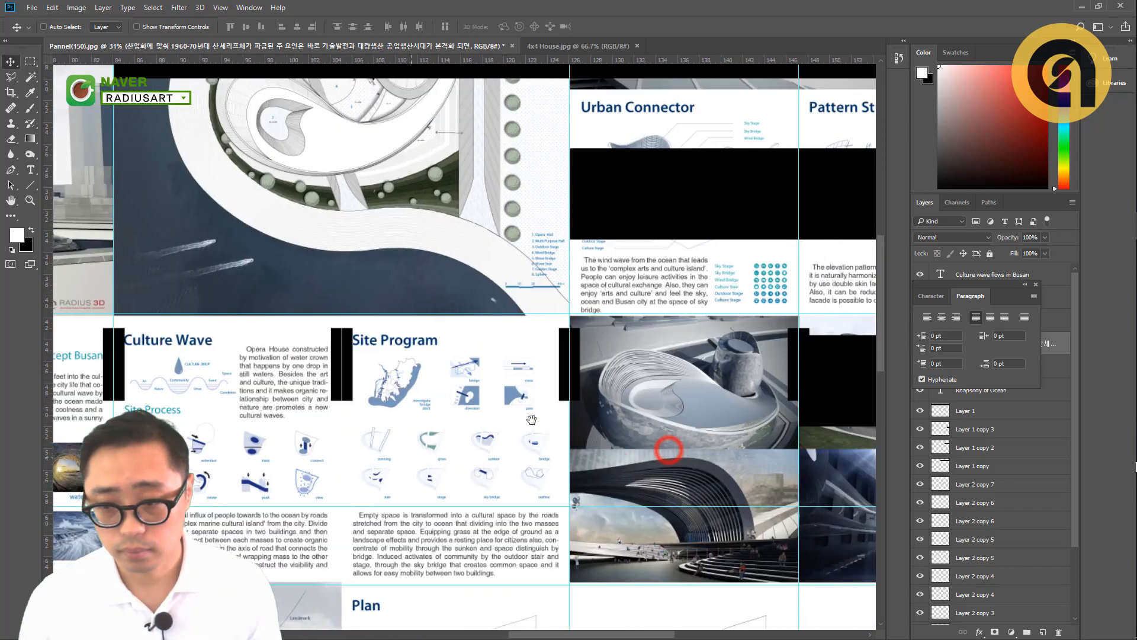
left_click_drag(586, 375, 492, 449)
mouse_move(407, 459)
left_mouse_down()
mouse_move(930, 410)
mouse_move(574, 449)
mouse_move(756, 438)
left_mouse_up()
left_click_drag(338, 420, 504, 428)
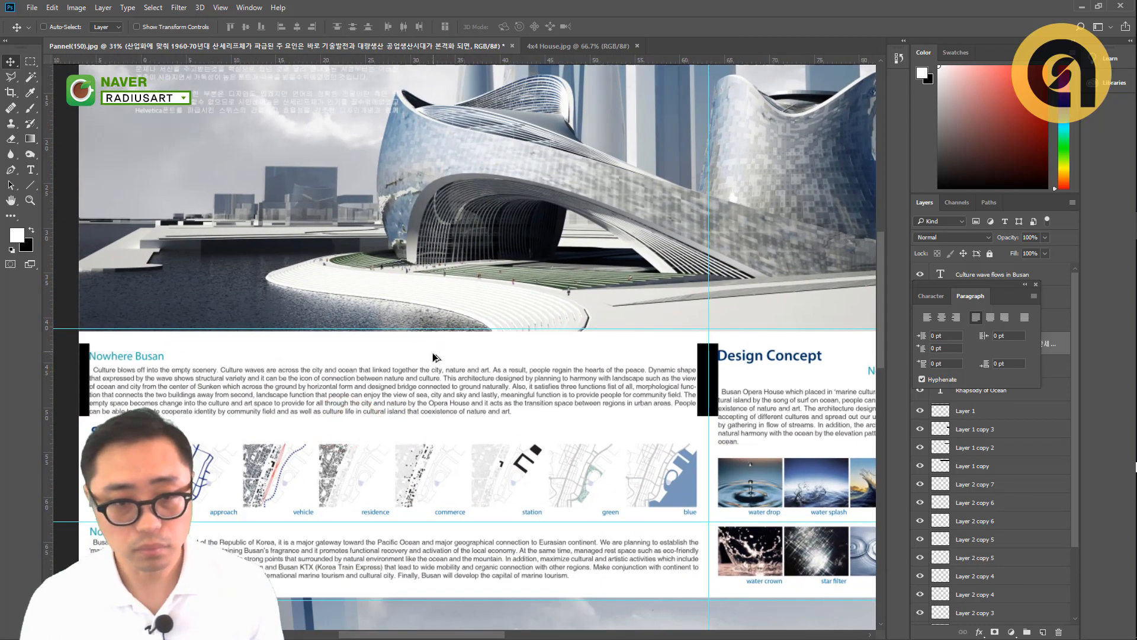
- Copy the first paragraph of the Korean body text on the black band, then leave text editing with the paragraph intact
scroll(432, 350, "down", 1)
left_click_drag(431, 278, 439, 457)
left_click_drag(407, 331, 415, 356)
scroll(207, 294, "up", 2)
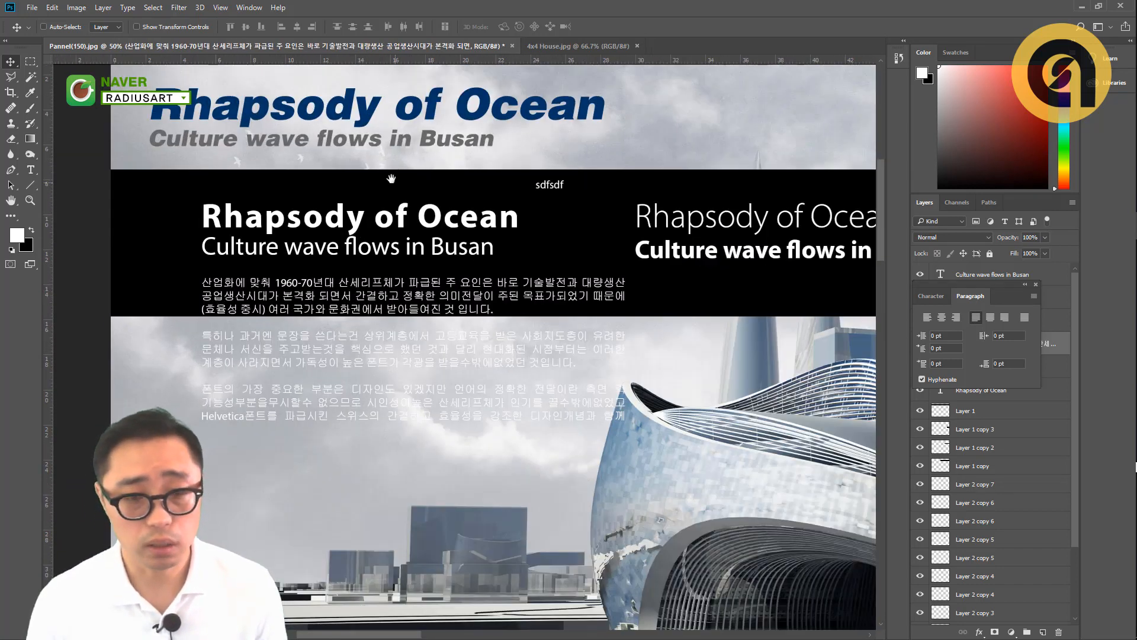
left_click_drag(391, 179, 403, 264)
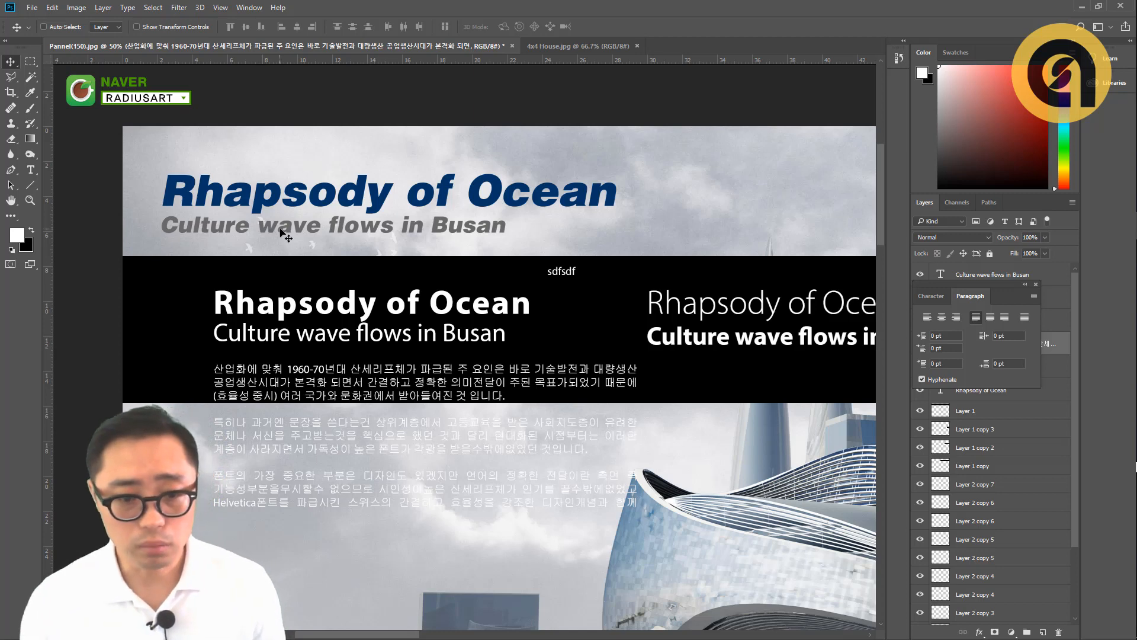
scroll(374, 391, "down", 1)
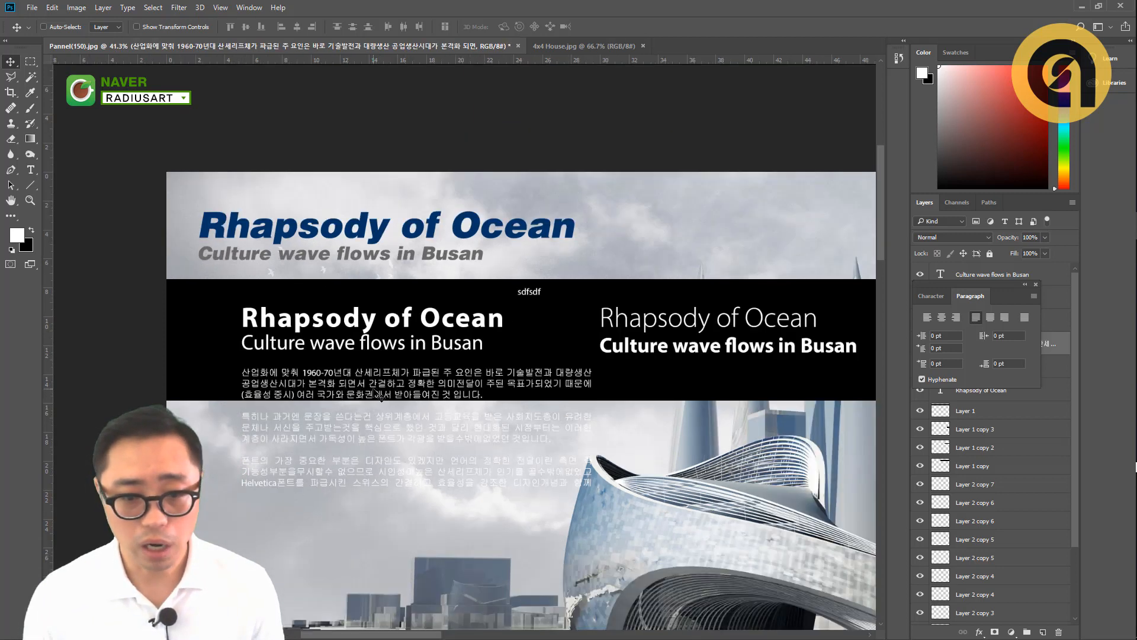
key("t")
left_click(362, 394)
left_click_drag(484, 394, 234, 368)
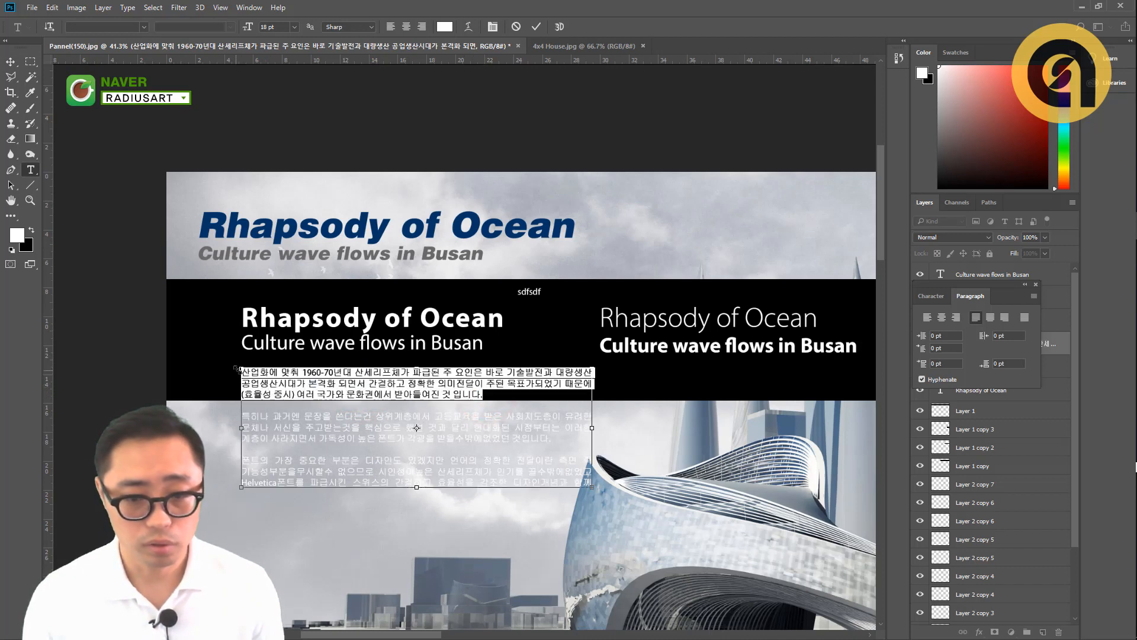
key("ctrl+Return")
- Paste the copied Korean paragraph into a new paragraph text box in the sky beside the blue title and commit it
left_click_drag(581, 294, 426, 323)
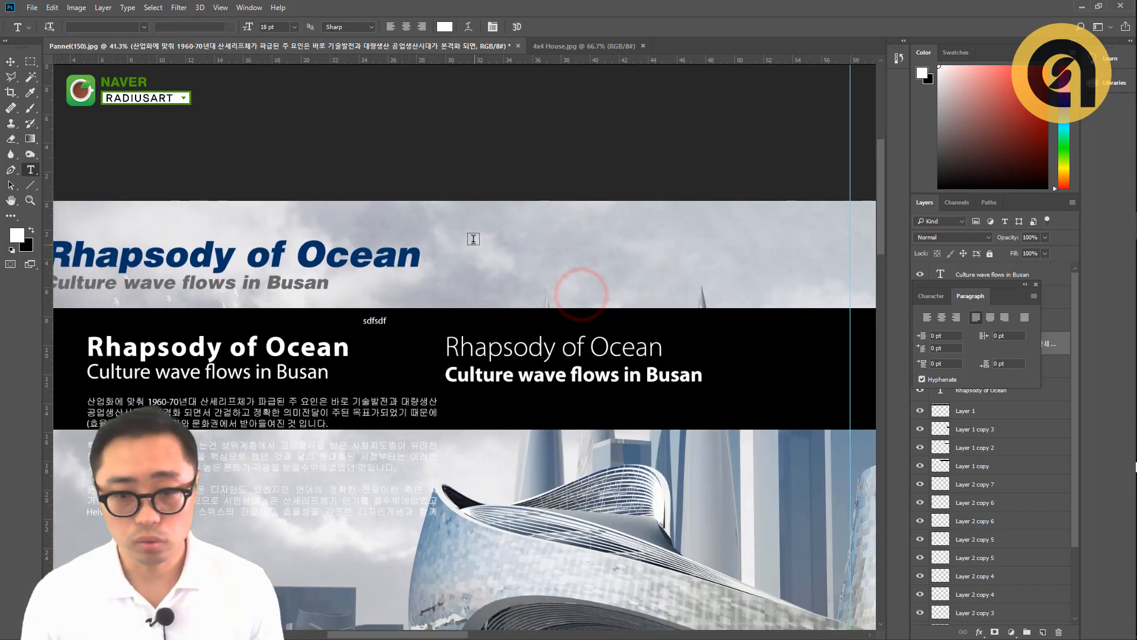
left_click_drag(471, 232, 807, 288)
type("산업화에 맞춰 1960-70년대 산세리프체가 파급된 주 요인은 바로 기술발전과 대량생산 공업생산시대가 본격화 되면서 간결하고 정확한 의미전달이 주된 목표가되었기 때문에(효율성 중시) 여러 국가와 문화권에서 받아들여진 것 입니다.")
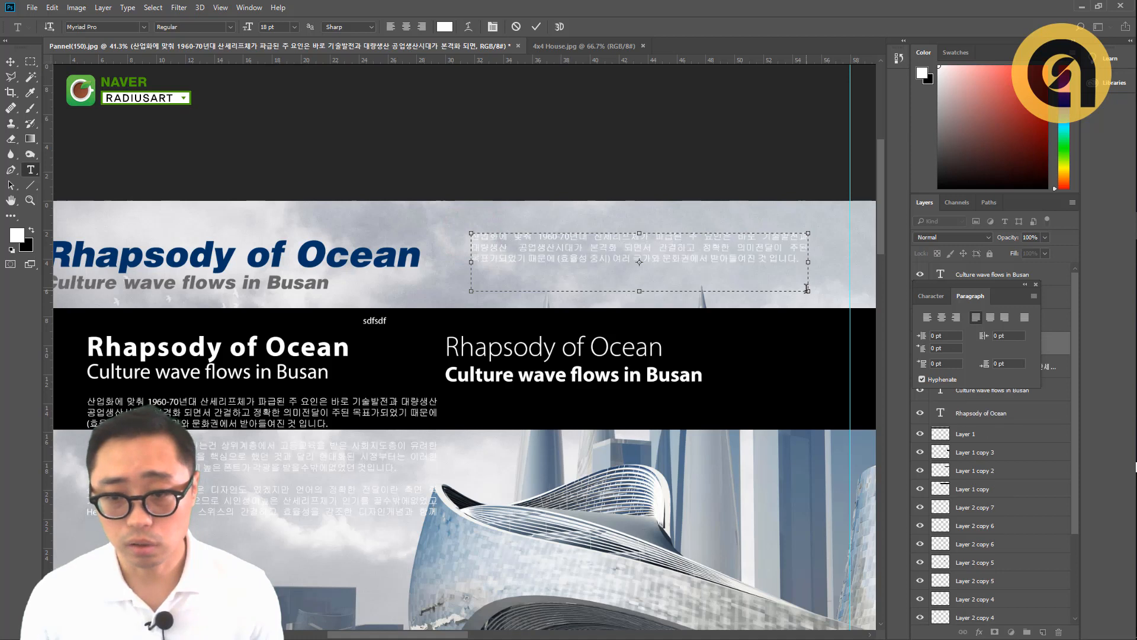
key("ctrl+Return")
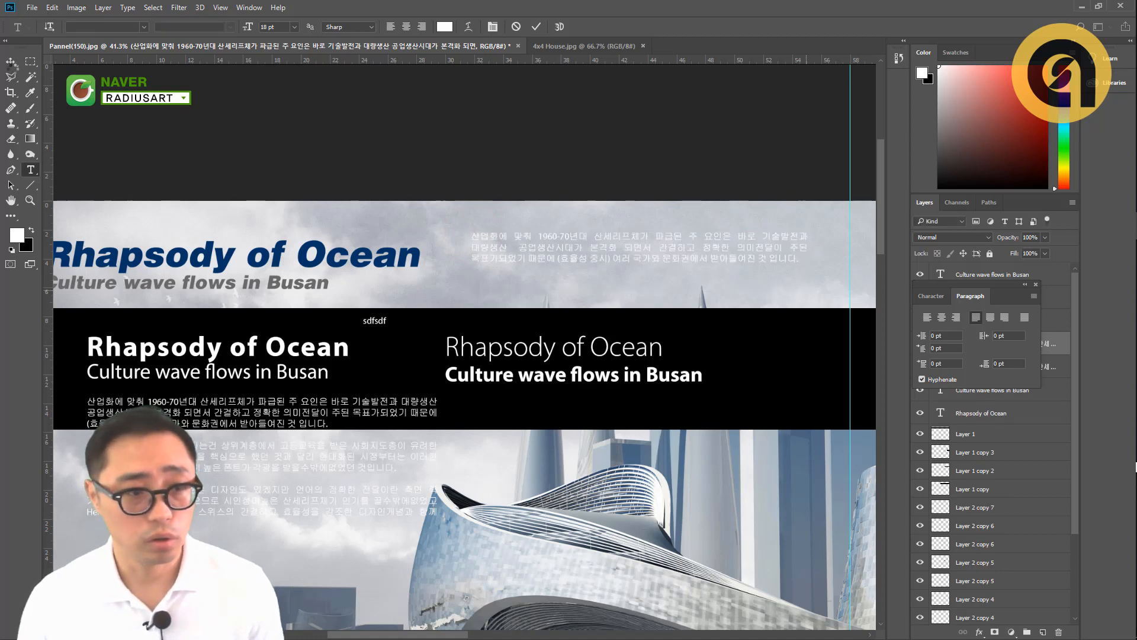
- Slightly narrow the new Korean text box, delete everything after "대량생산" and commit the edit
left_click(600, 256)
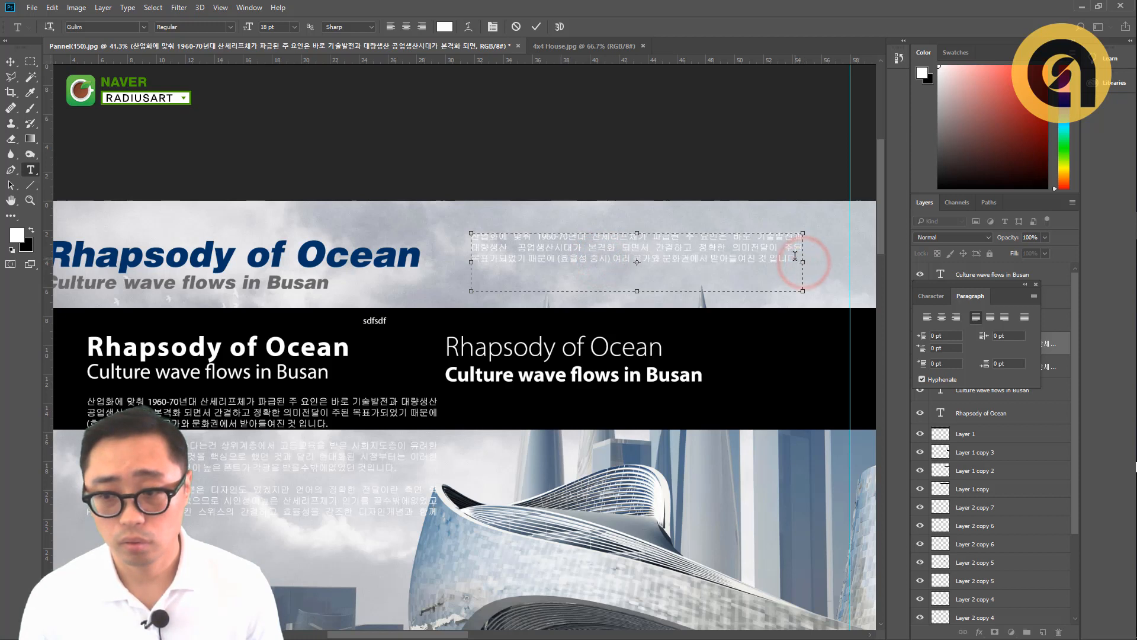
left_click_drag(797, 257, 520, 252)
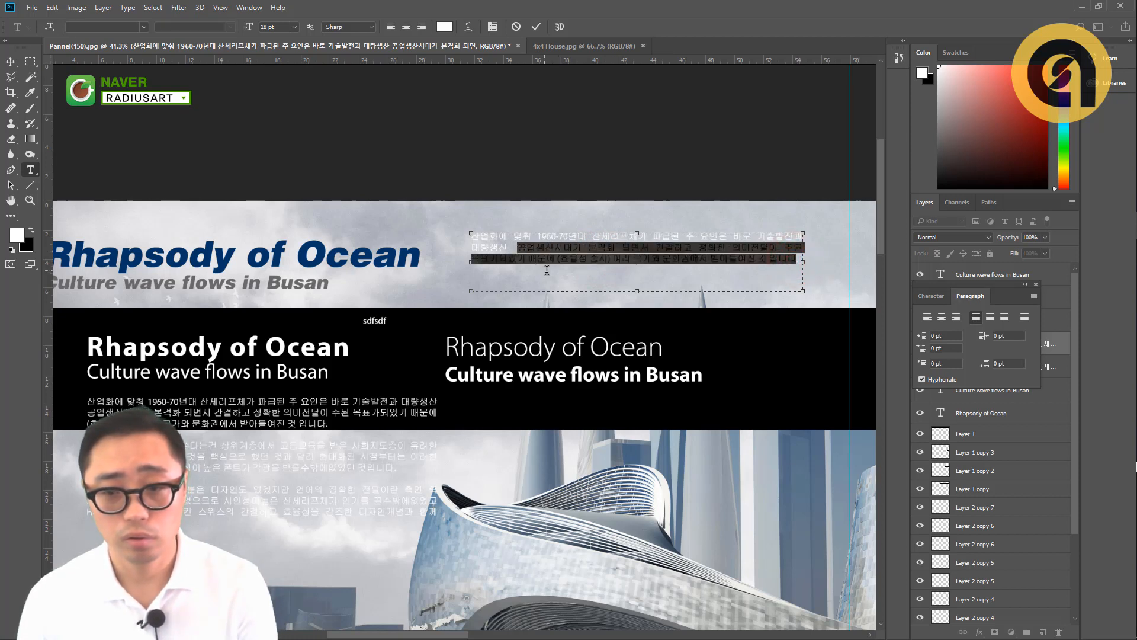
key("BackSpace")
key("ctrl+Return")
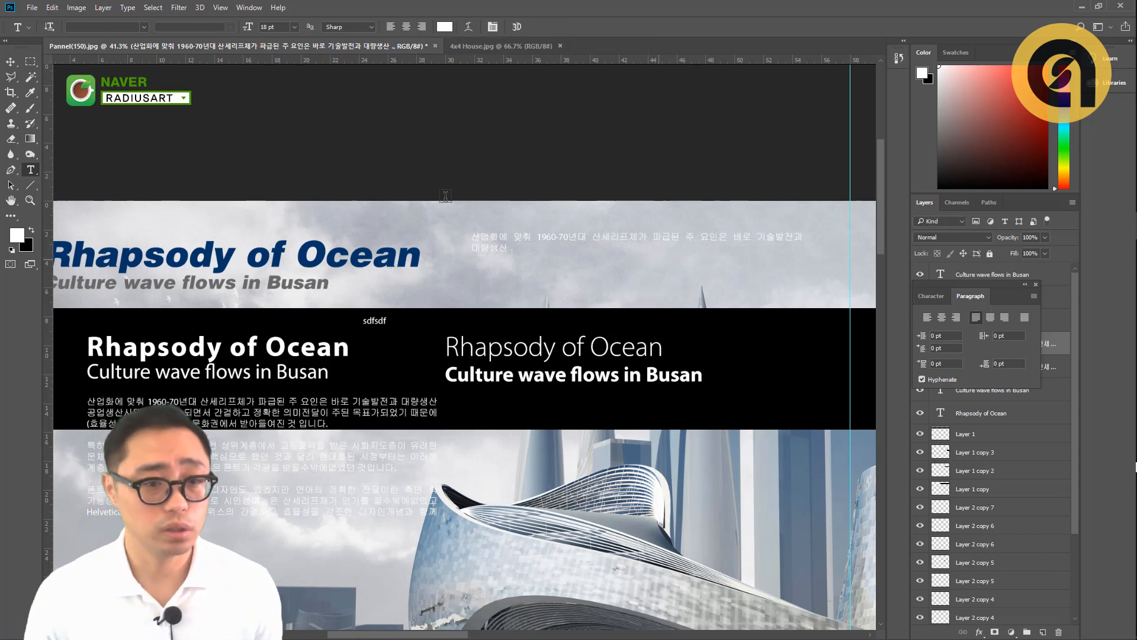
- Examine the whole panel's text layout, from the title area to the Nowhere Busan, Site Analysis and Design Concept sections
left_click(7, 60)
left_click_drag(119, 220, 170, 218)
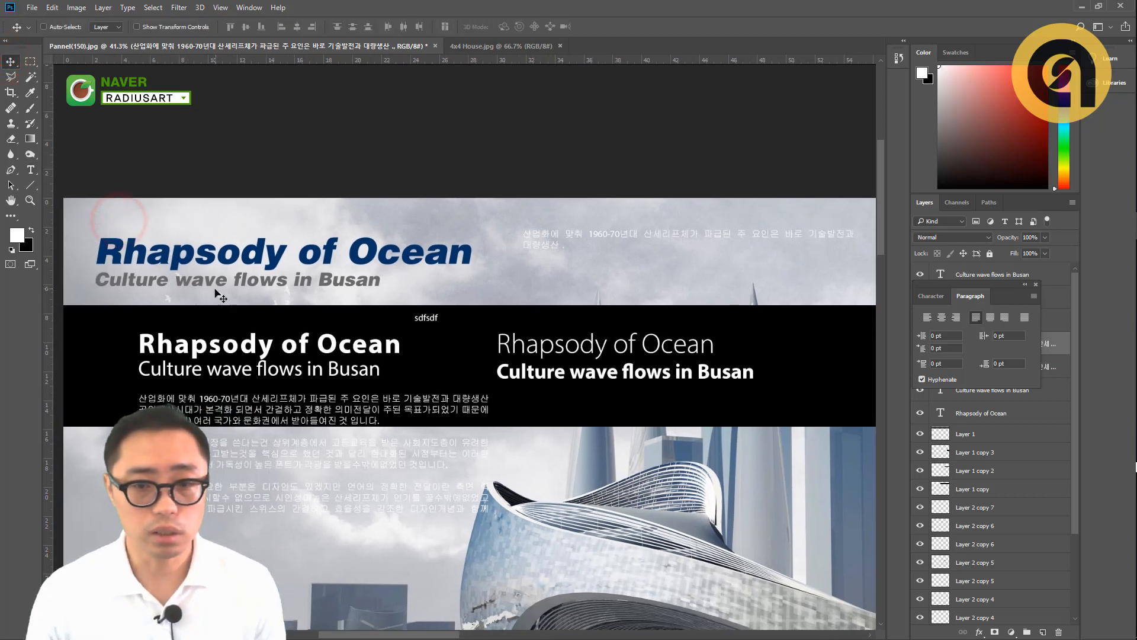
left_click_drag(521, 255, 497, 262)
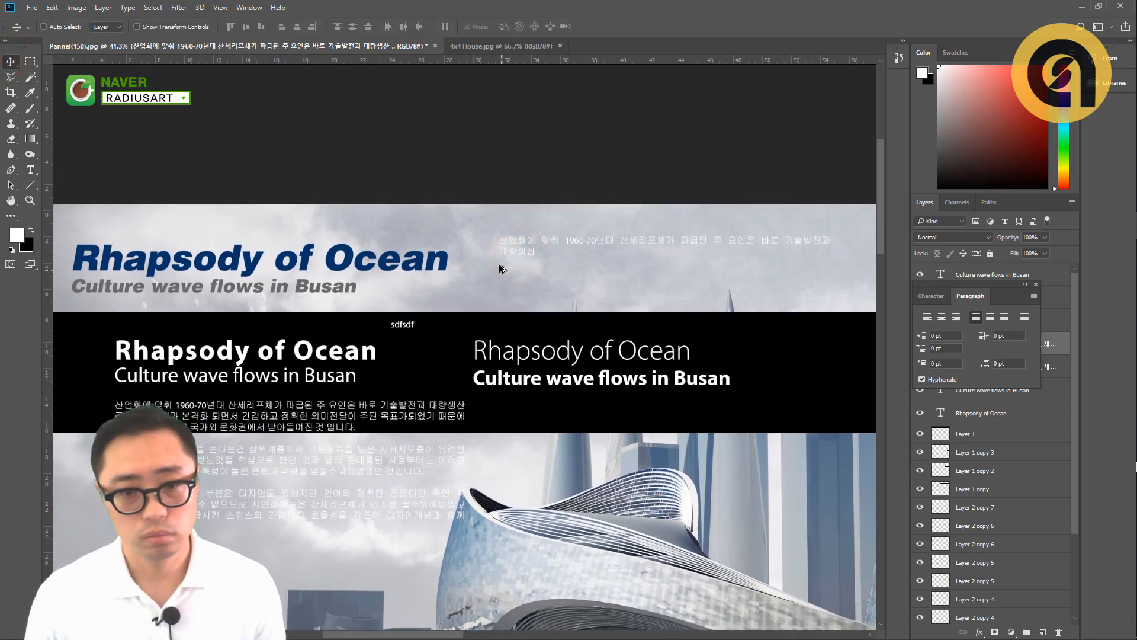
scroll(500, 268, "down", 1)
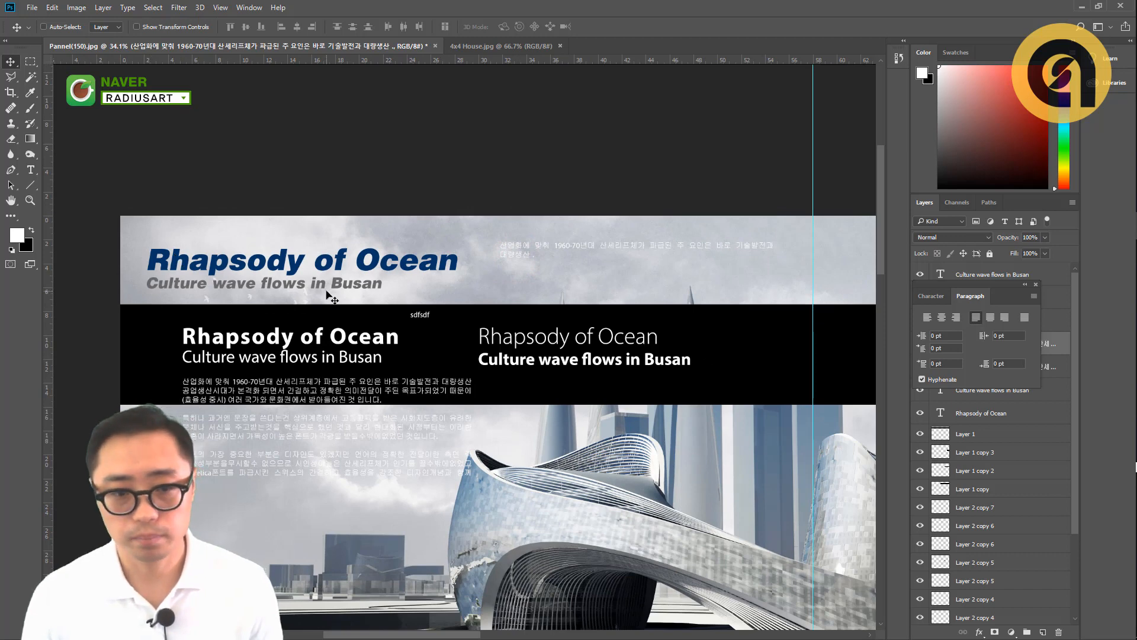
scroll(318, 262, "down", 2)
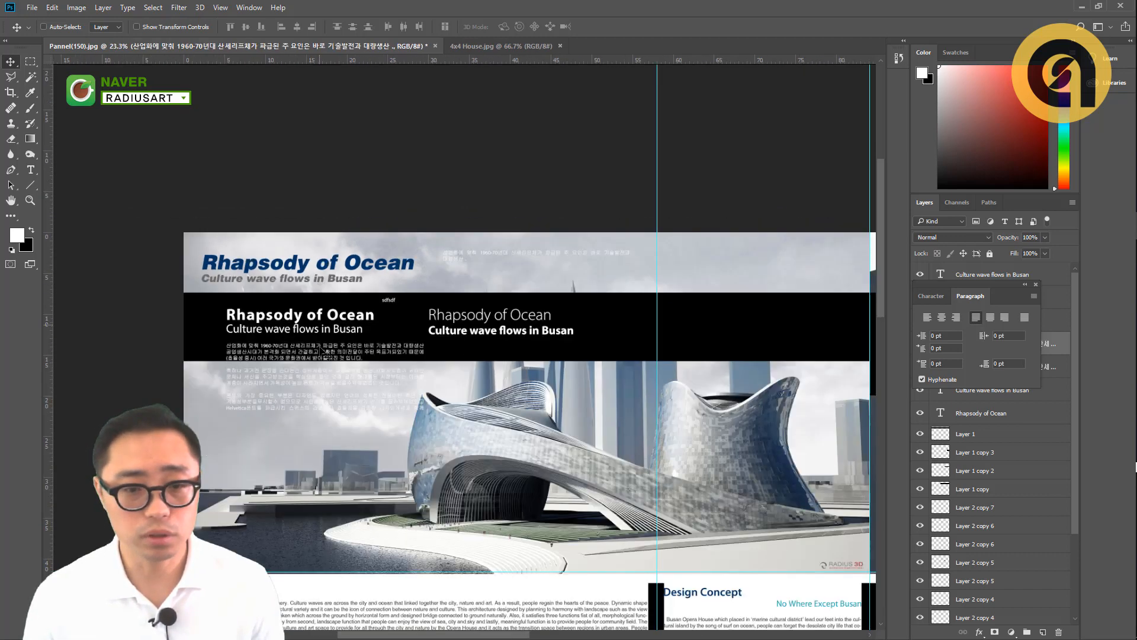
left_click_drag(322, 370, 321, 293)
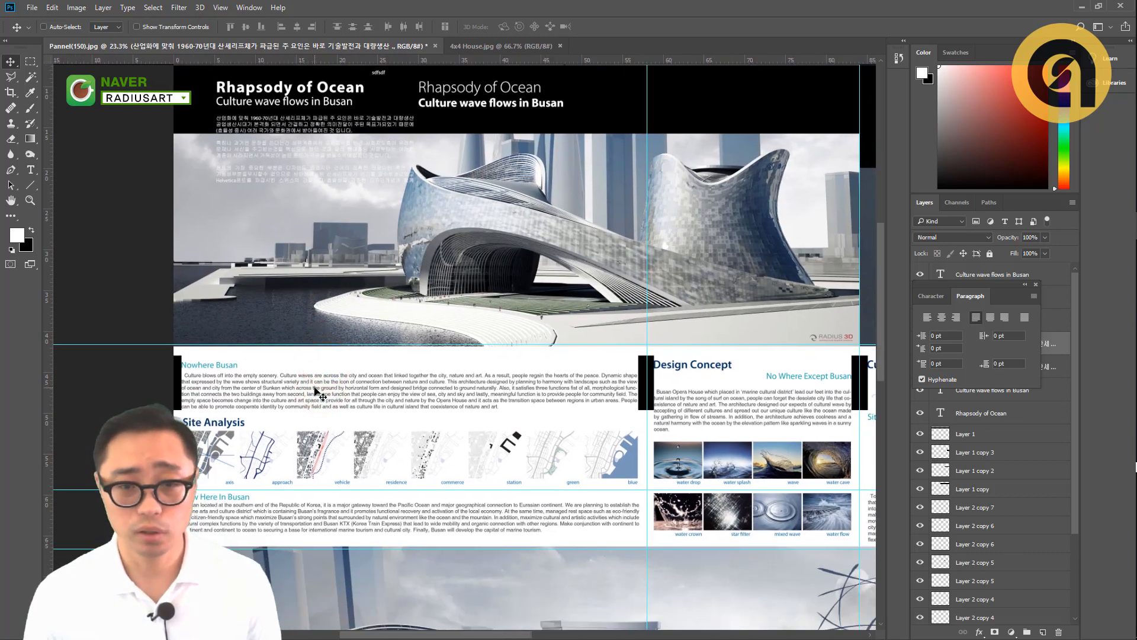
scroll(318, 391, "down", 2)
left_click(379, 411)
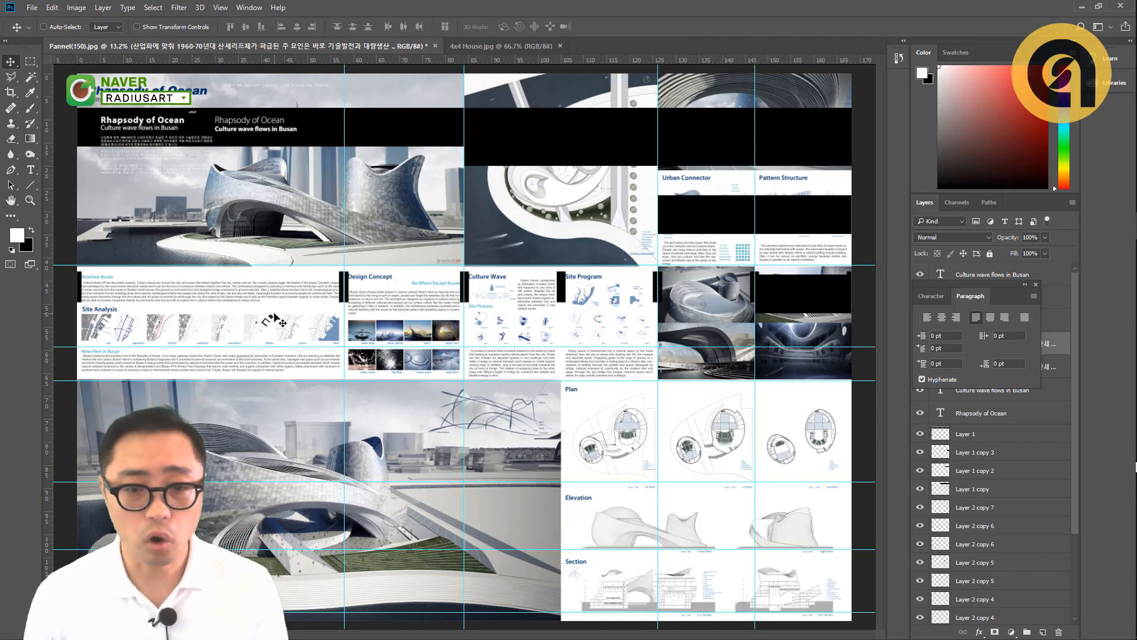
left_click(222, 280)
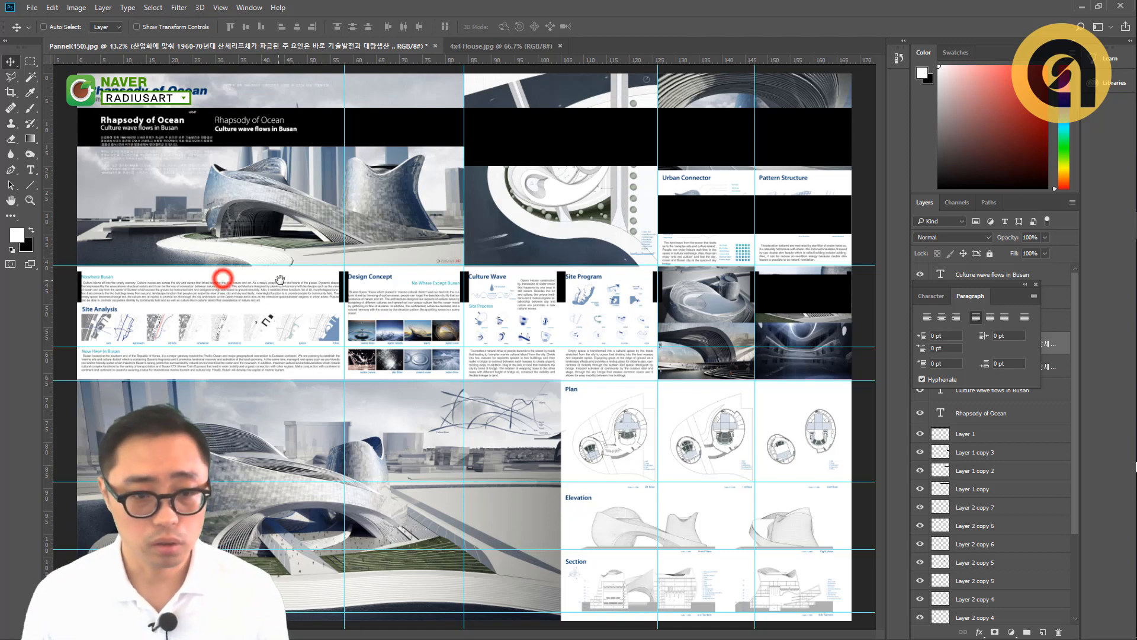
scroll(119, 289, "up", 1)
scroll(118, 289, "up", 1)
left_click_drag(117, 282, 205, 287)
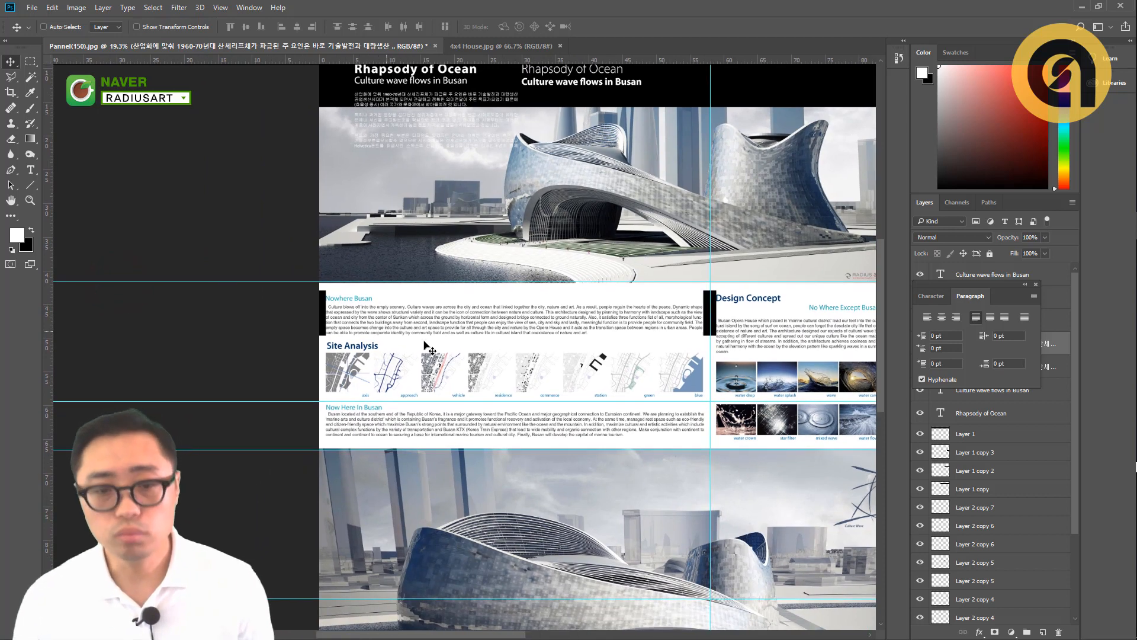
left_click_drag(464, 330, 401, 330)
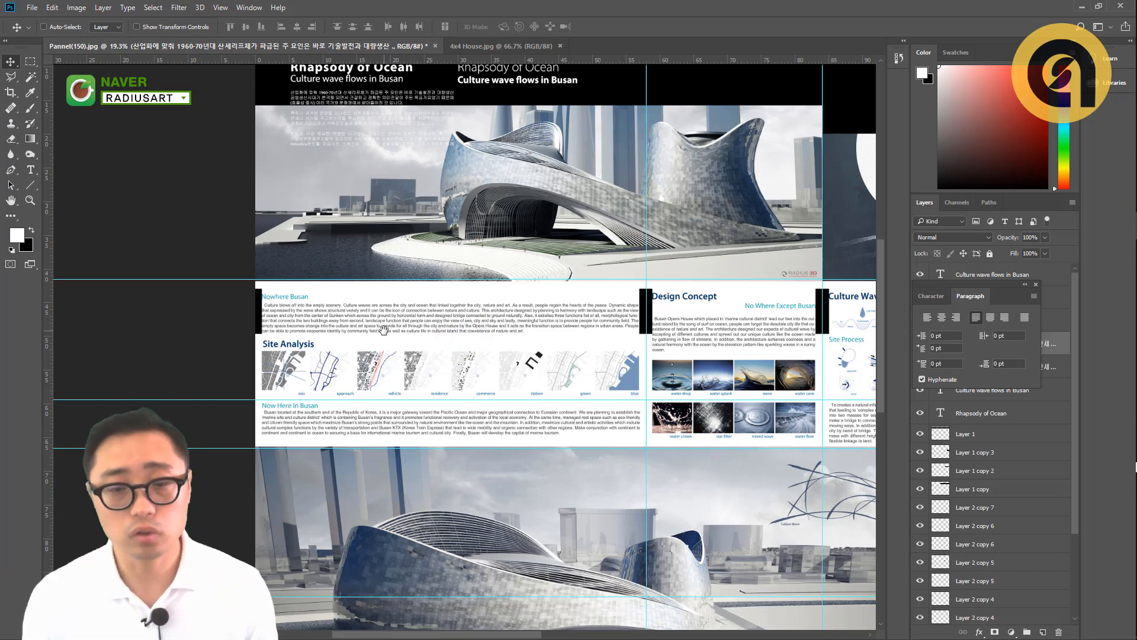
left_click_drag(467, 200, 462, 206)
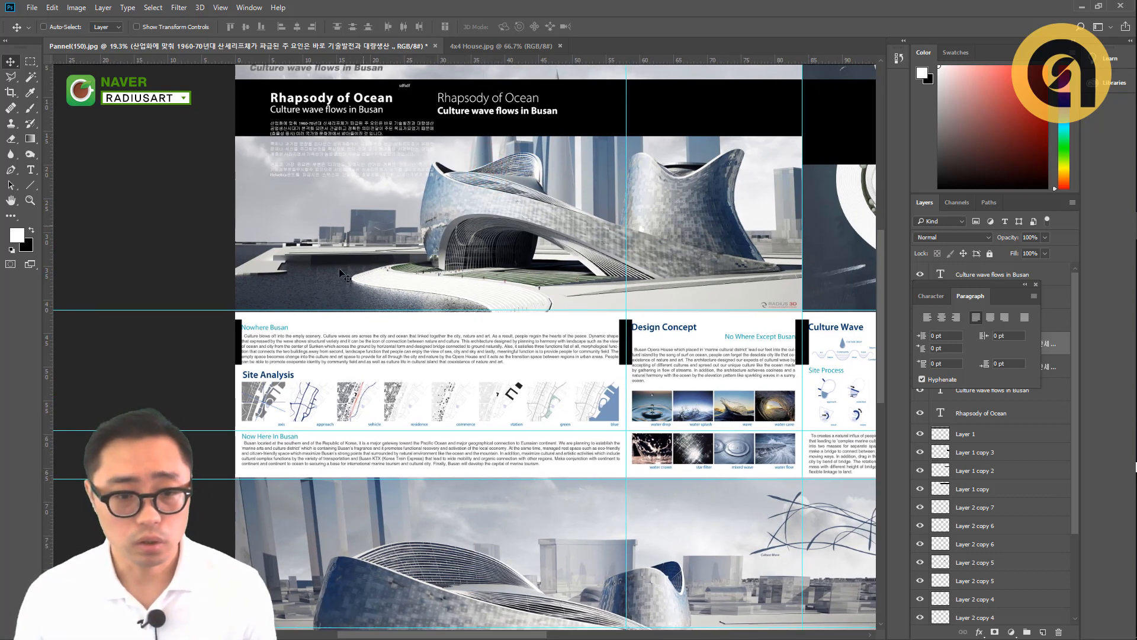
- Delete the black bar at the outer edge of the Nowhere Busan text block
left_click_drag(320, 309, 327, 284)
scroll(257, 342, "up", 5)
scroll(255, 347, "up", 2)
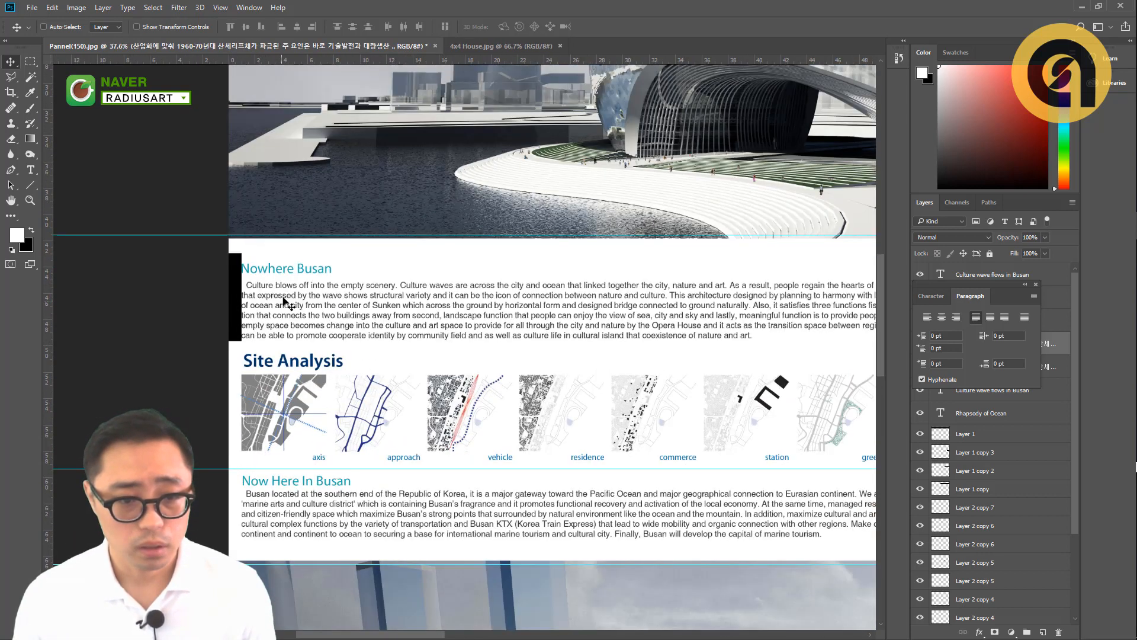
left_click_drag(236, 286, 239, 155)
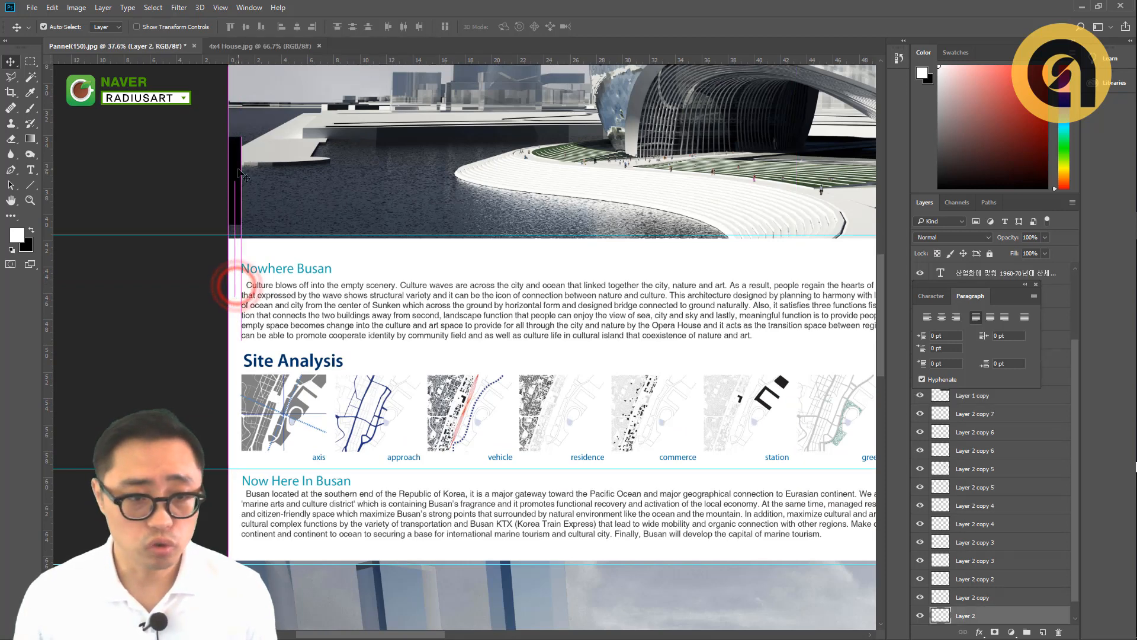
key("Delete")
- Swap the foreground and background colors, then shift the Site Analysis heading up toward the Nowhere Busan paragraph and deselect it
left_click_drag(268, 291, 221, 246)
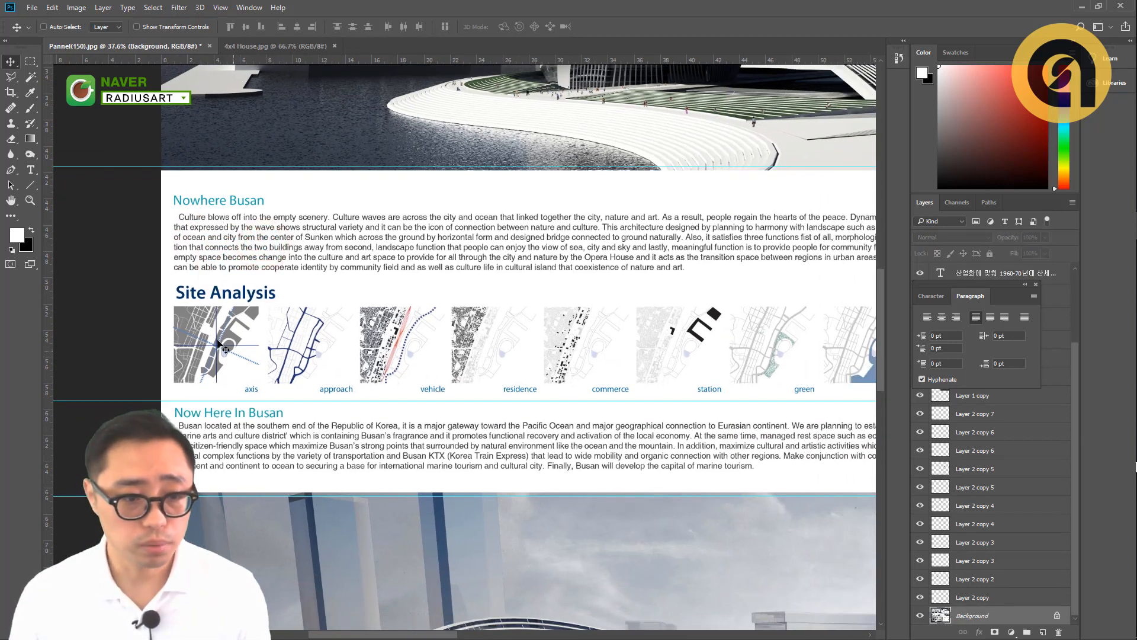
scroll(181, 304, "up", 2)
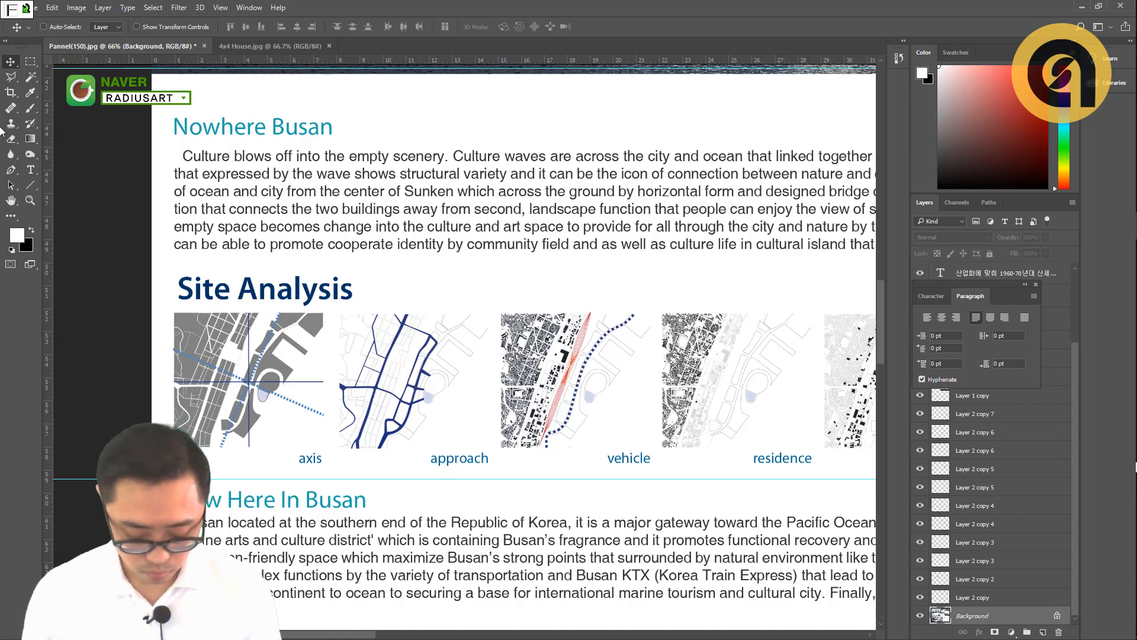
key("m")
mouse_move(169, 266)
left_mouse_down()
mouse_move(176, 301)
mouse_move(369, 308)
left_mouse_up()
key("v")
mouse_move(256, 299)
left_mouse_down()
mouse_move(258, 289)
mouse_move(208, 277)
left_mouse_up()
key("ctrl+z")
left_click(32, 230)
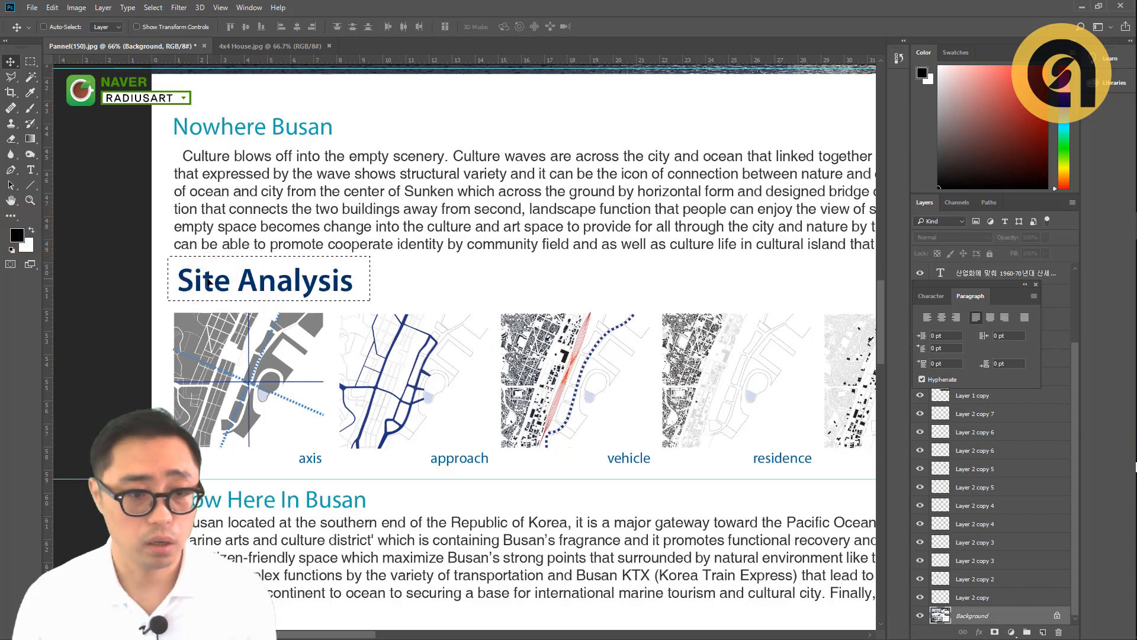
key("ctrl+d")
- Select the Site Analysis heading with a rectangular marquee, move it down closer to the map diagrams and deselect it
scroll(217, 264, "down", 3)
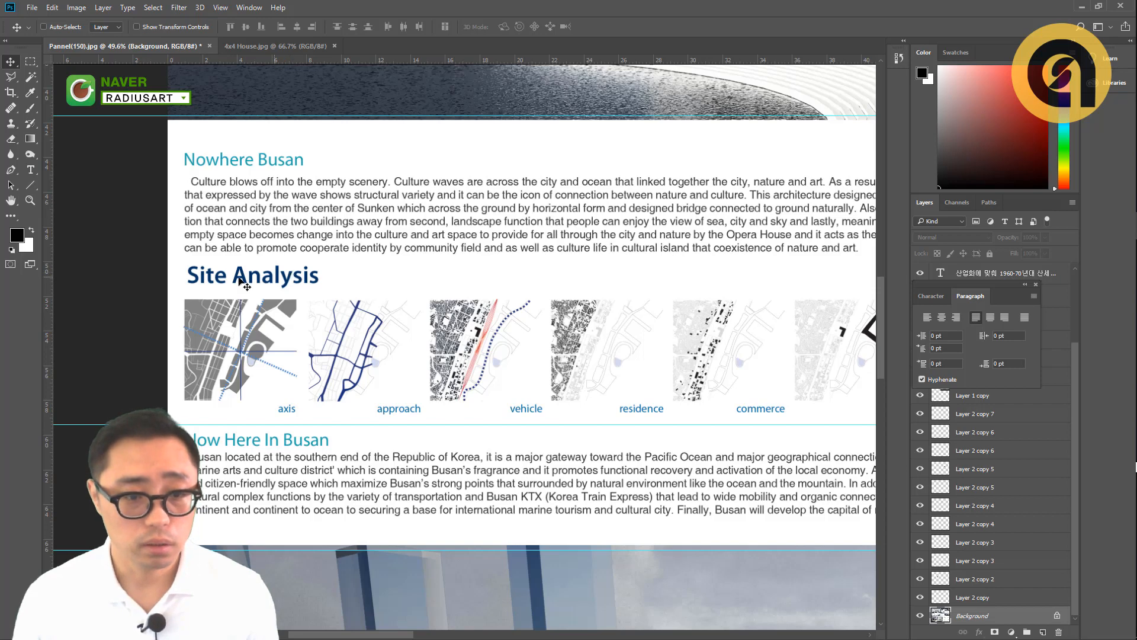
left_click_drag(423, 359, 364, 359)
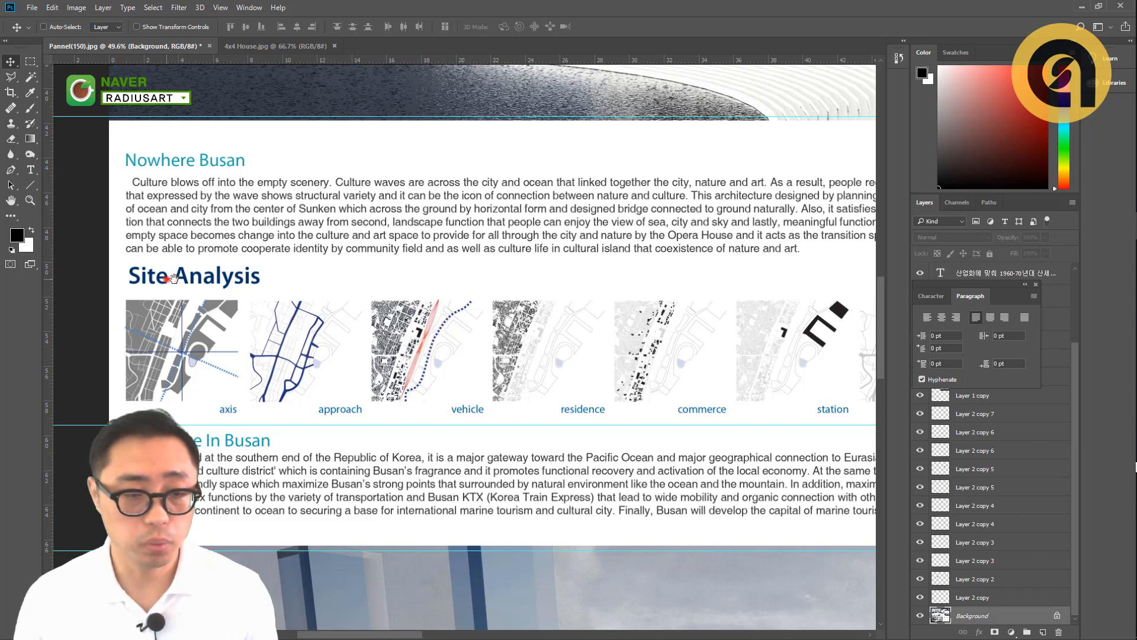
left_click_drag(172, 277, 239, 280)
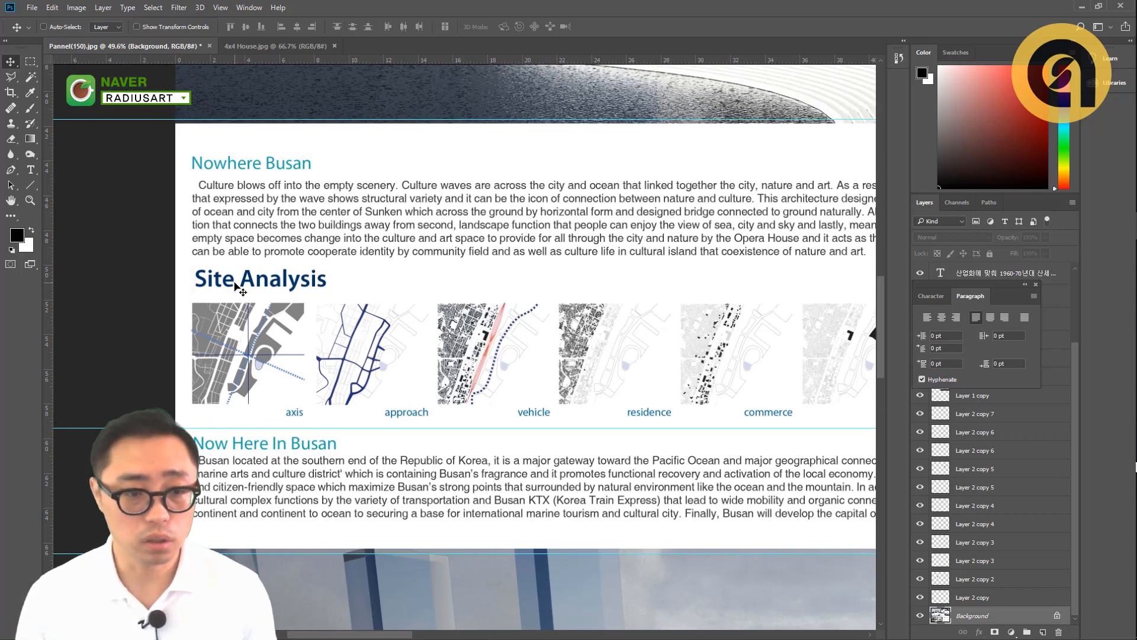
key("m")
scroll(188, 267, "up", 2)
left_click_drag(186, 261, 412, 304)
key("v")
left_click_drag(282, 285, 284, 294)
key("ctrl+d")
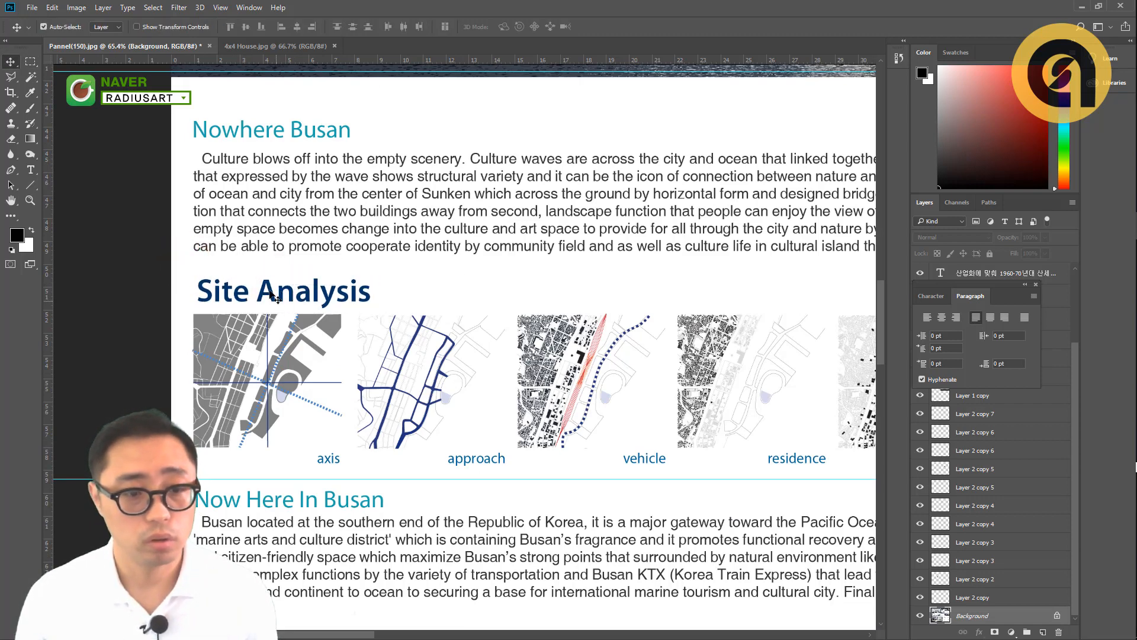
- Examine the spacing between headings, paragraphs and images across Nowhere Busan, Site Analysis, Now Here In Busan and Design Concept
scroll(265, 266, "down", 1)
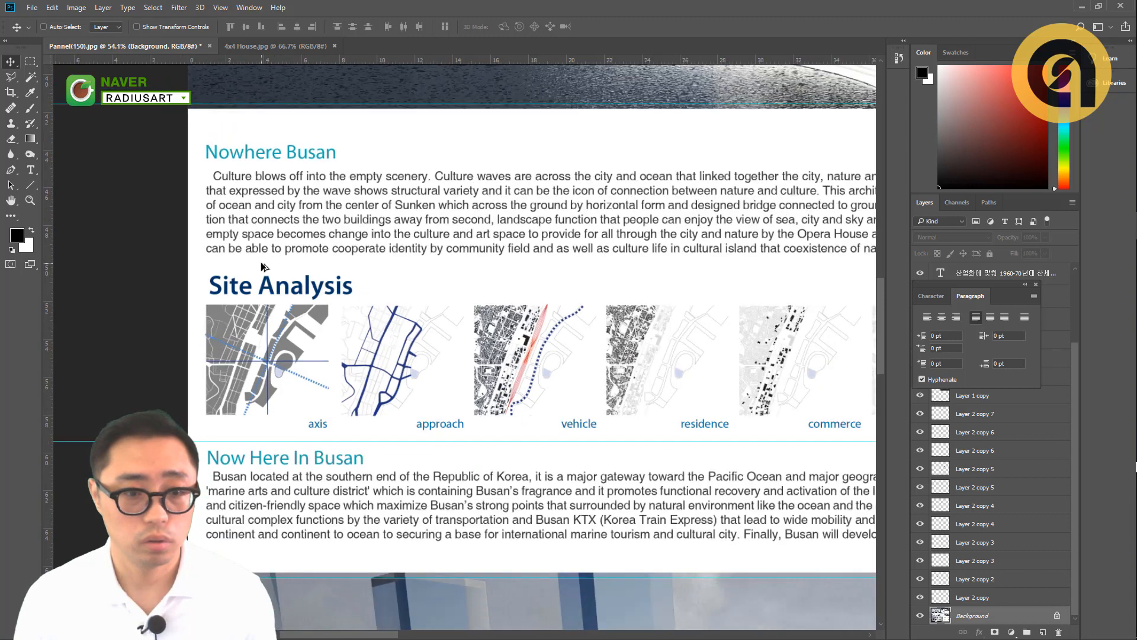
left_click_drag(301, 355, 287, 342)
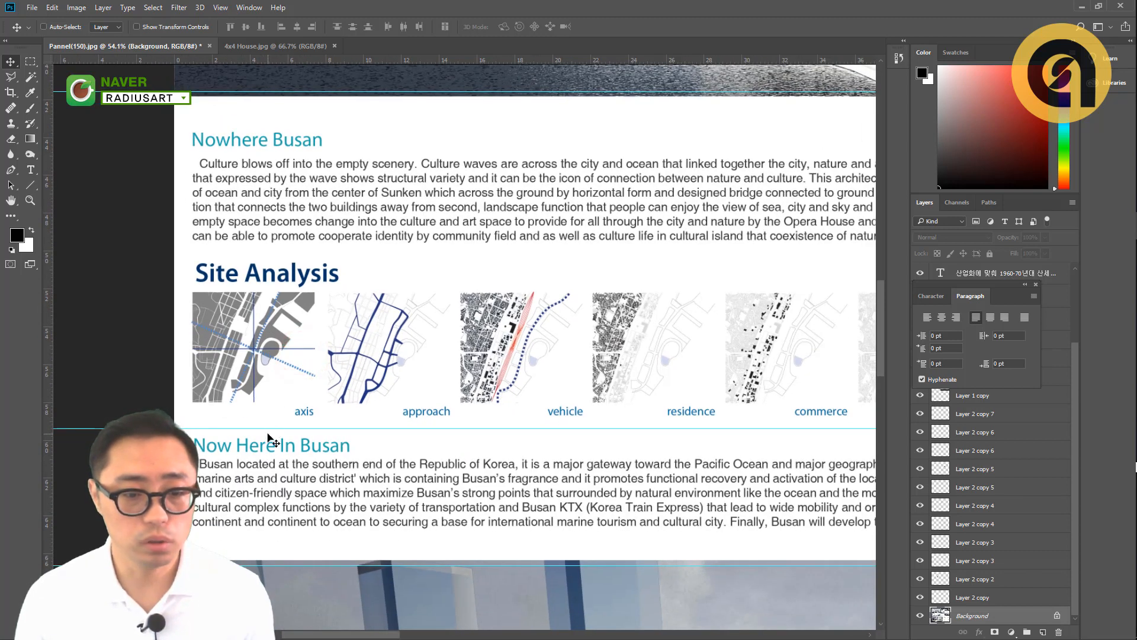
scroll(269, 277, "down", 2)
left_click_drag(316, 281, 251, 287)
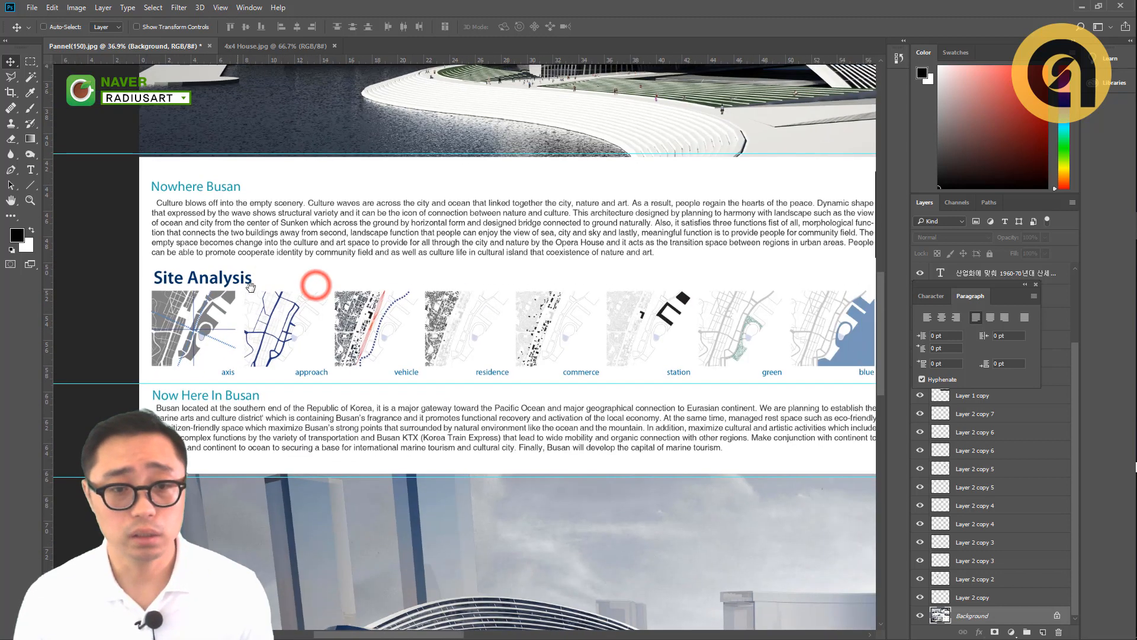
scroll(251, 287, "down", 1)
left_click_drag(369, 293, 326, 289)
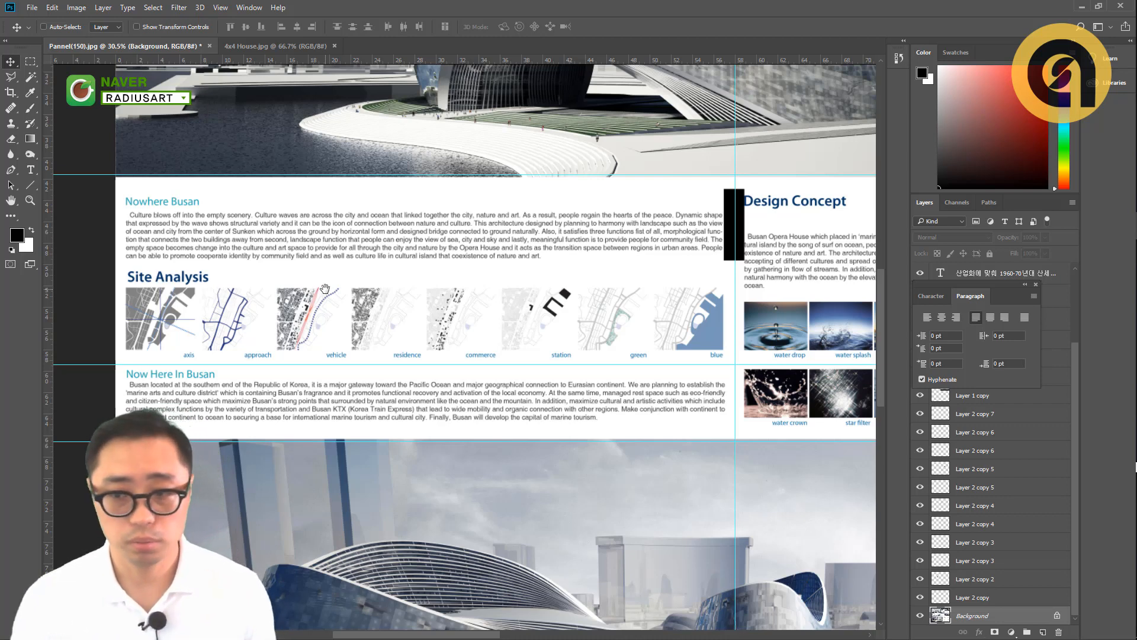
scroll(368, 245, "down", 2)
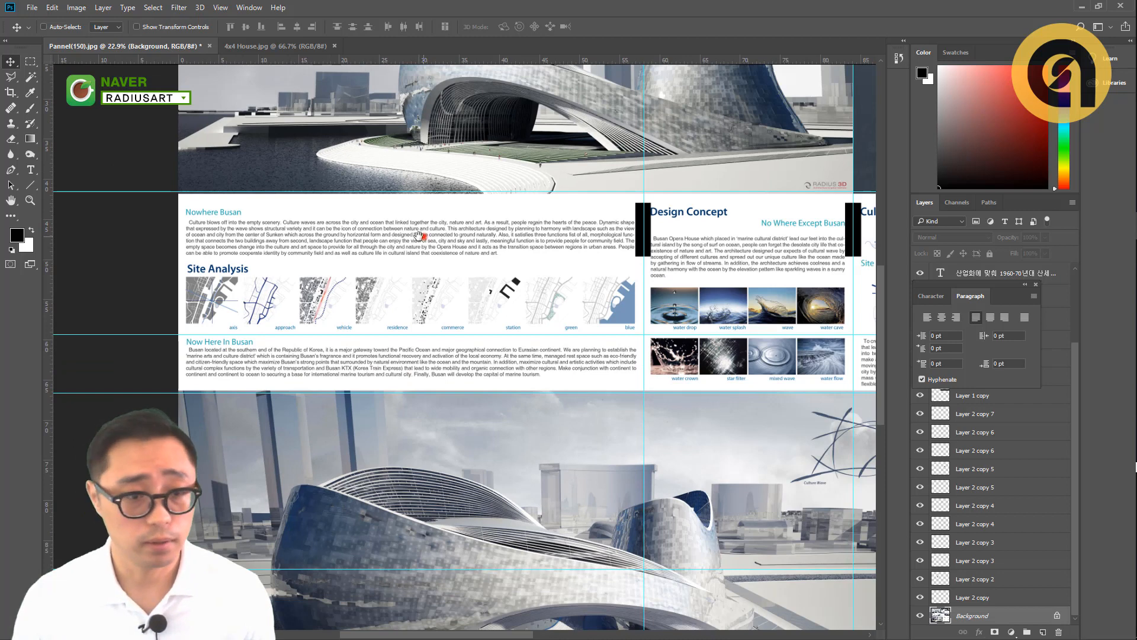
left_click_drag(418, 236, 402, 239)
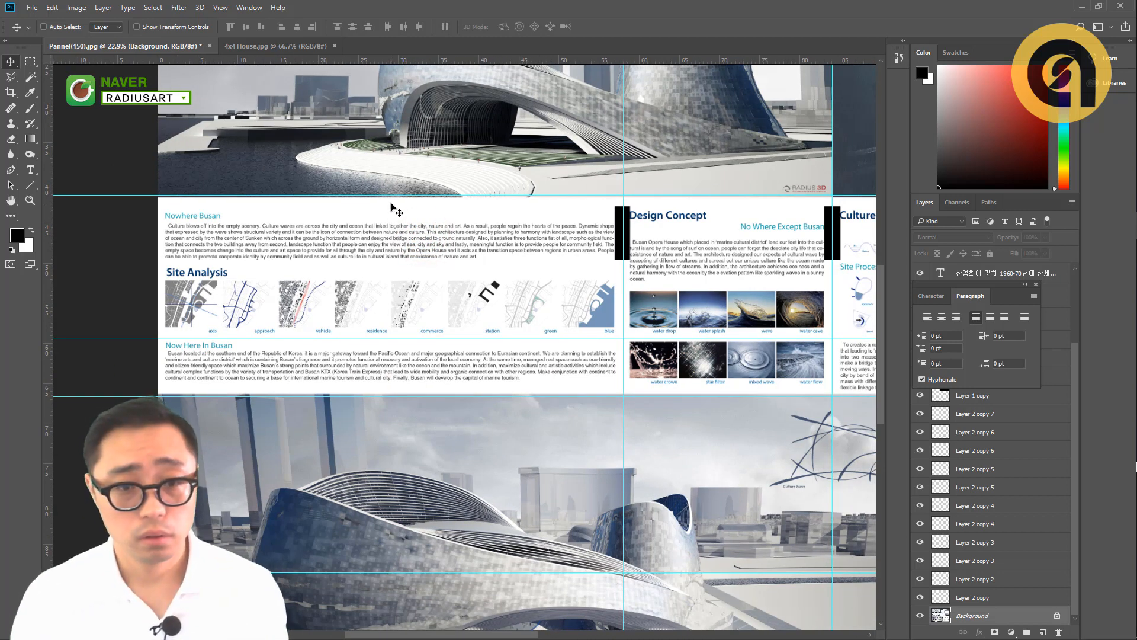
- Select all the Korean body text under the Rhapsody of Ocean title and set its leading to 18 pt
left_click_drag(389, 203, 394, 362)
scroll(236, 142, "up", 5)
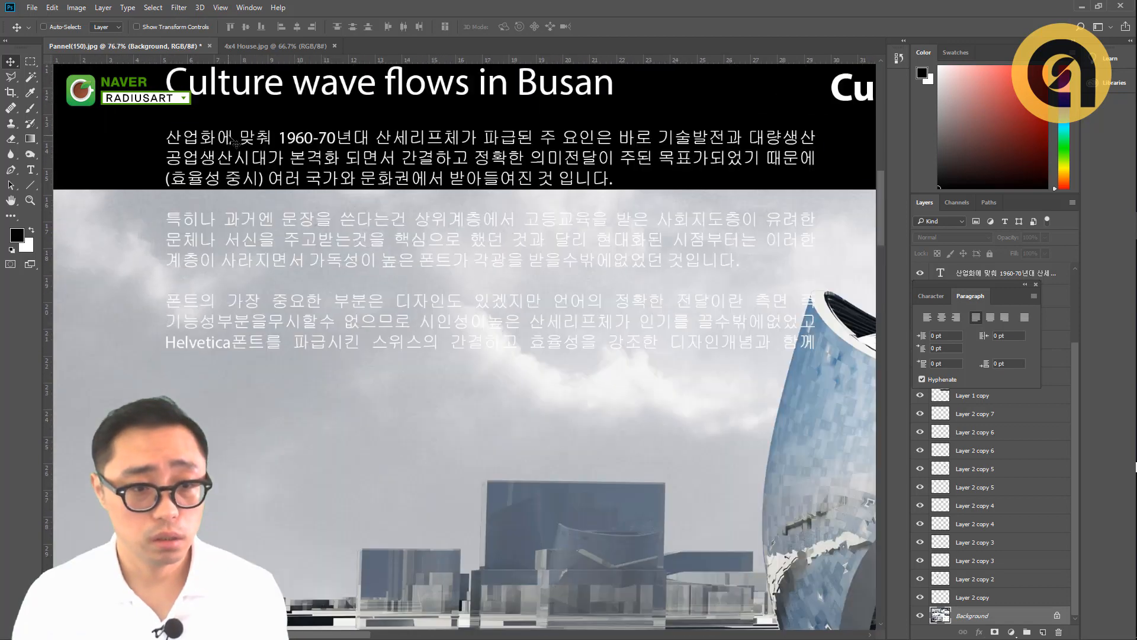
double_click(231, 138)
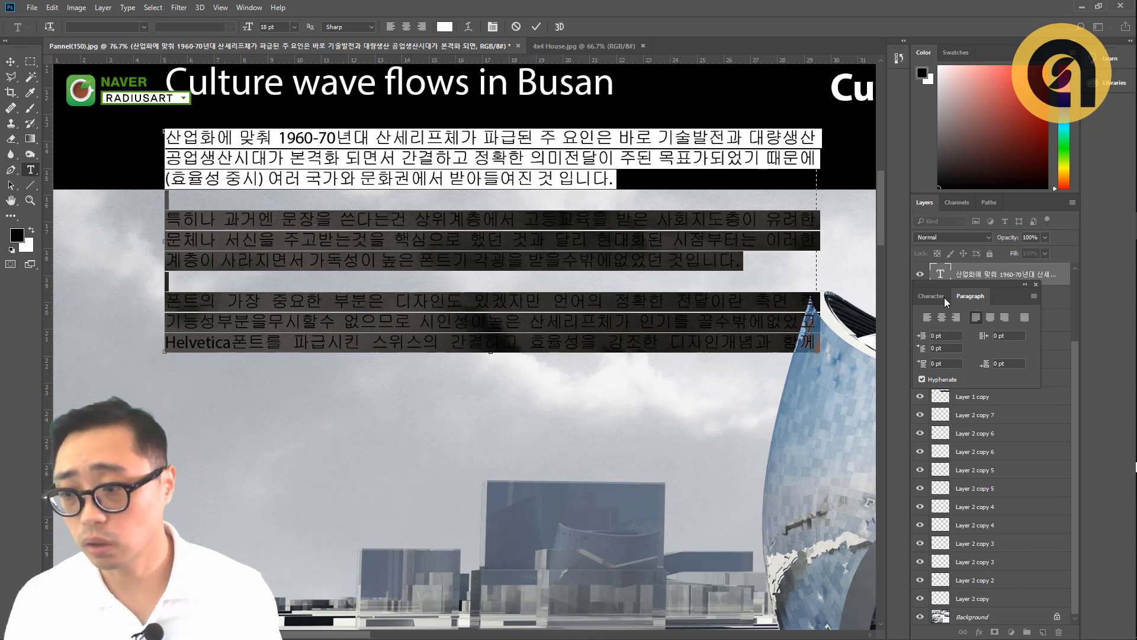
left_click(942, 295)
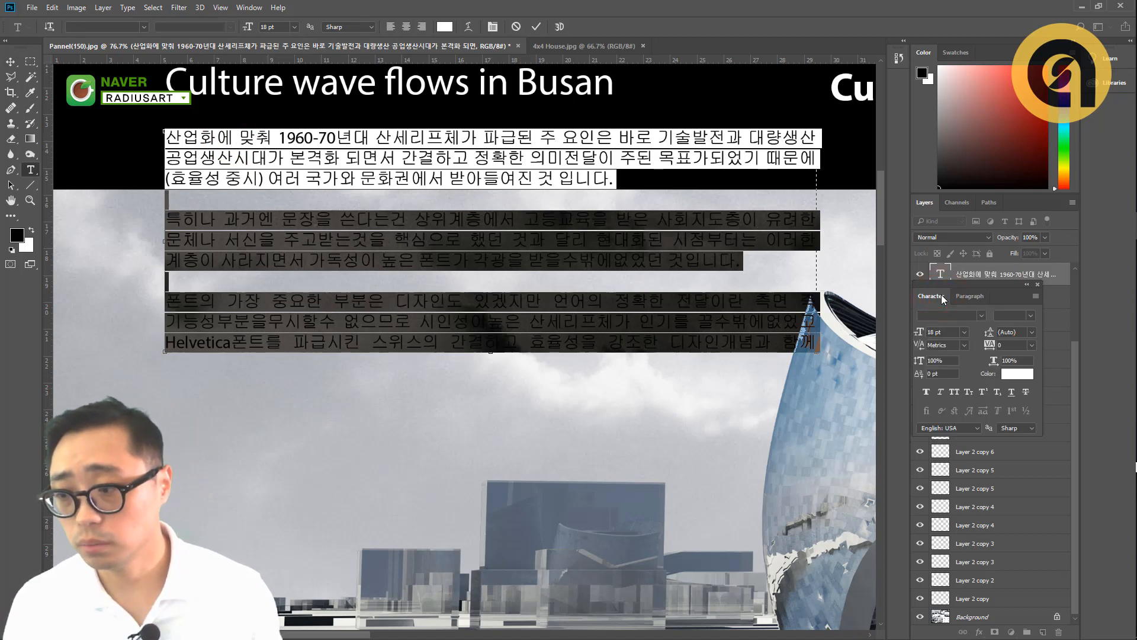
left_click(1033, 332)
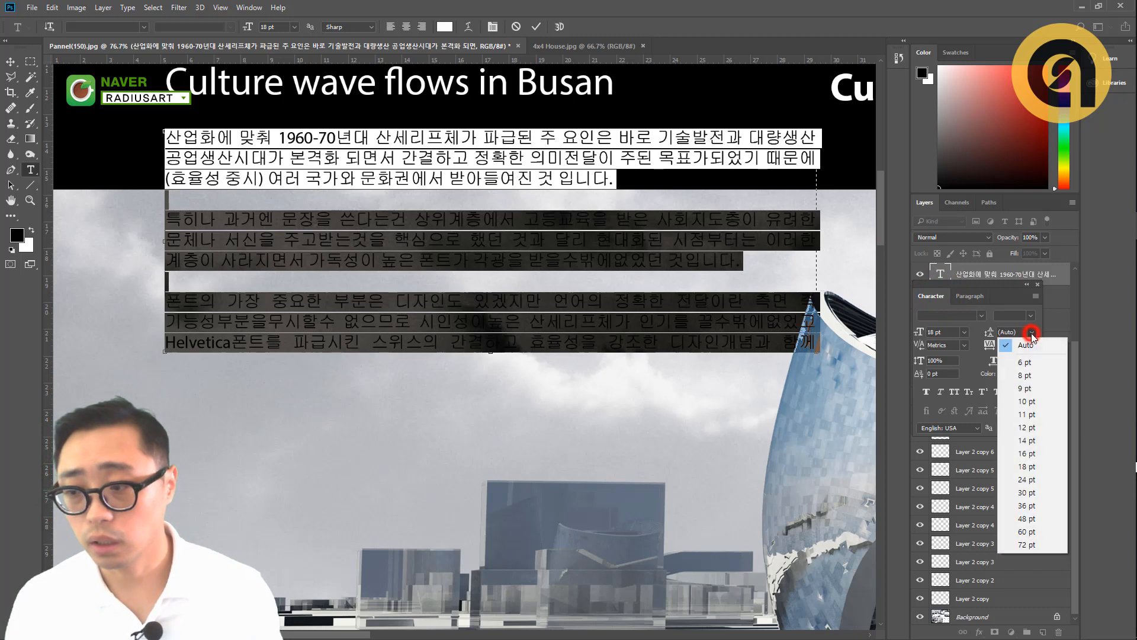
left_click(1020, 468)
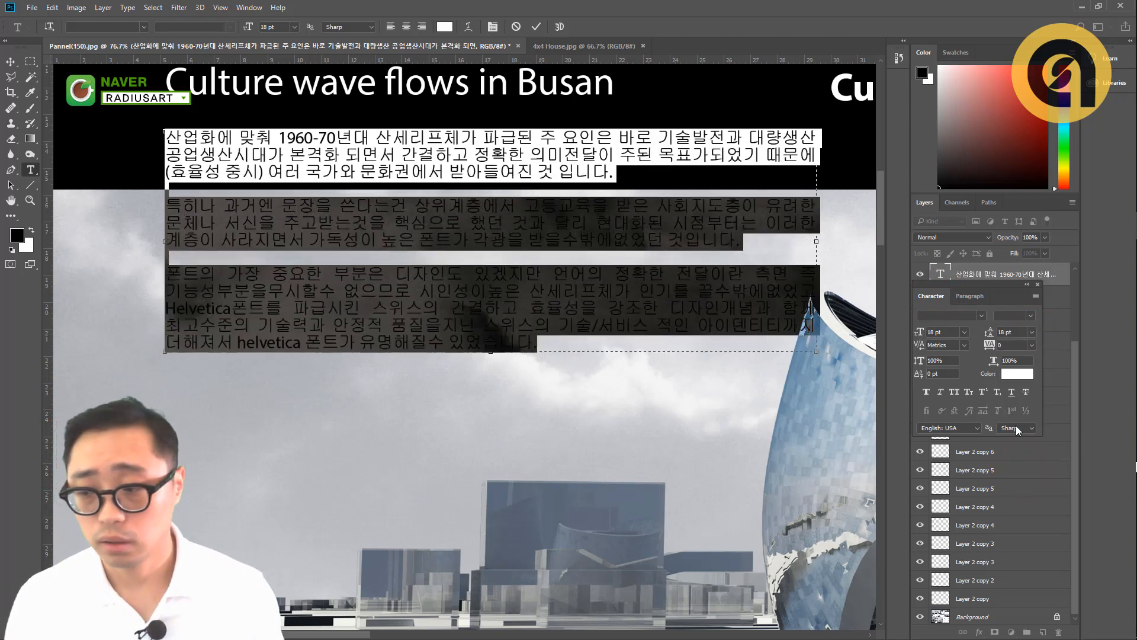
- Set the leading of the Korean body text to 36 pt and commit the text edit
left_click(1033, 333)
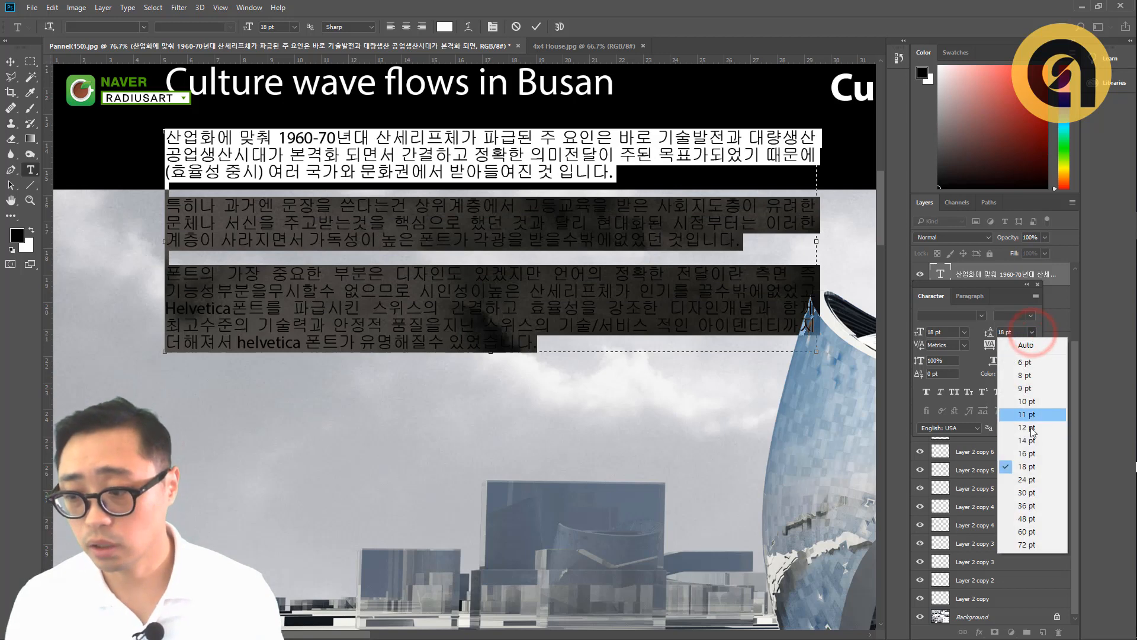
left_click(1027, 505)
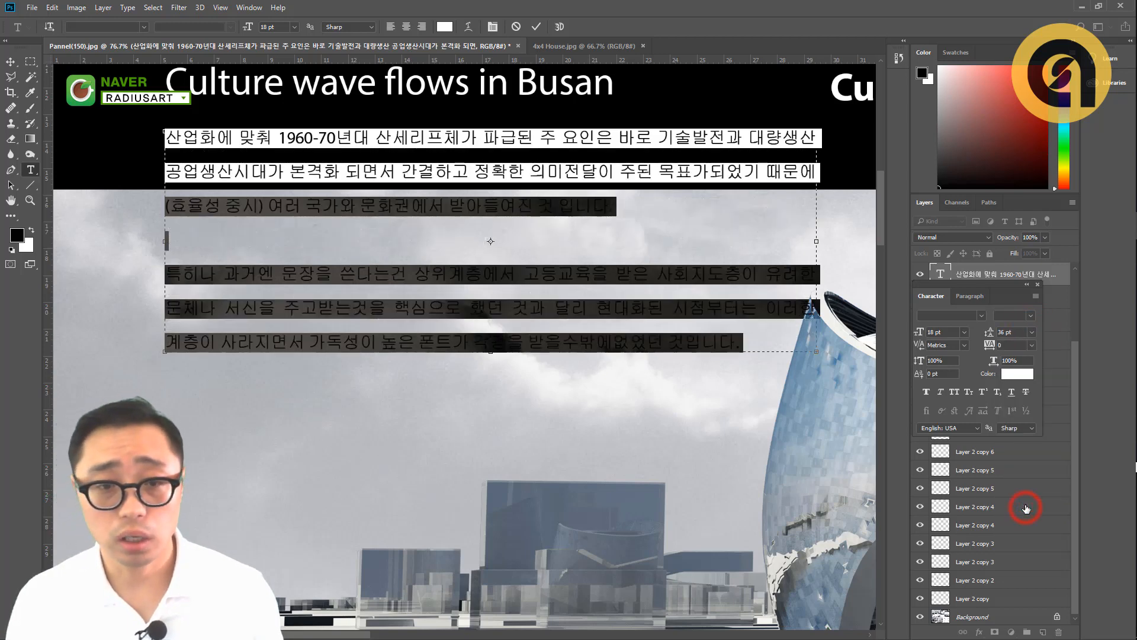
key("ctrl+Return")
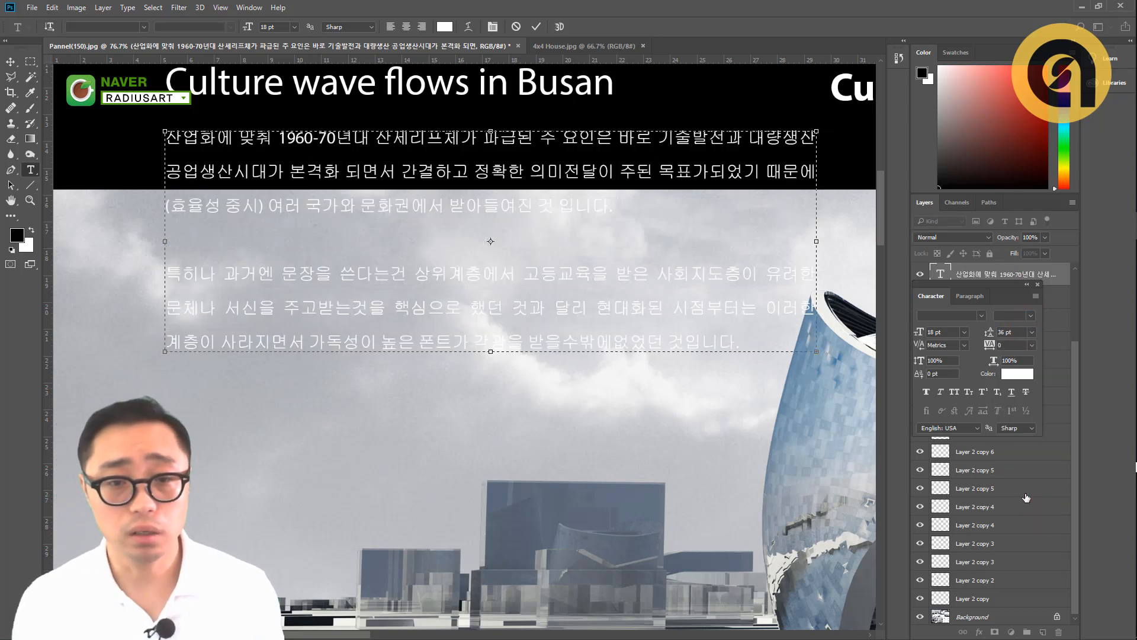
- Select the black title band and stretch its lower edge down behind the full Korean body text with Free Transform
scroll(318, 187, "down", 7)
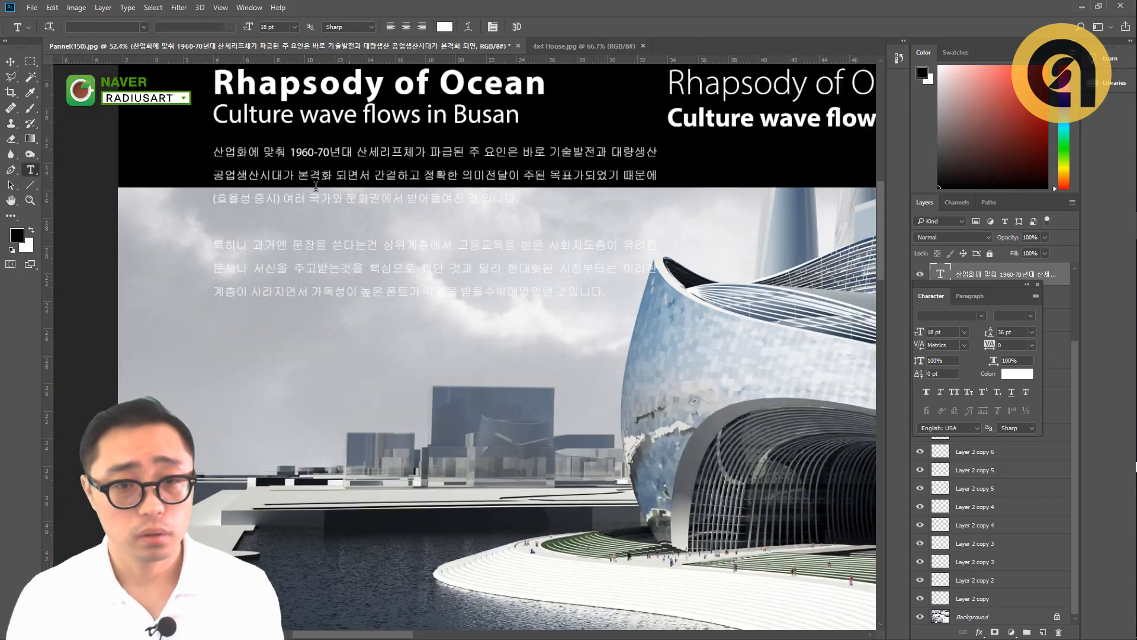
left_click_drag(338, 204, 290, 244)
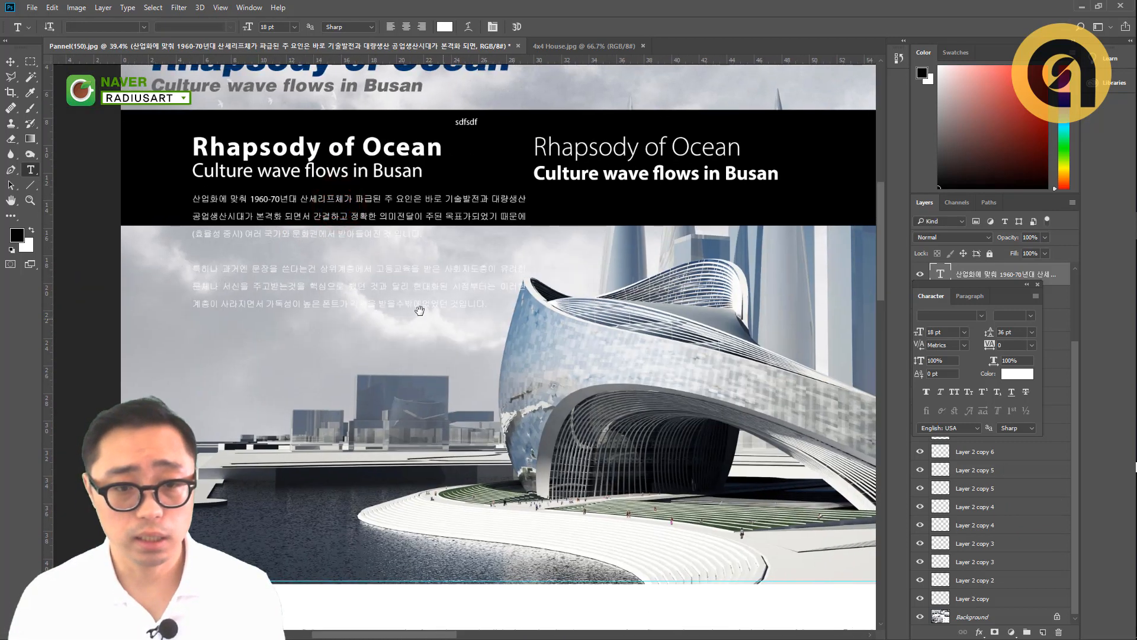
left_click_drag(408, 304, 409, 310)
scroll(331, 228, "up", 2)
key("v")
left_click(446, 216, "ctrl")
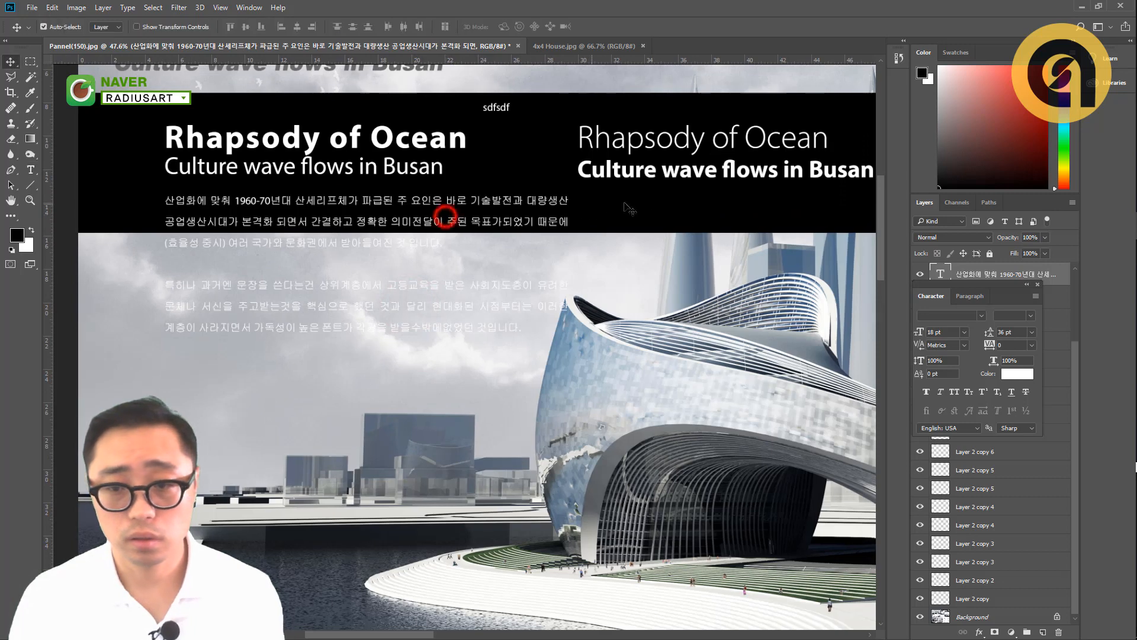
left_click(642, 214, "ctrl")
key("ctrl+t")
scroll(619, 230, "down", 3)
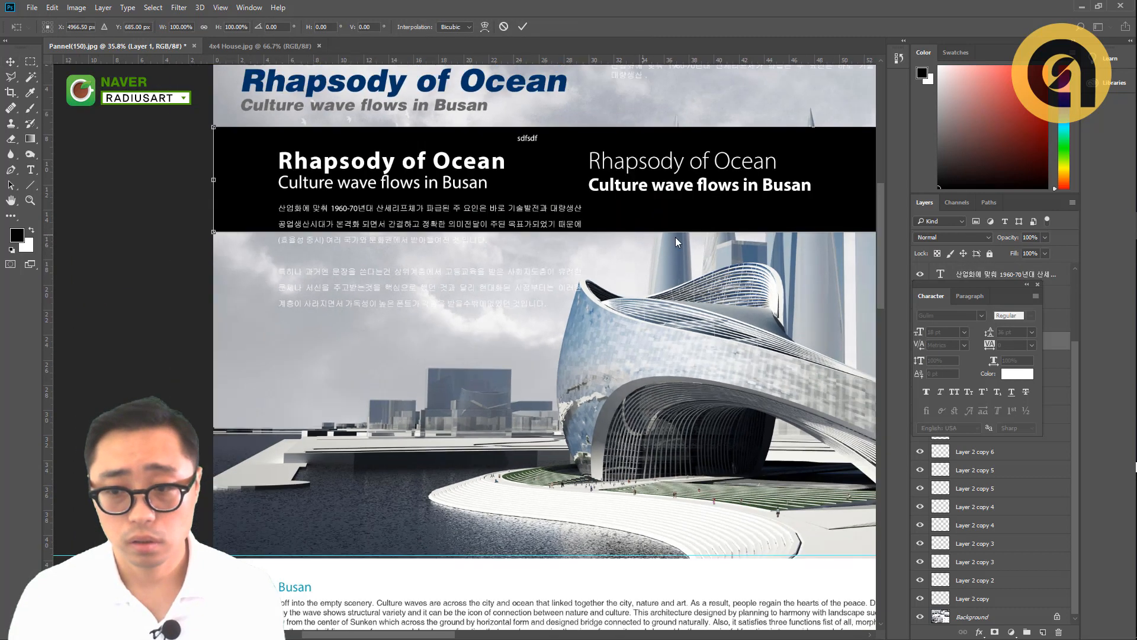
scroll(626, 237, "up", 1)
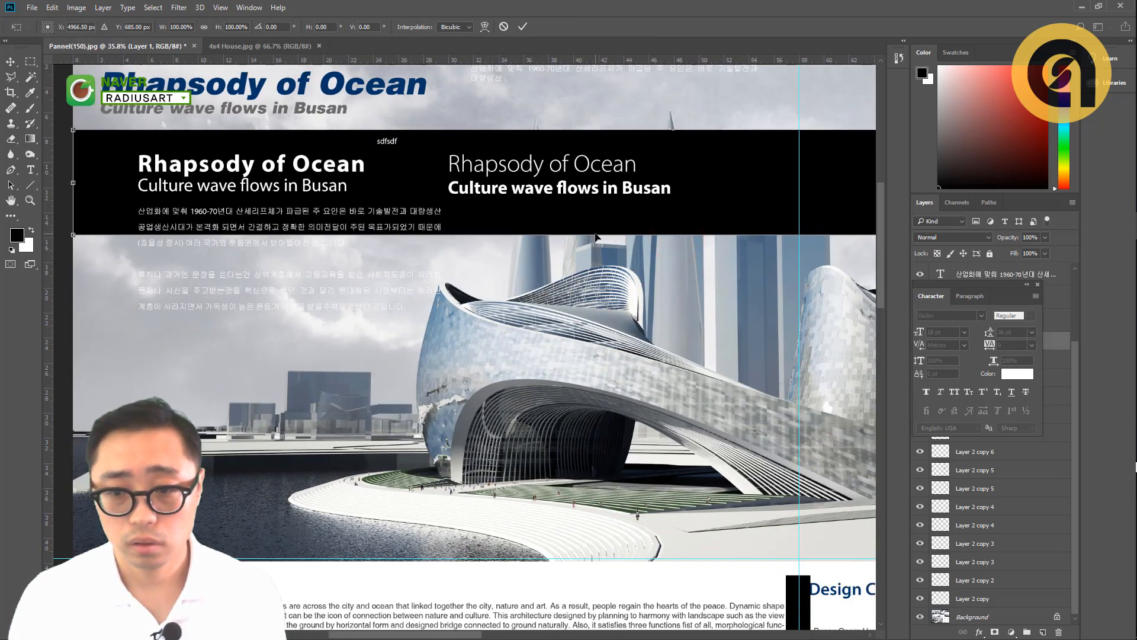
left_click_drag(594, 236, 574, 335)
key("Return")
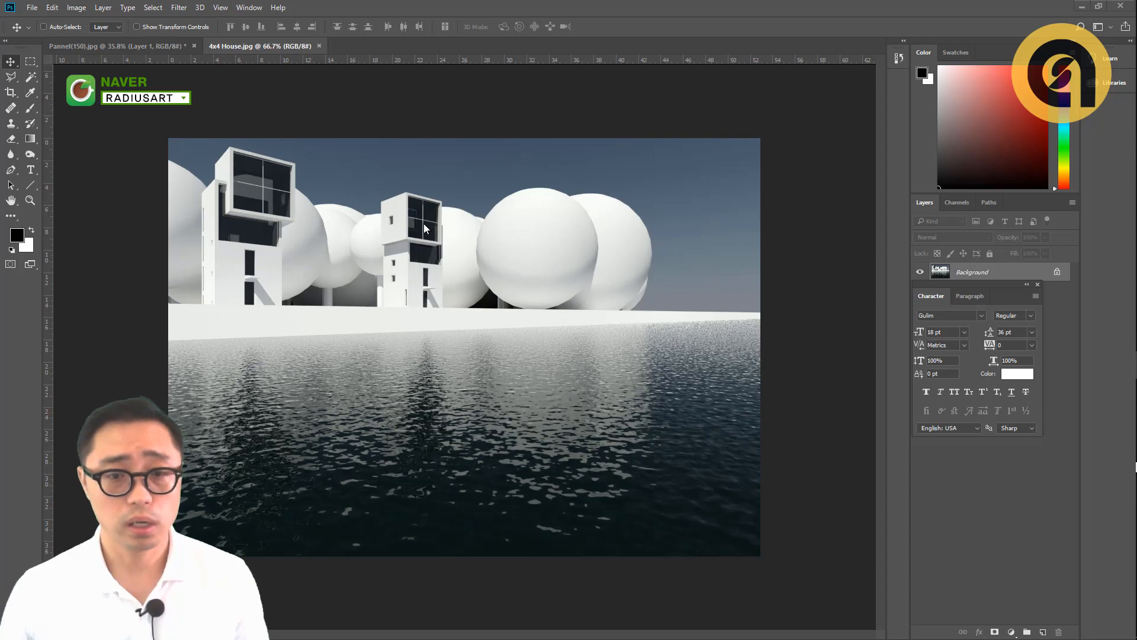
- Switch to Pinterest in the browser and examine the layouts, colors and typography of the "architecture pannel" search results
key("alt+Tab")
left_click(842, 204)
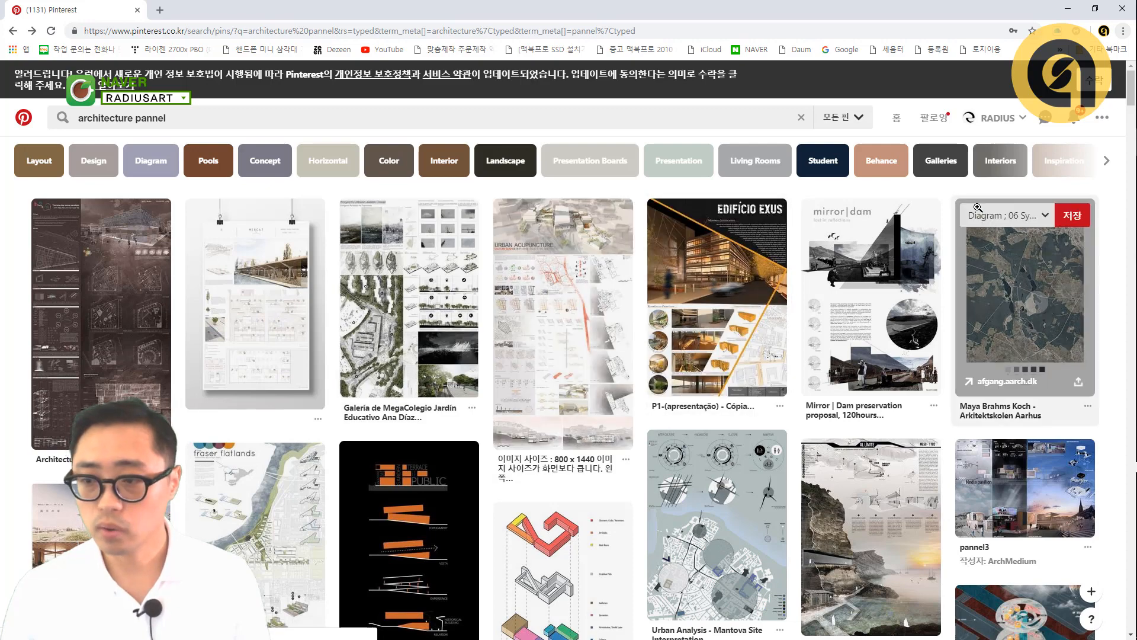
scroll(112, 298, "down", 5)
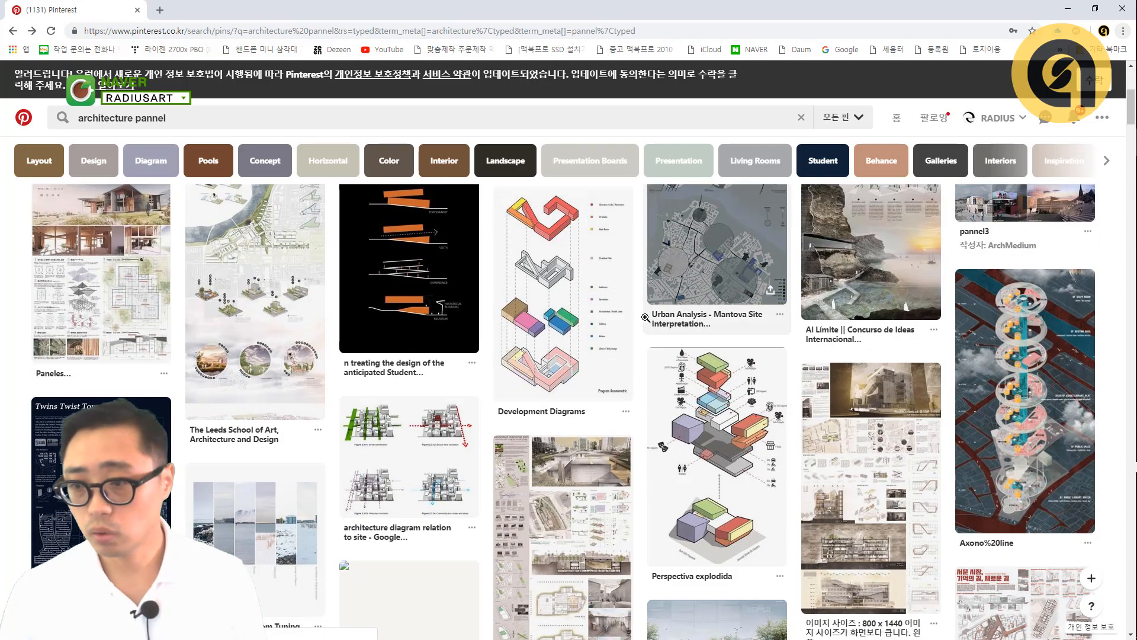
scroll(732, 341, "up", 3)
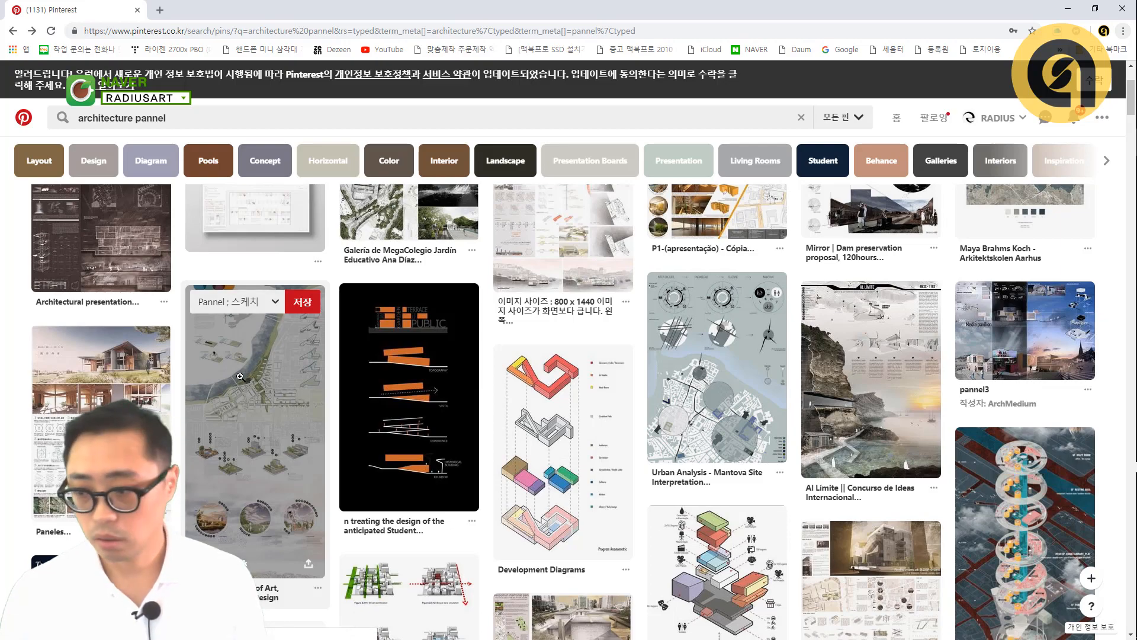
scroll(541, 277, "down", 5)
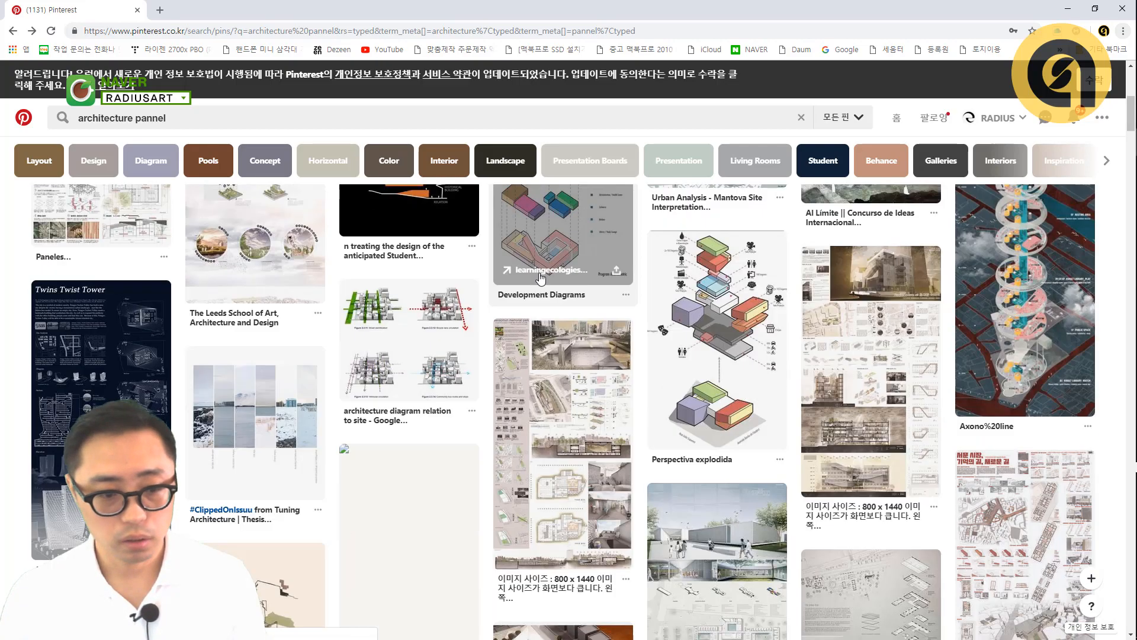
scroll(540, 278, "down", 6)
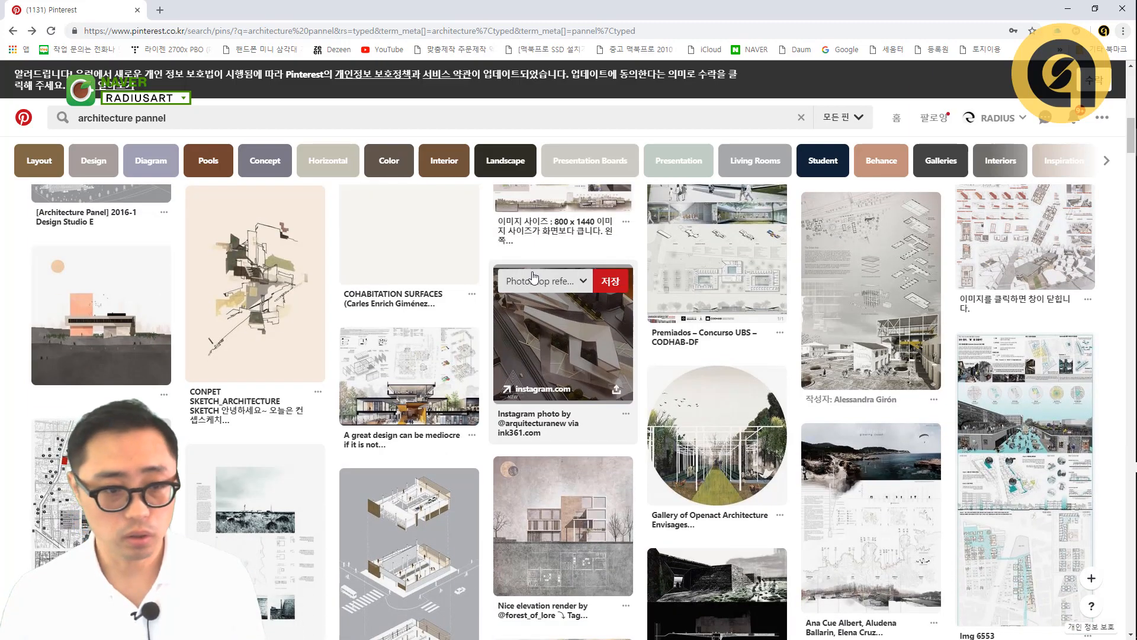
scroll(255, 226, "up", 12)
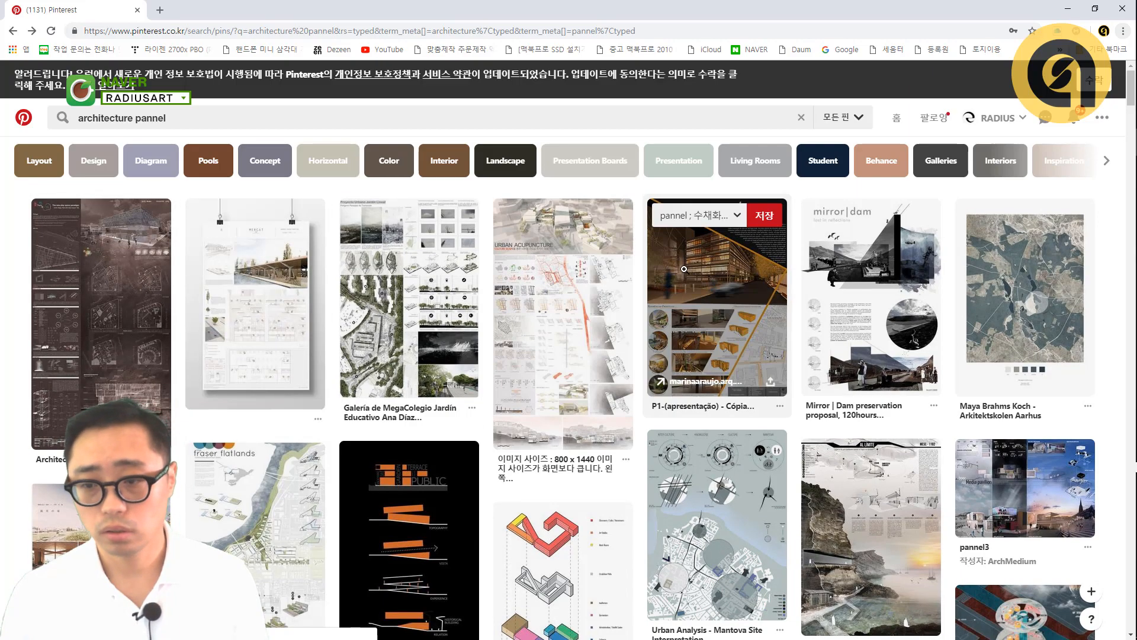
scroll(409, 260, "down", 5)
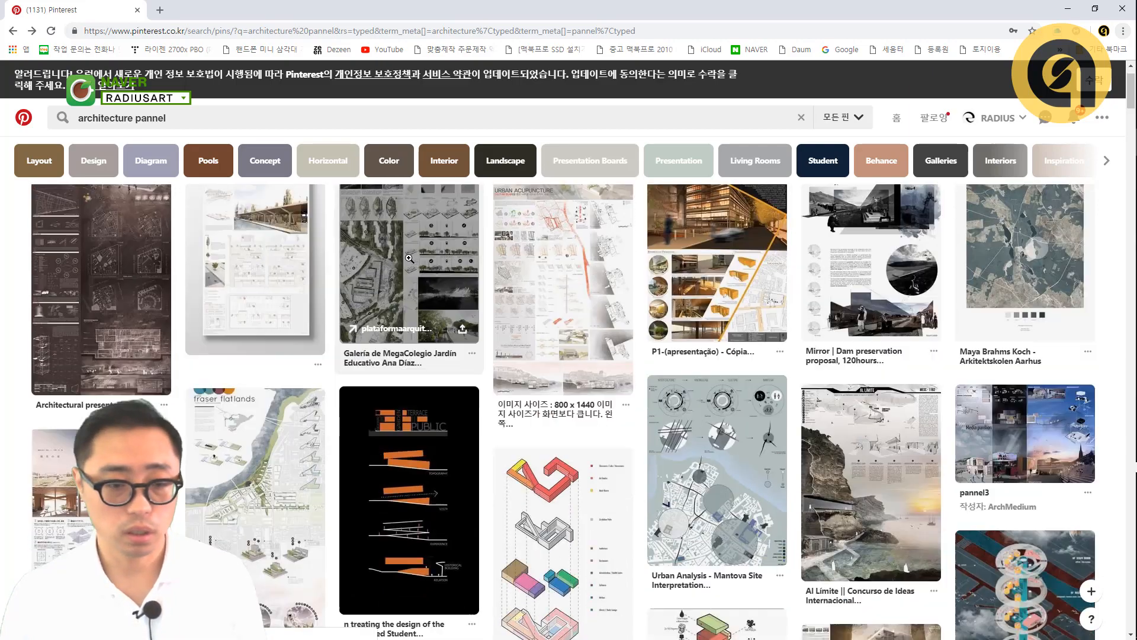
scroll(409, 260, "down", 10)
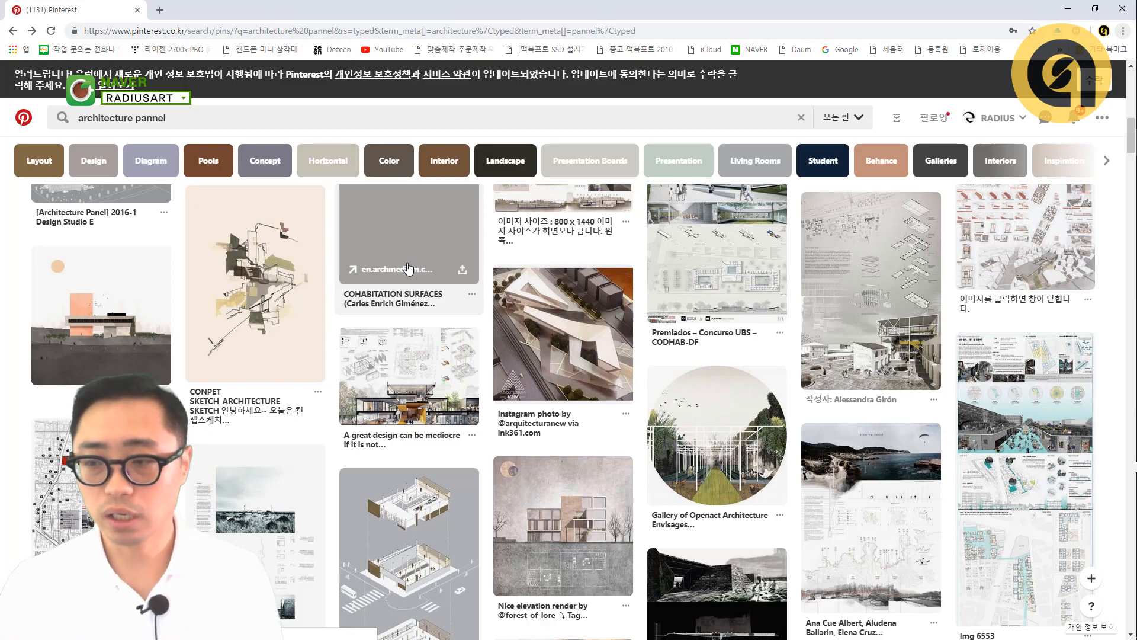
scroll(439, 269, "down", 3)
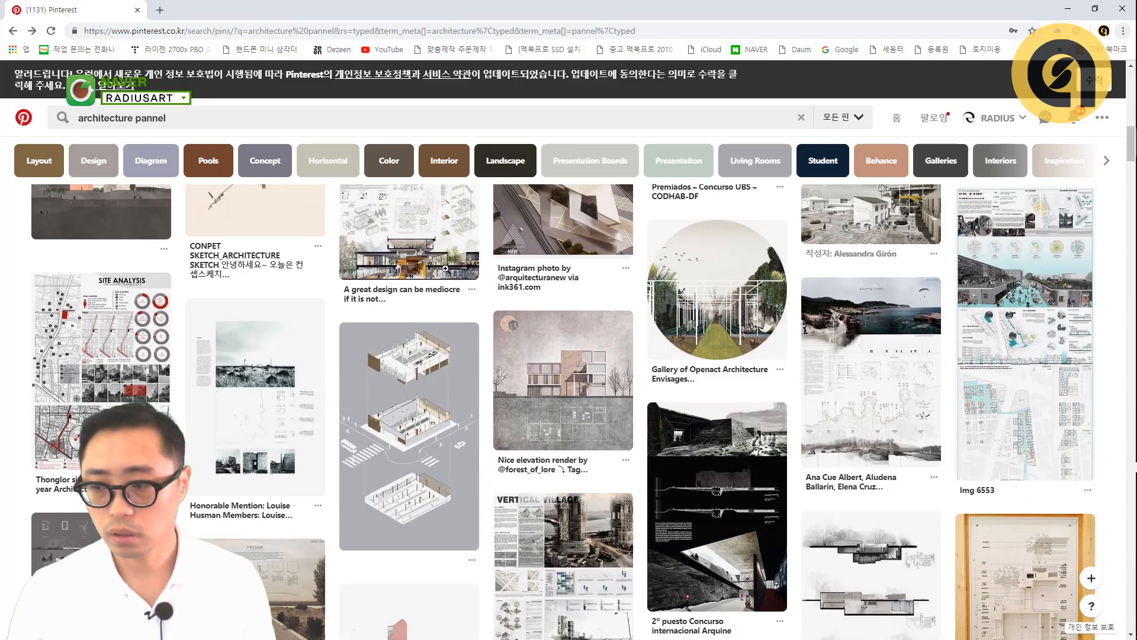
scroll(432, 266, "down", 3)
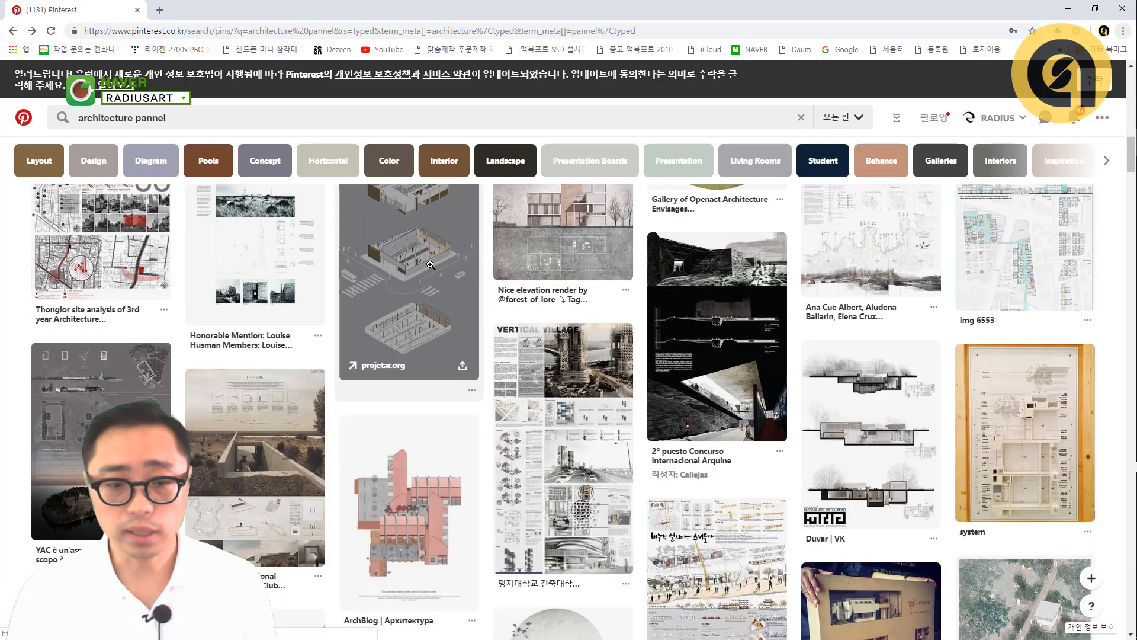
scroll(420, 267, "down", 10)
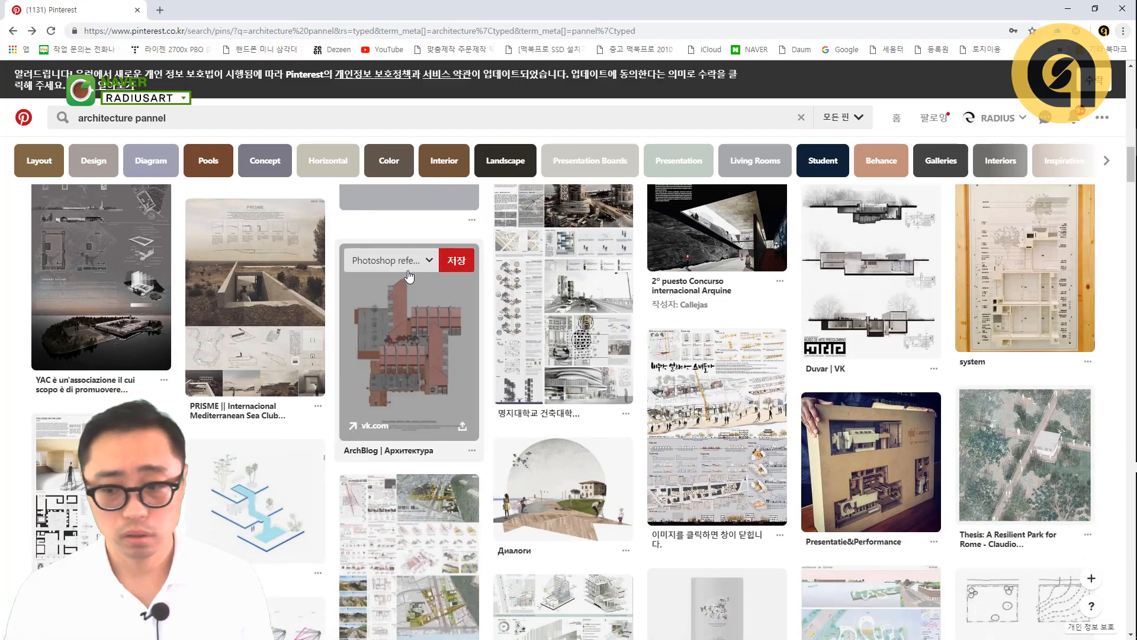
scroll(408, 269, "down", 6)
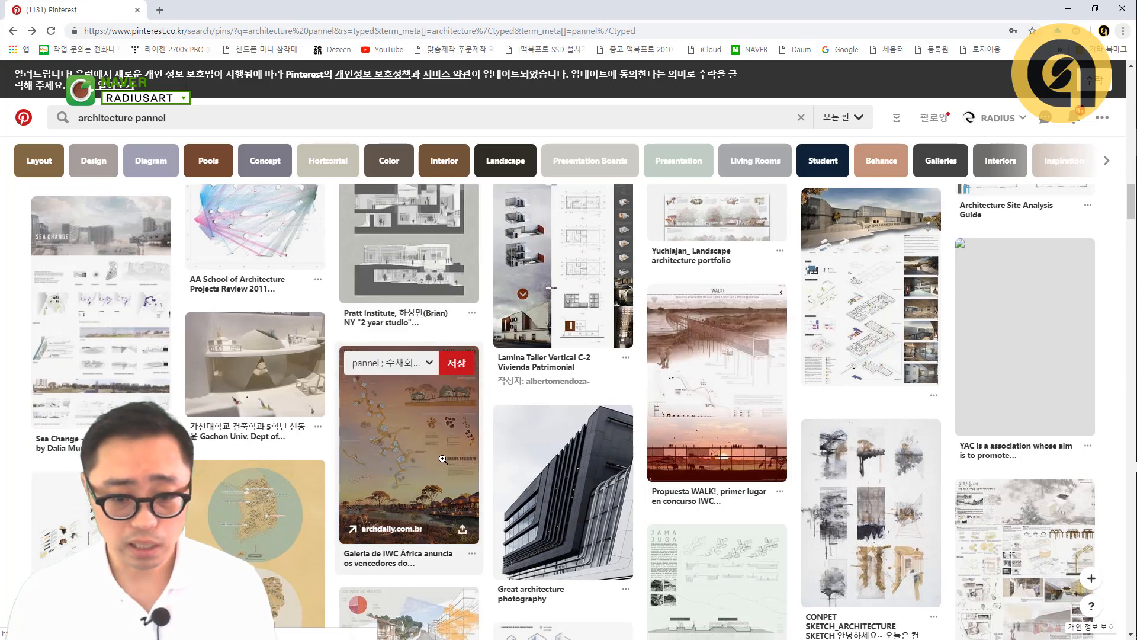
scroll(498, 316, "down", 10)
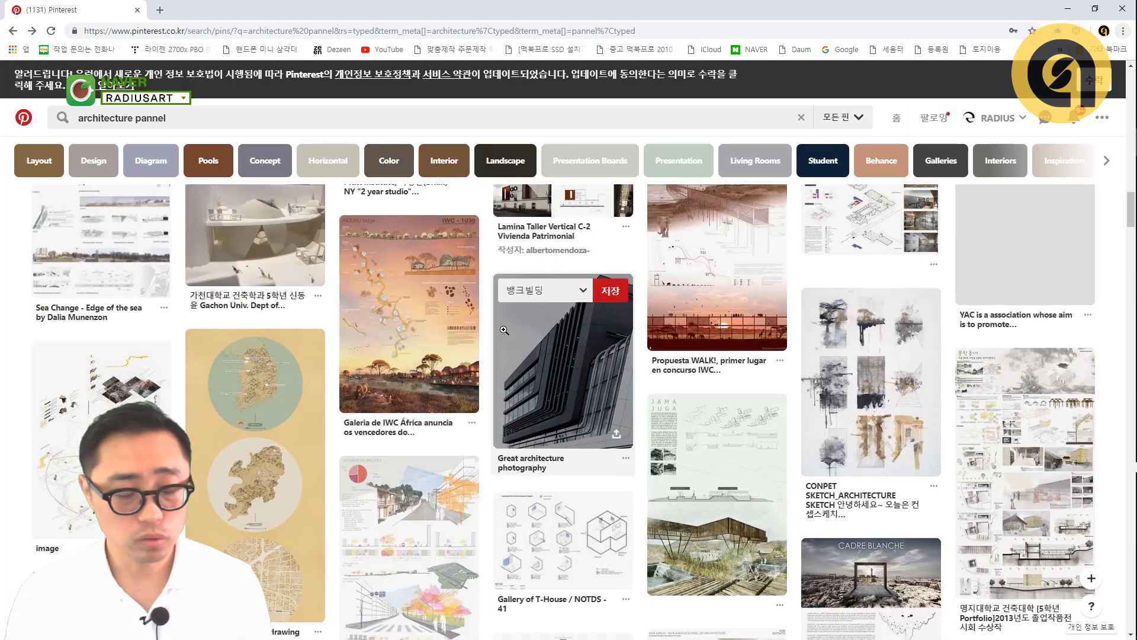
scroll(428, 347, "down", 3)
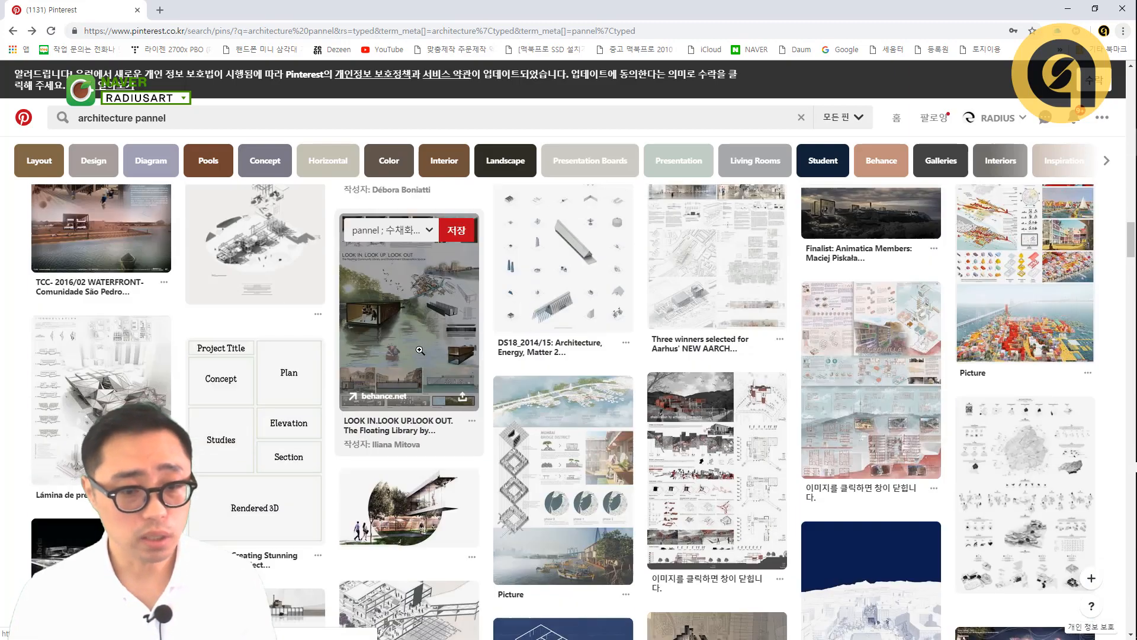
scroll(429, 347, "down", 3)
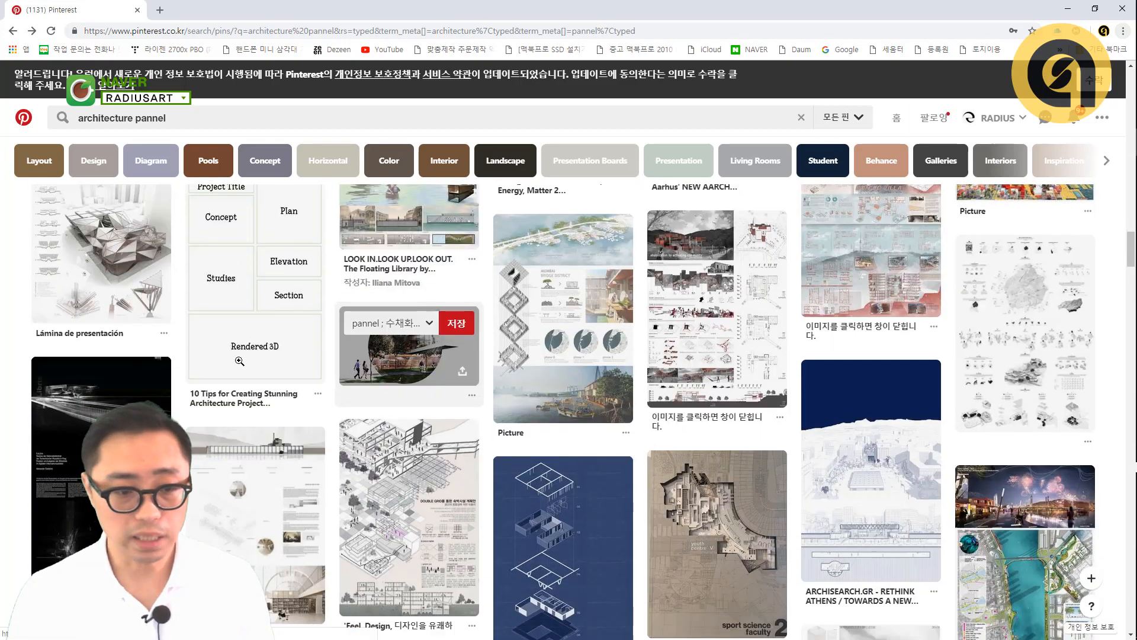
scroll(516, 291, "down", 15)
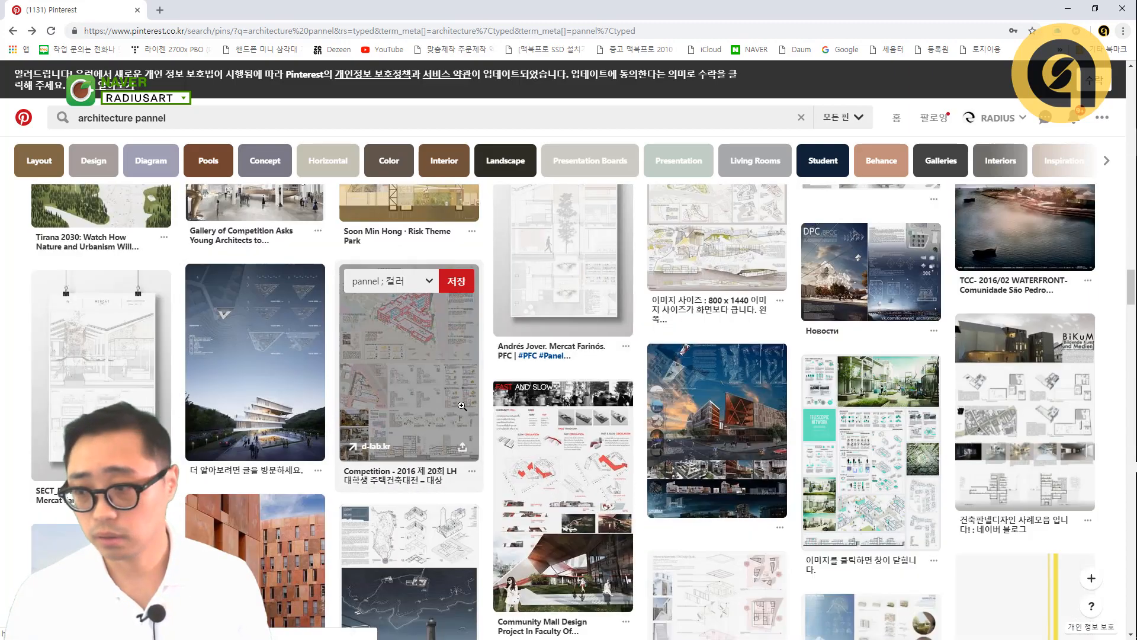
scroll(409, 409, "down", 3)
scroll(408, 409, "up", 8)
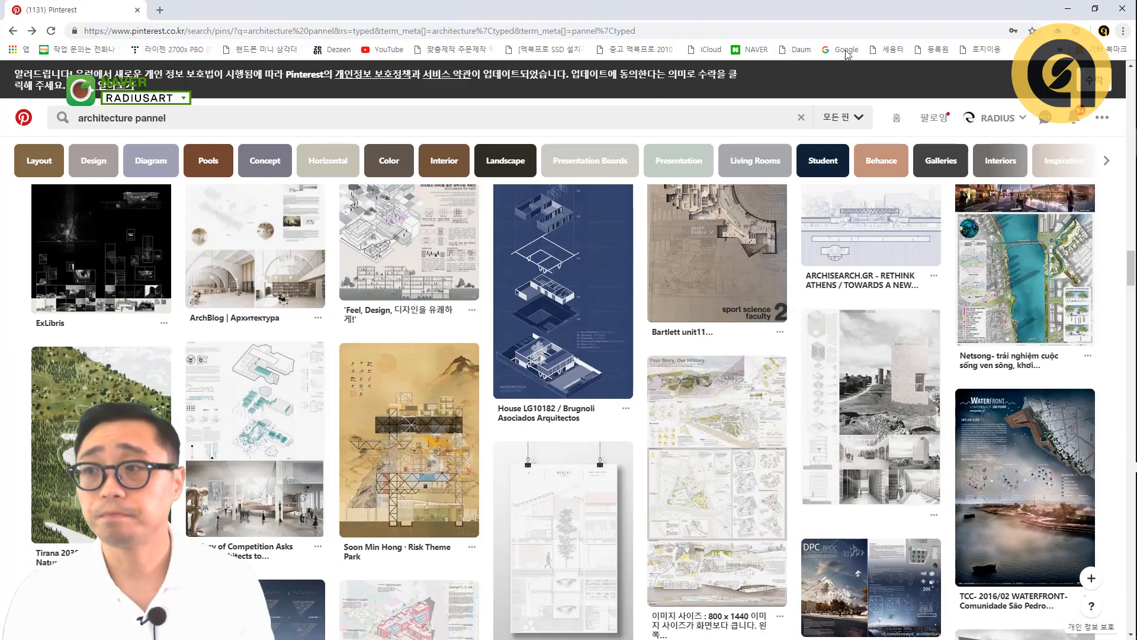
- Switch to the 4x4 House image in Photoshop and add the text "4X4 House Modeling" in the sky above the rightmost spheres
key("alt+Tab")
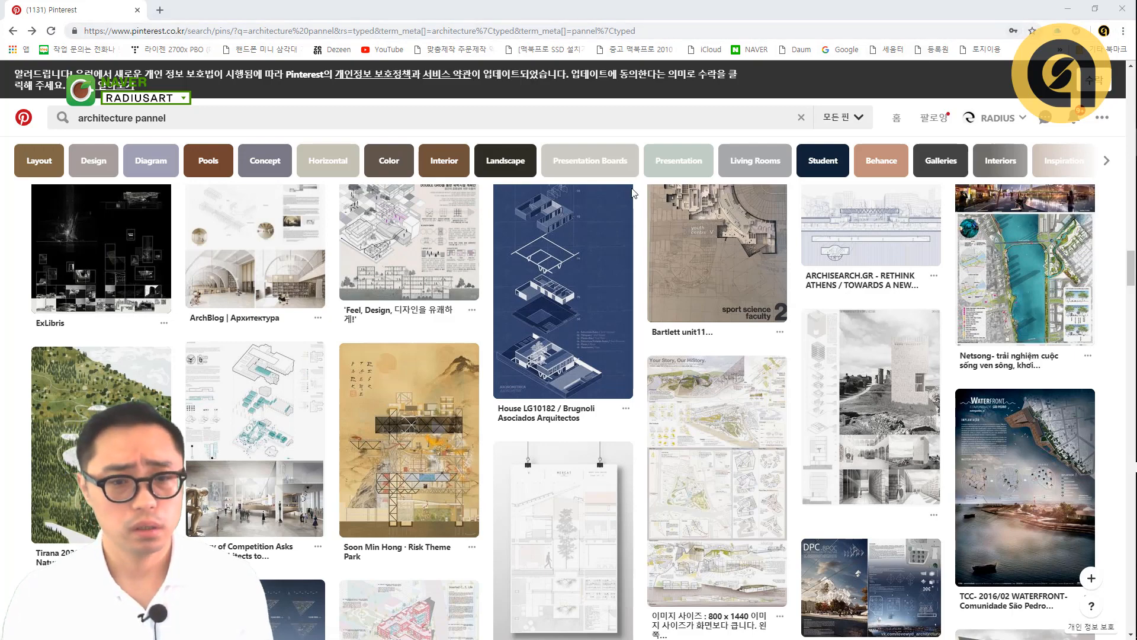
key("alt+Tab")
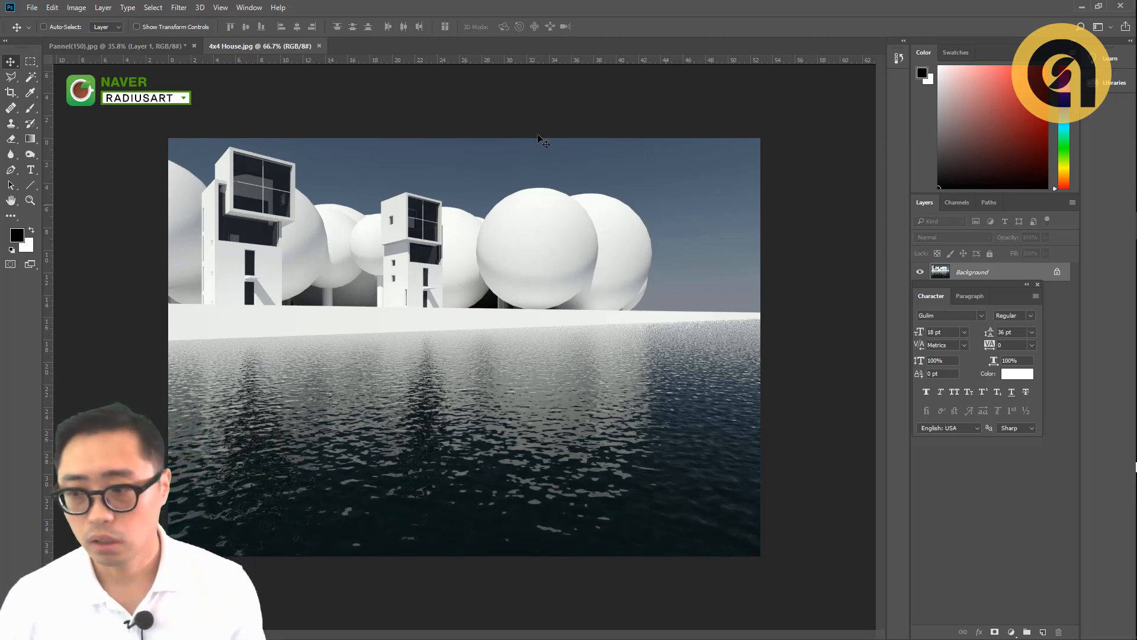
left_click(439, 220)
left_click(495, 260)
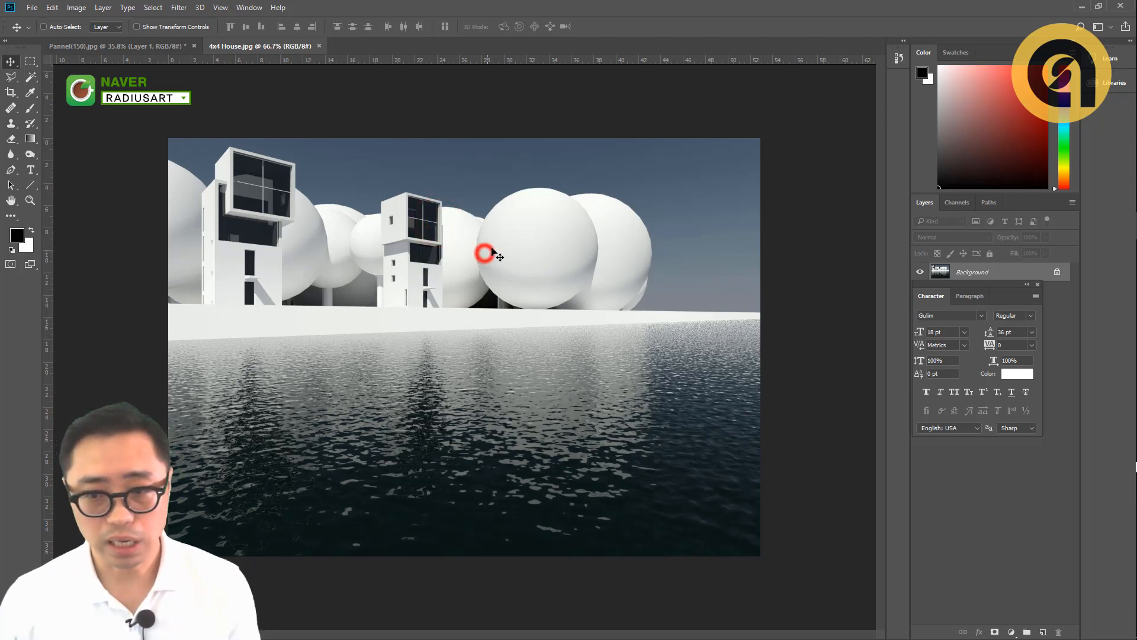
key("t")
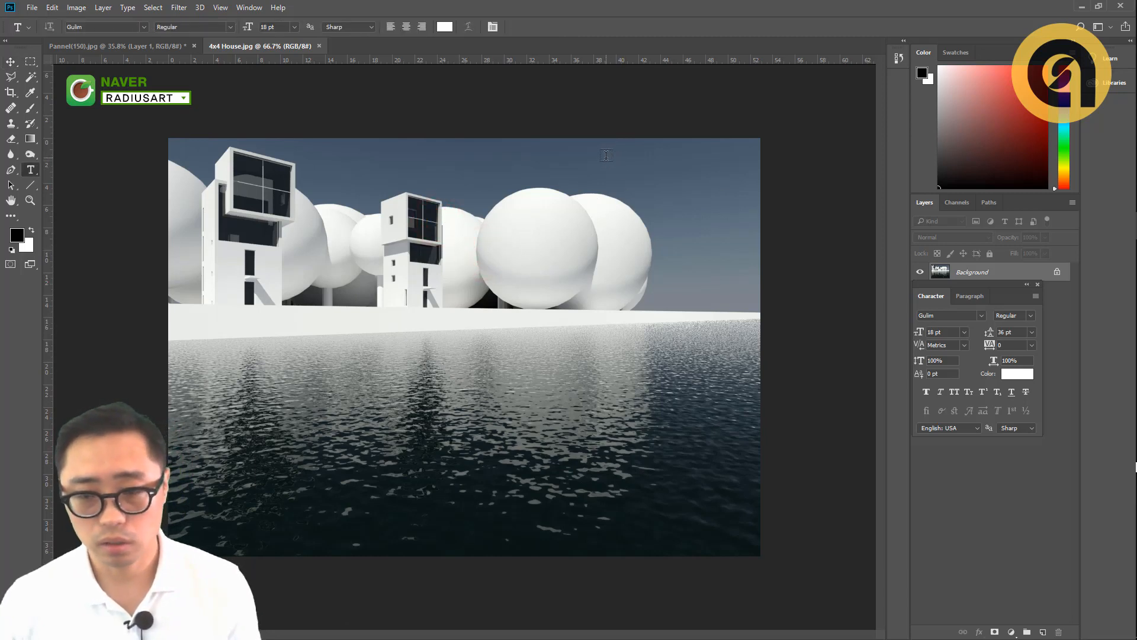
left_click(605, 155)
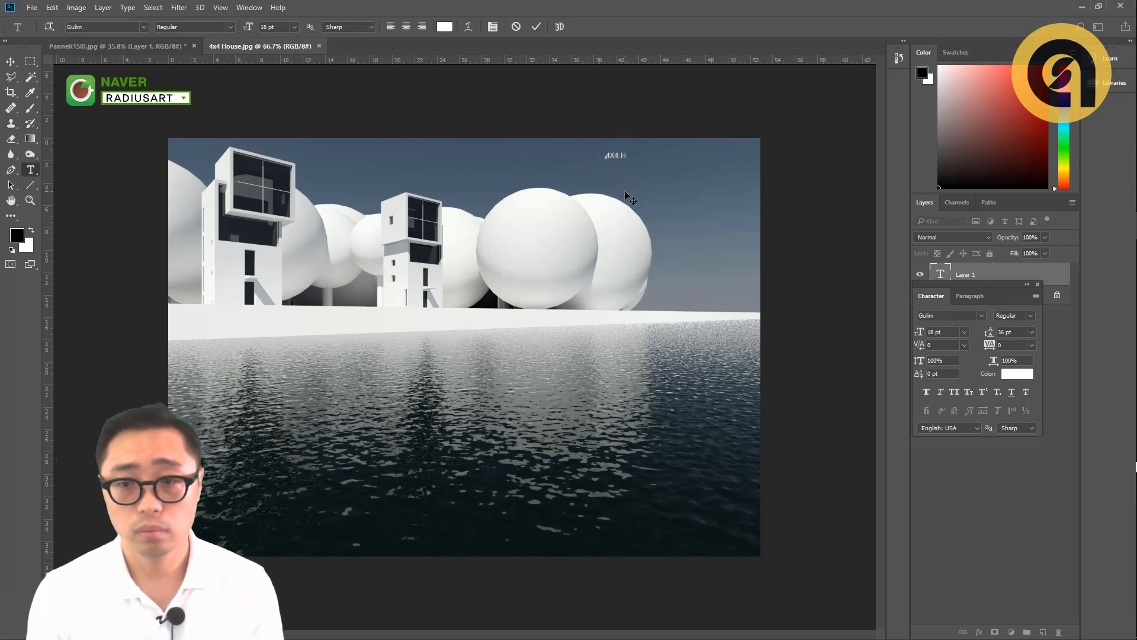
type("4X4 House mo")
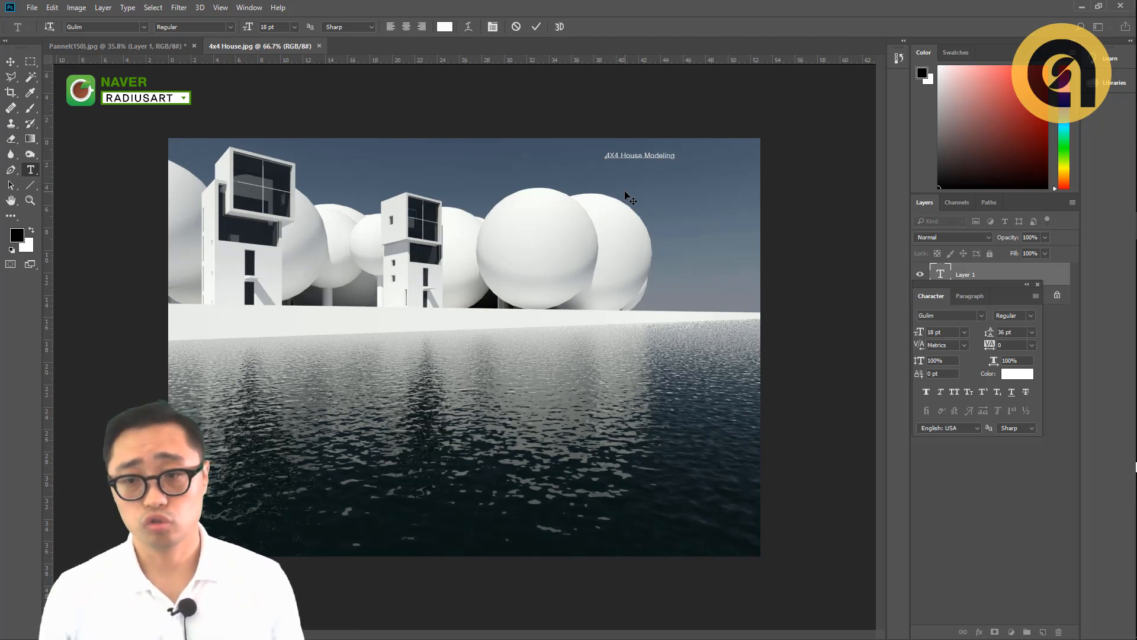
- Enlarge the "4X4 House Modeling" title to 45 pt and move it so it fits inside the image's upper-right corner
key("ctrl+a")
key("ctrl+shift+period")
key("ctrl+shift+period")
key("ctrl+shift+period")
key("ctrl+shift+period")
key("ctrl+shift+period")
key("ctrl+shift+period")
key("ctrl+shift+period")
key("ctrl+shift+period")
key("ctrl+shift+period")
key("ctrl+shift+period")
key("ctrl+shift+period")
key("ctrl+shift+period")
key("ctrl+shift+period")
key("ctrl+shift+period")
key("ctrl+shift+period")
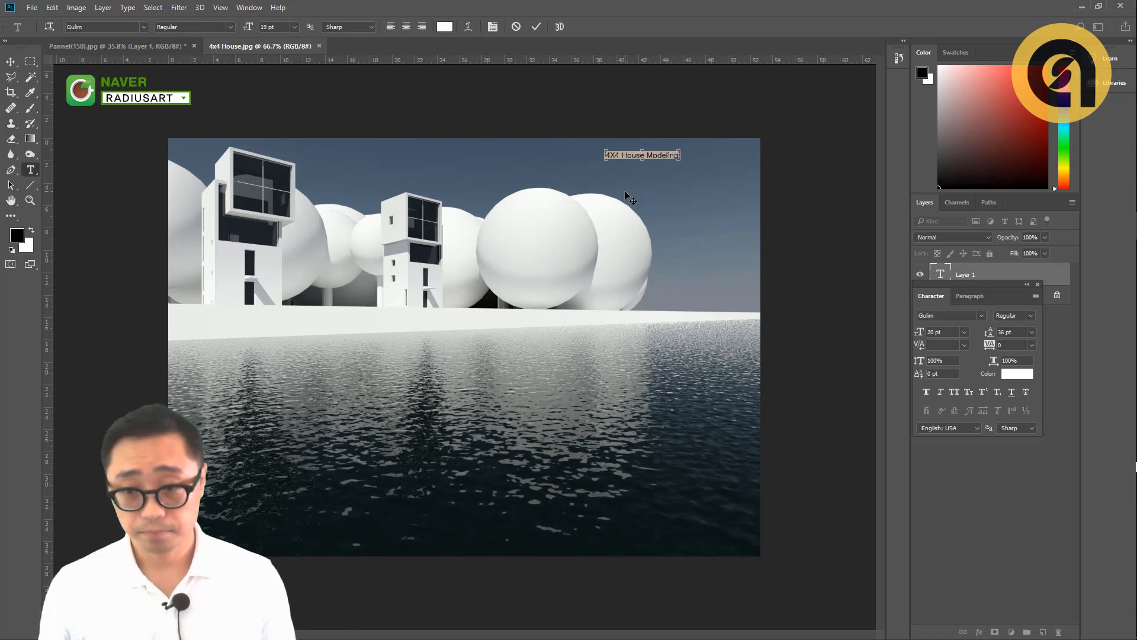
key("ctrl+shift+period")
key("ctrl+shift+period")
key("ctrl+shift+period")
key("ctrl+shift+period")
key("ctrl+shift+period")
key("ctrl+shift+period")
key("ctrl+shift+period")
key("ctrl+shift+period")
key("ctrl+shift+period")
key("ctrl+shift+period")
key("ctrl+shift+period")
key("ctrl+shift+period")
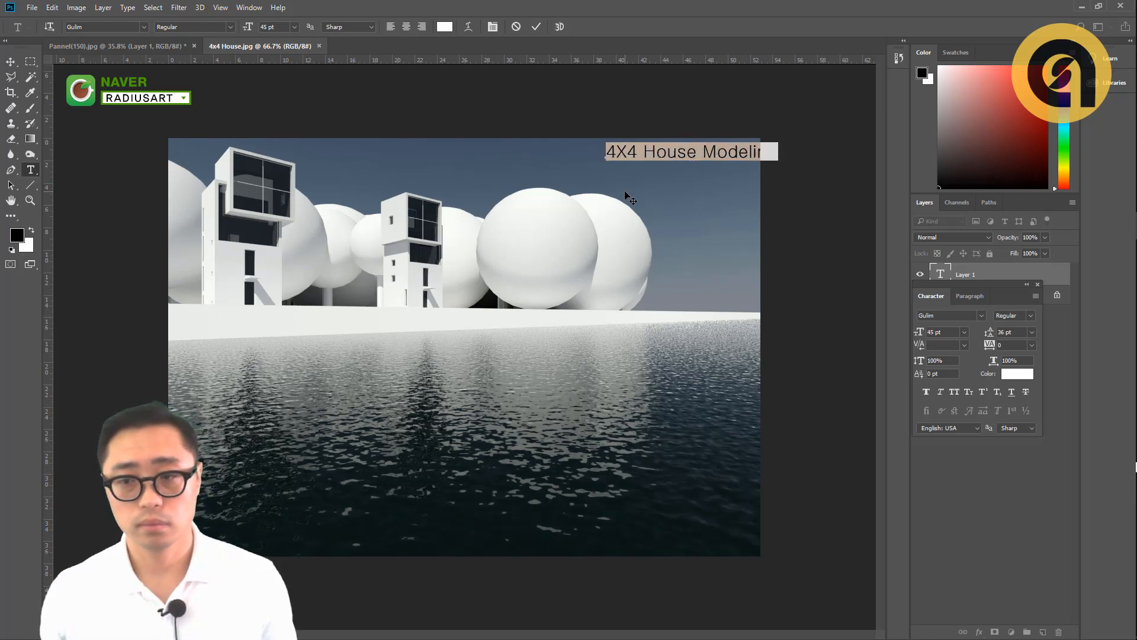
key("ctrl+Return")
left_click(10, 61)
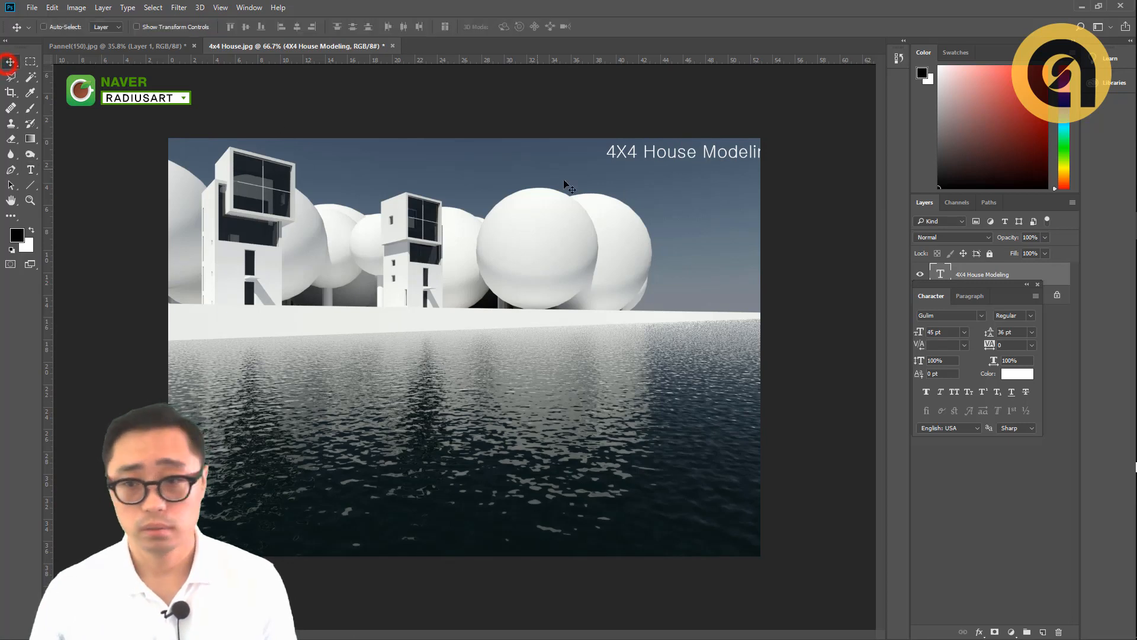
left_click_drag(576, 191, 543, 199)
- Select the whole title text and set its color to dark navy, hex 000033
key("t")
triple_click(610, 157)
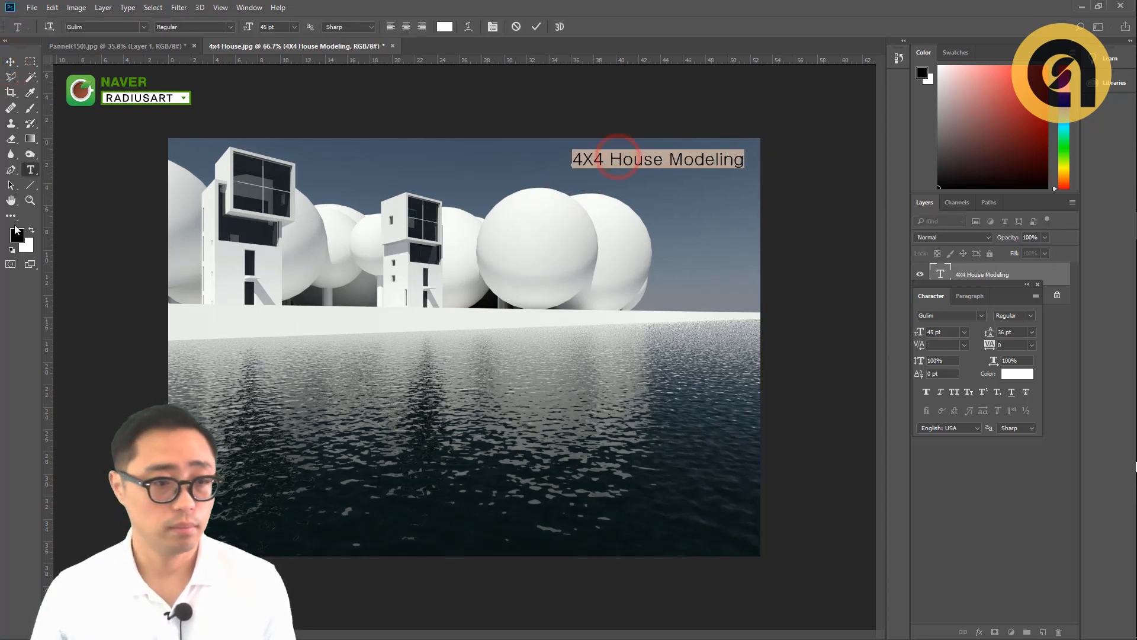
left_click(17, 235)
left_click(872, 270)
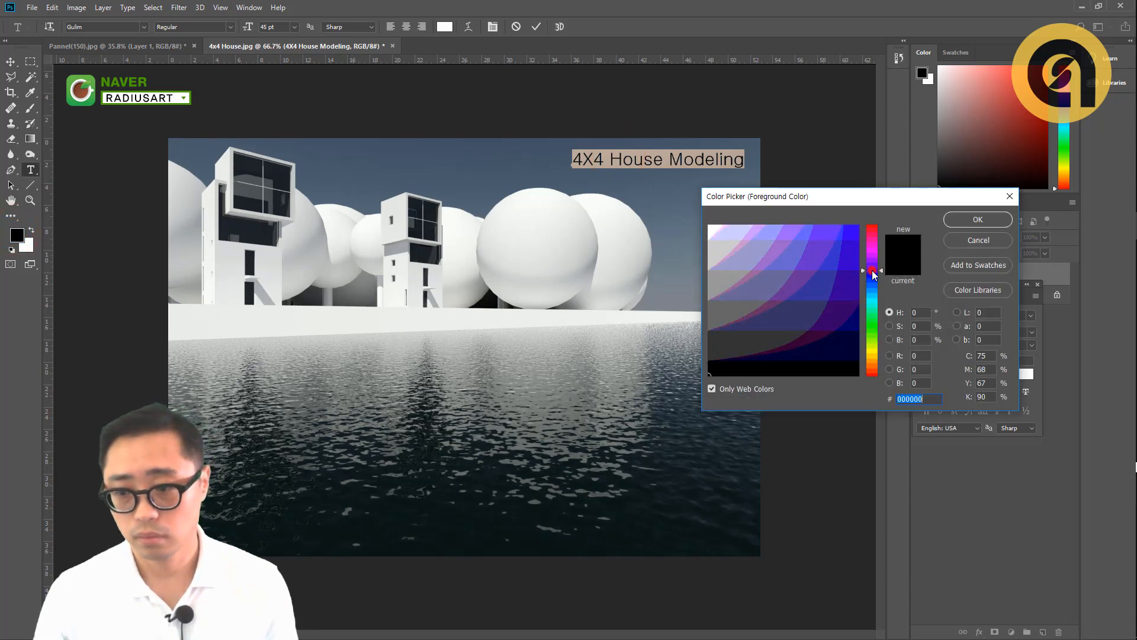
left_click_drag(810, 307, 835, 359)
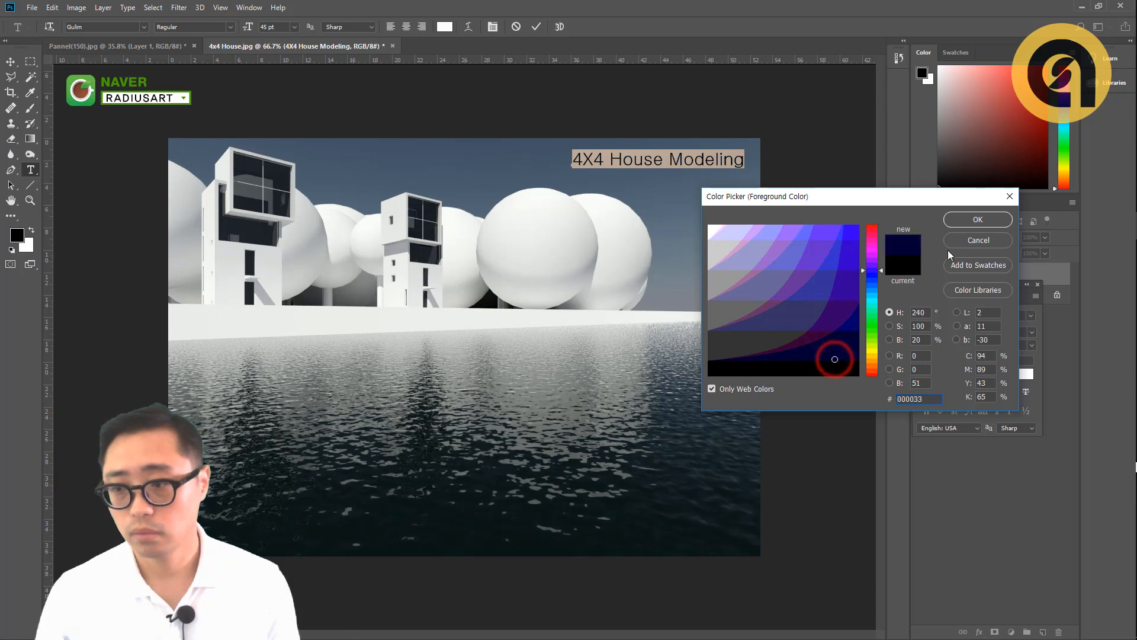
left_click(968, 222)
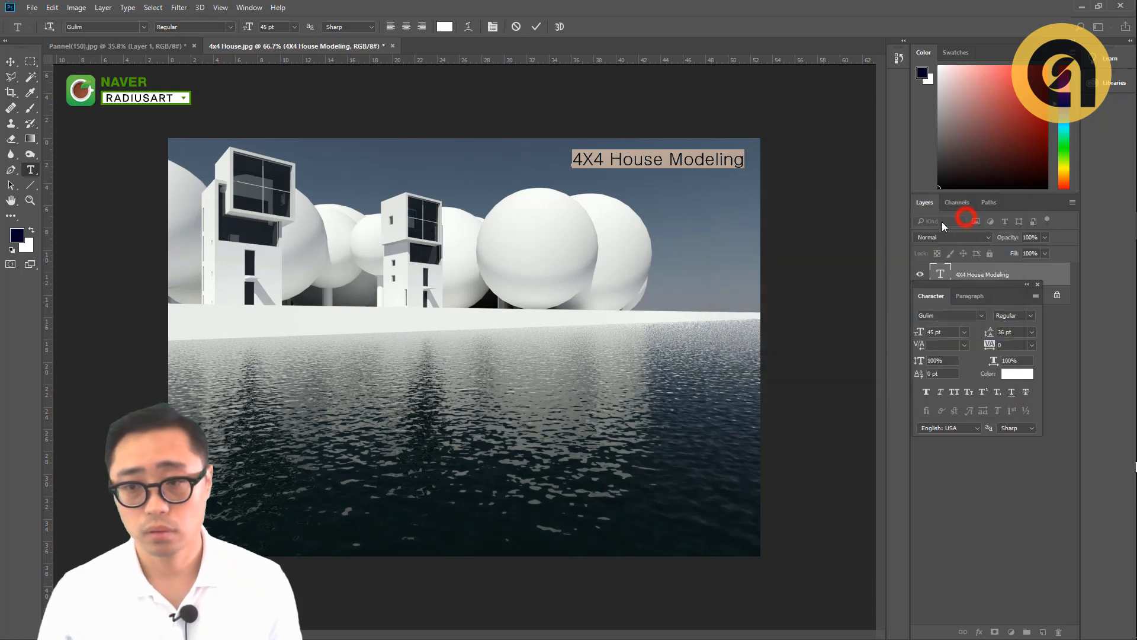
- Browse the font previews on the selected title and set its font to Helvetica65-Medium
left_click(143, 27)
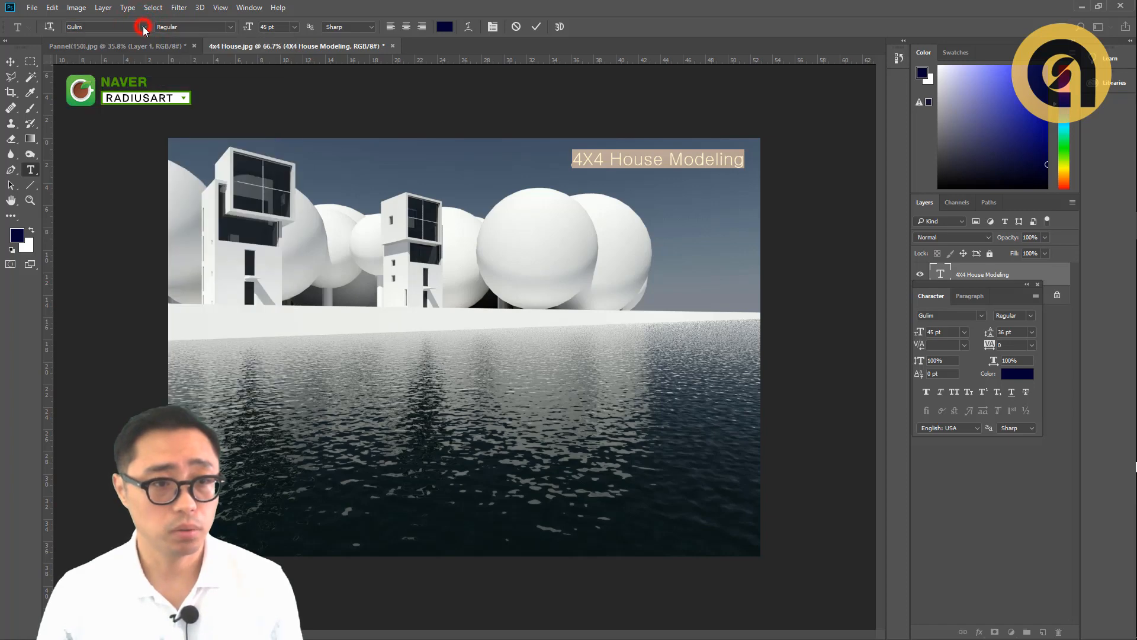
left_click(143, 26)
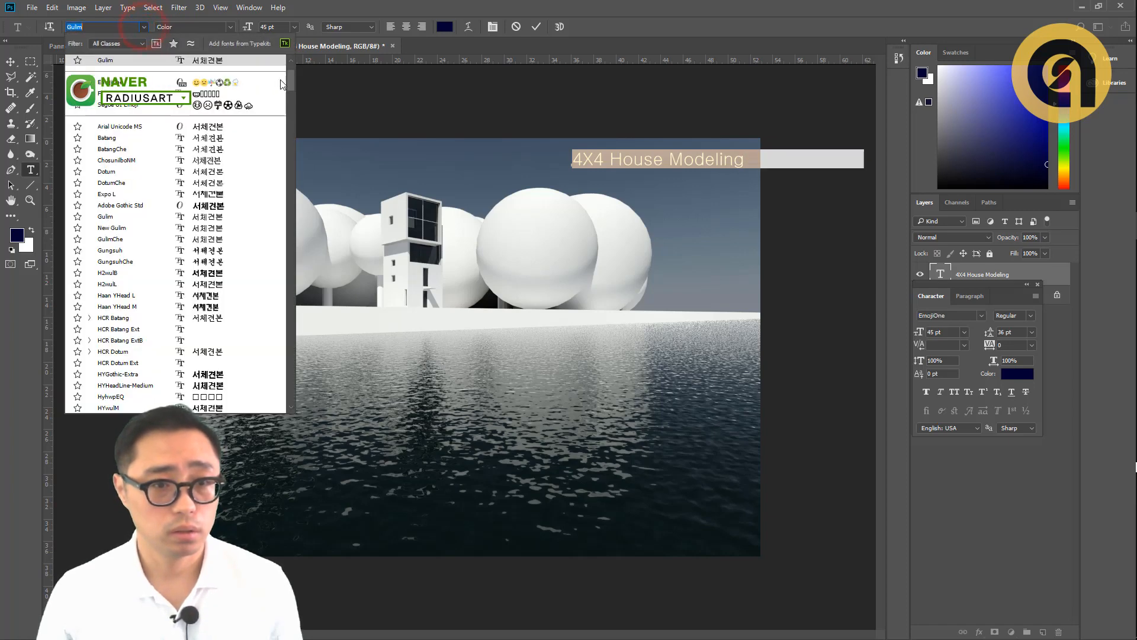
left_click_drag(289, 80, 288, 198)
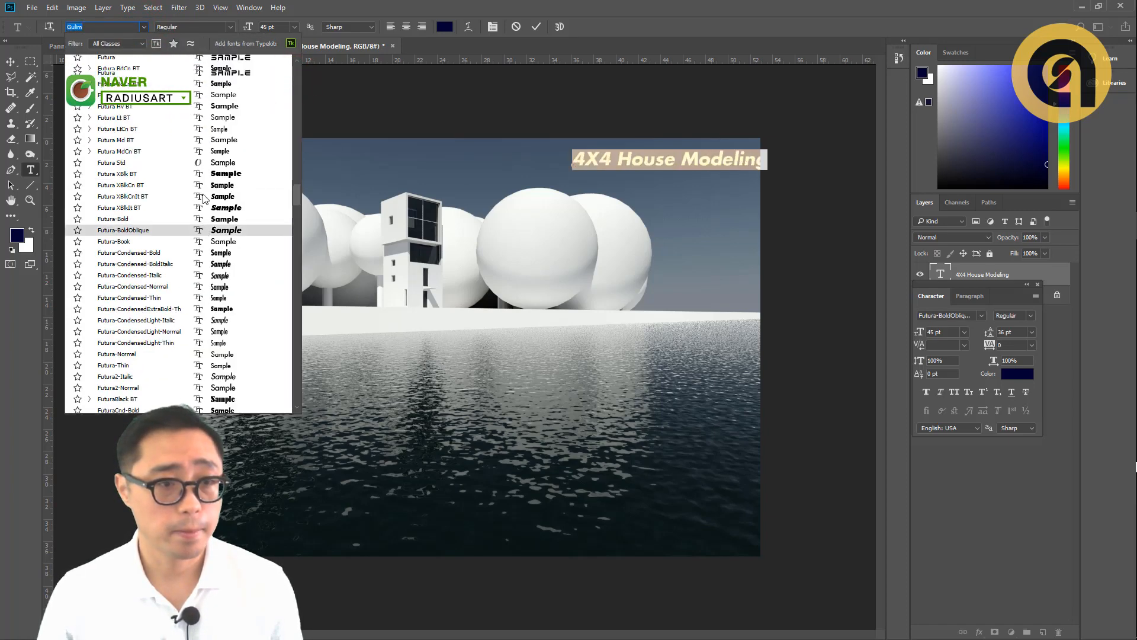
scroll(203, 198, "up", 1)
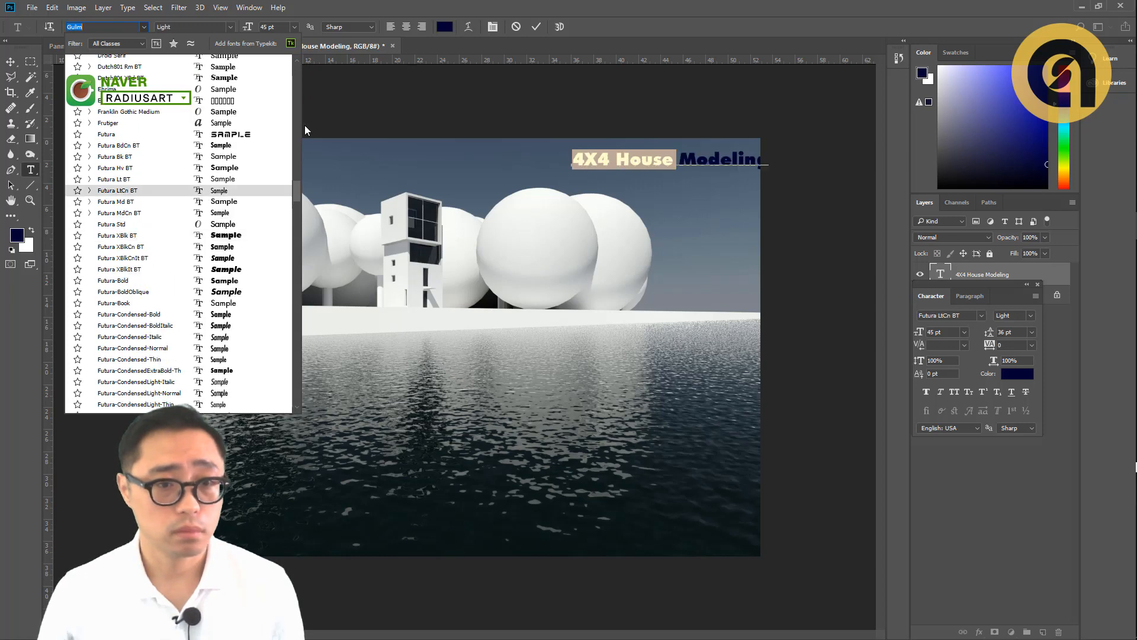
left_click_drag(297, 190, 283, 159)
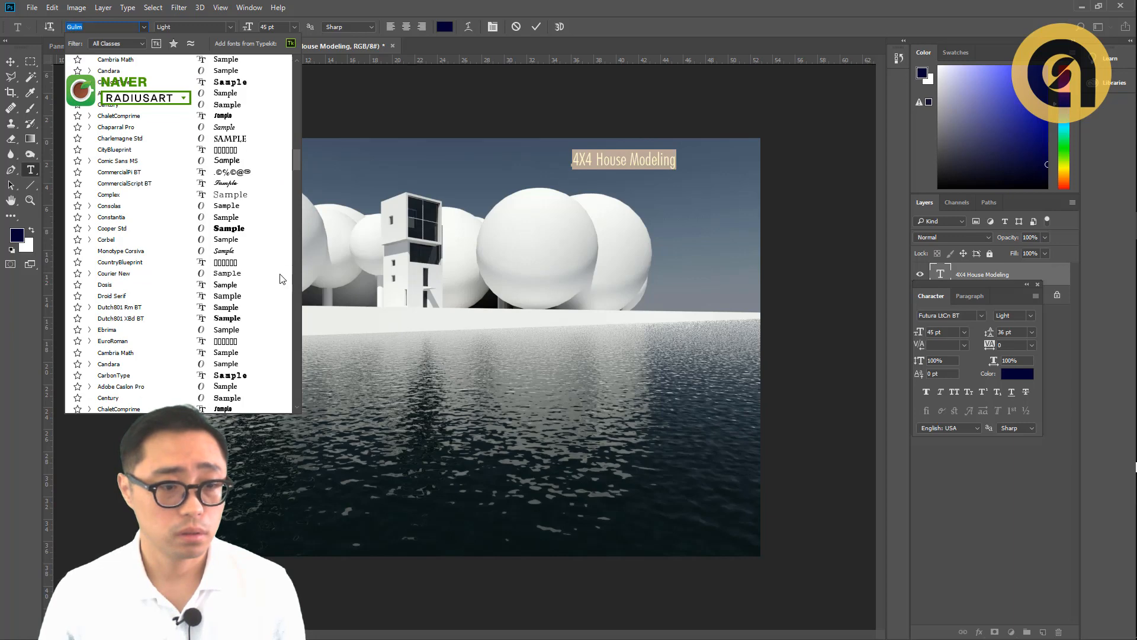
scroll(159, 233, "down", 15)
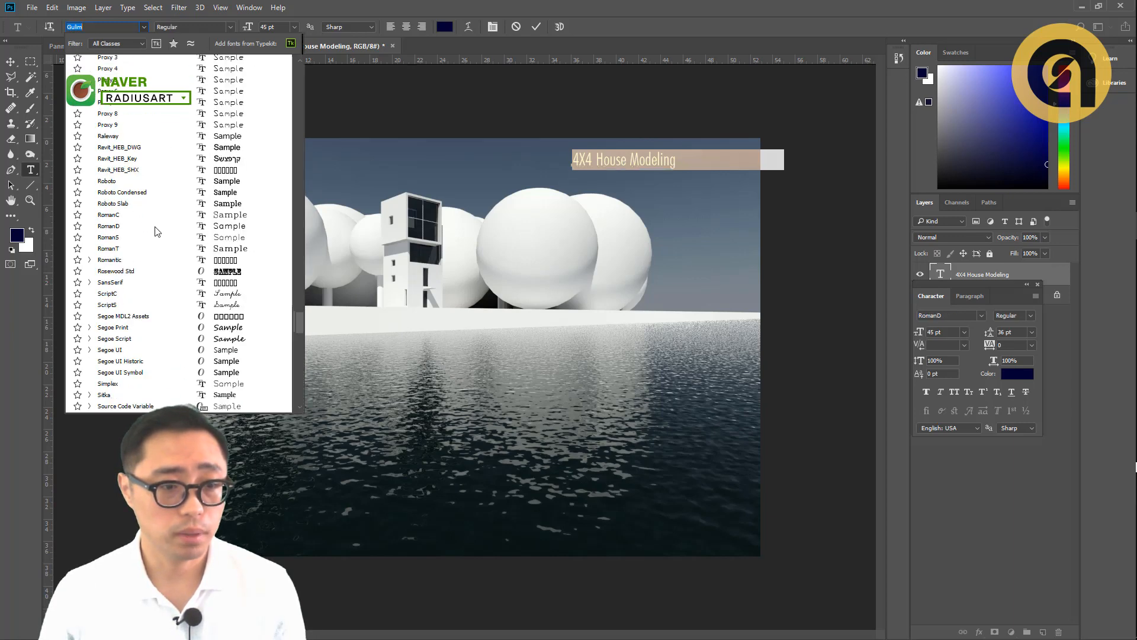
scroll(159, 234, "up", 8)
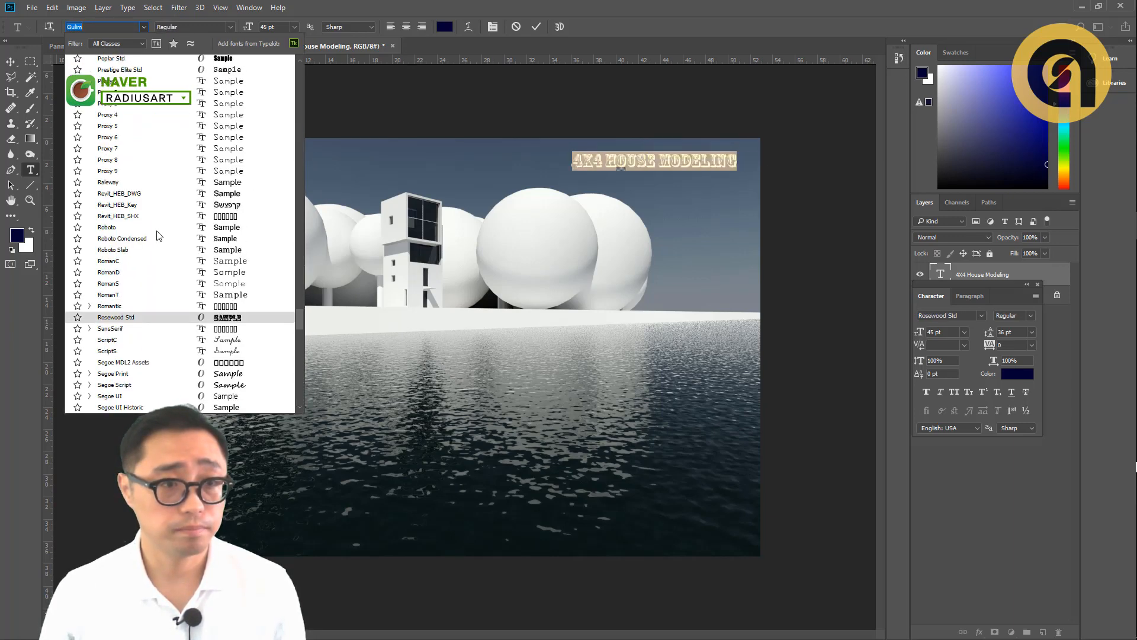
scroll(159, 221, "up", 6)
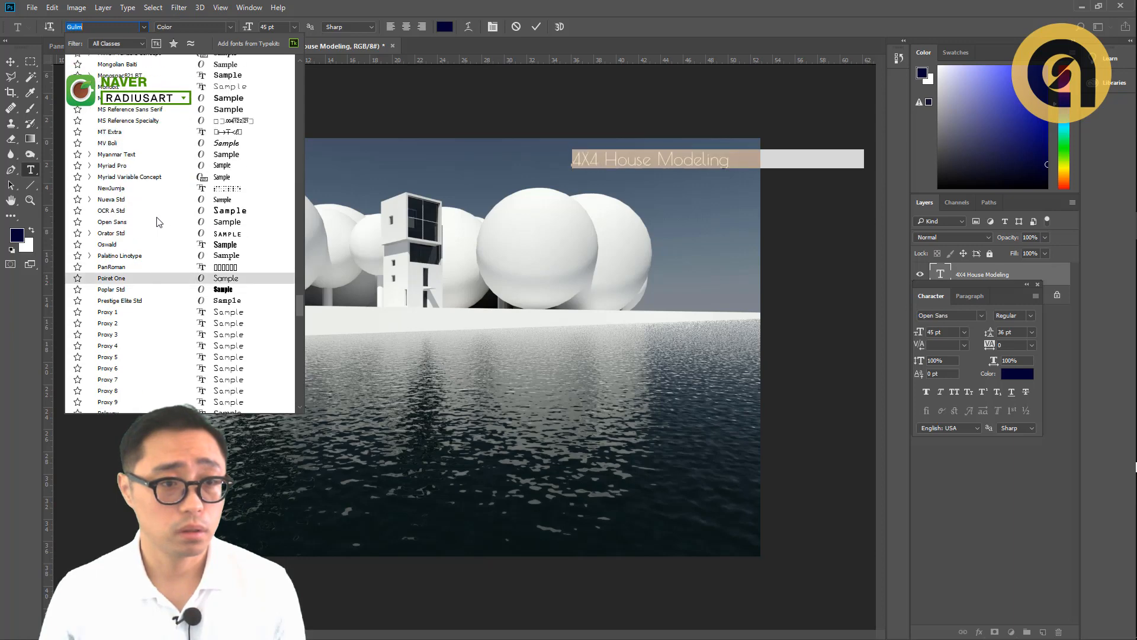
scroll(159, 223, "up", 7)
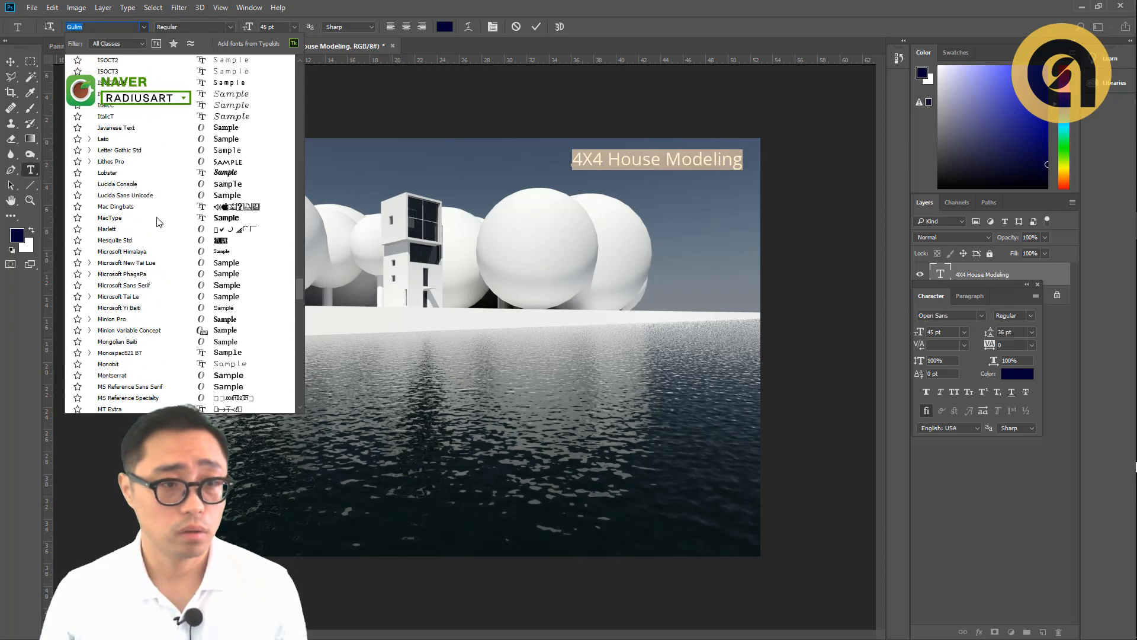
scroll(163, 225, "up", 6)
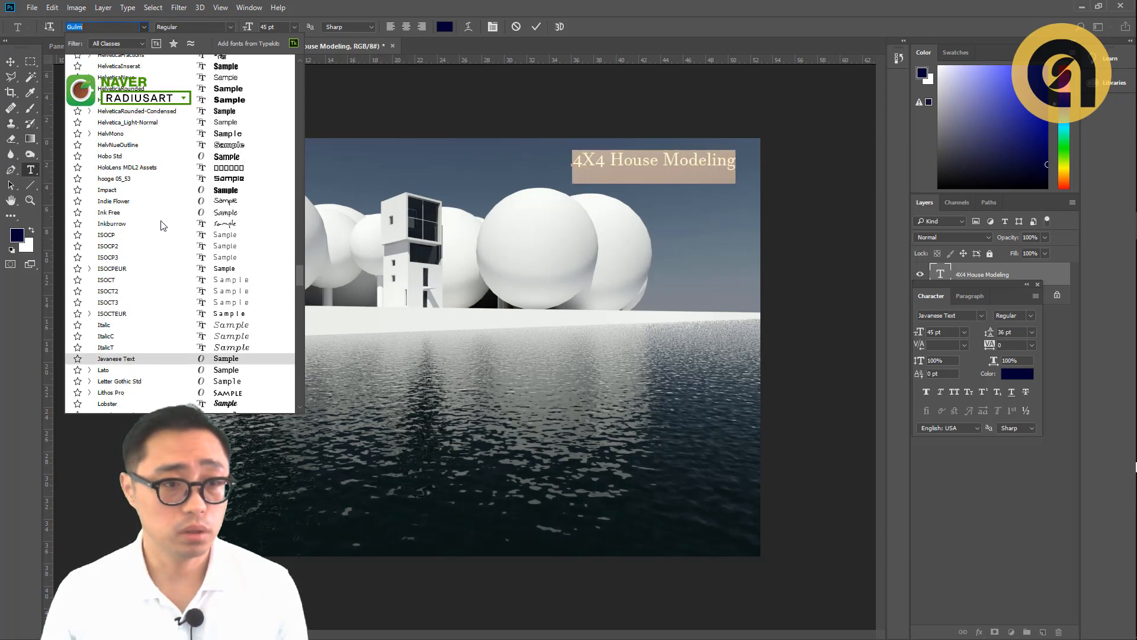
scroll(165, 225, "up", 3)
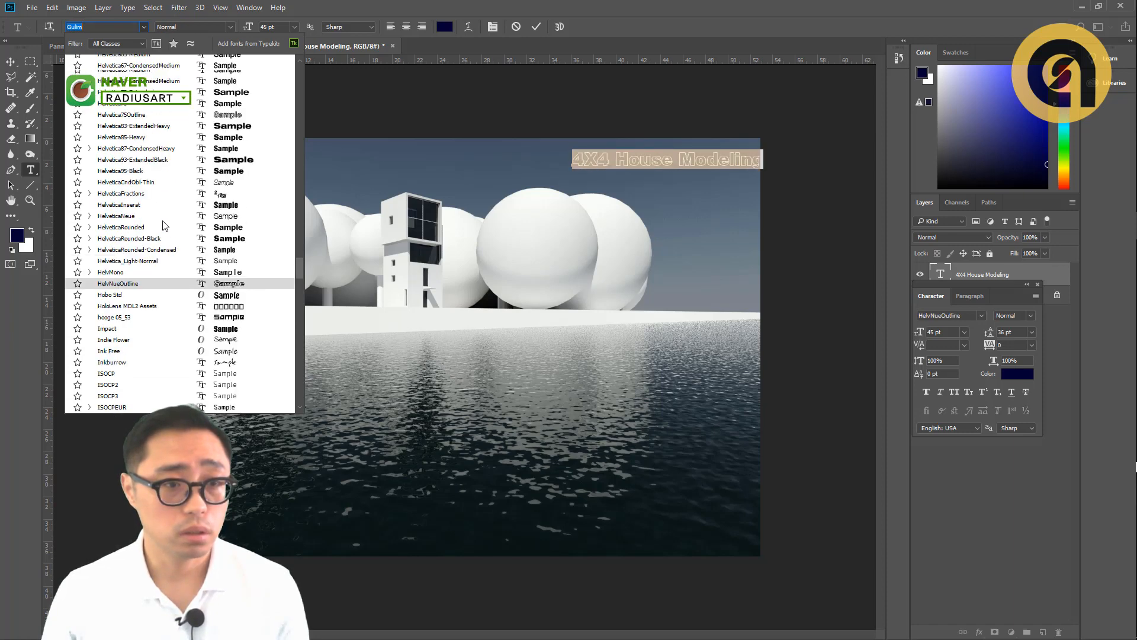
scroll(165, 225, "up", 1)
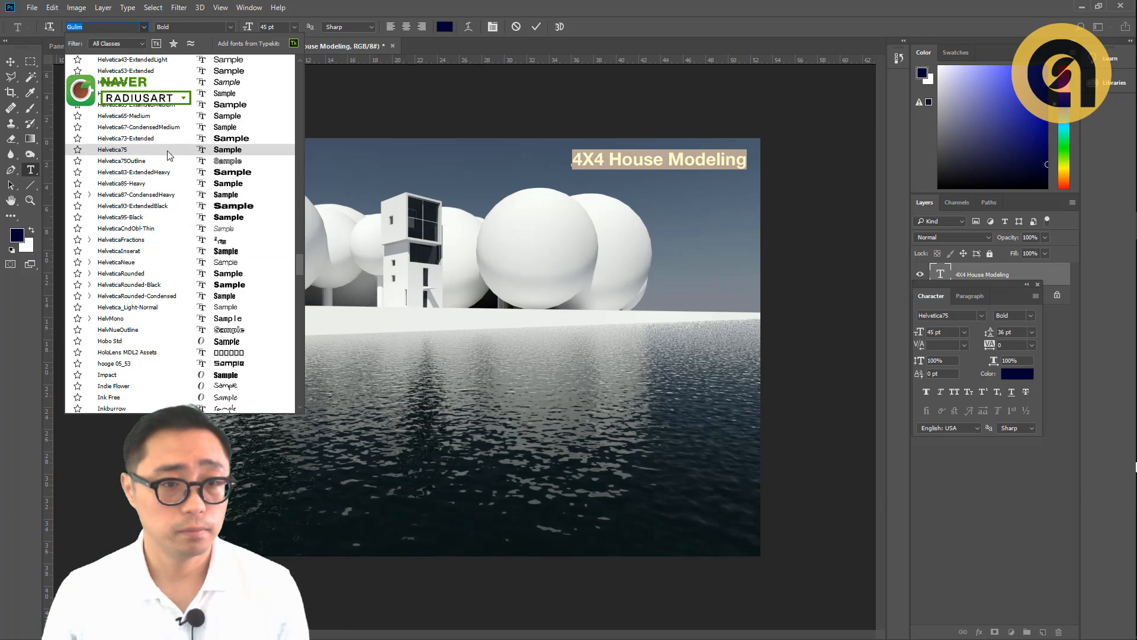
left_click(159, 117)
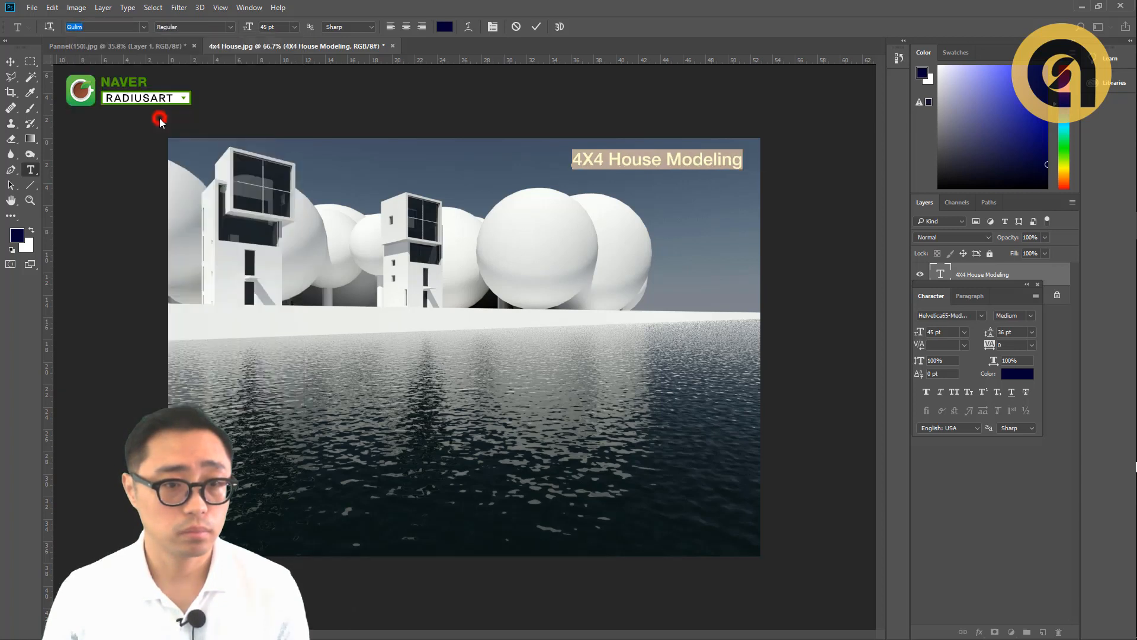
- Nudge the title slightly to the right and recolor all of its text white
left_click(11, 62)
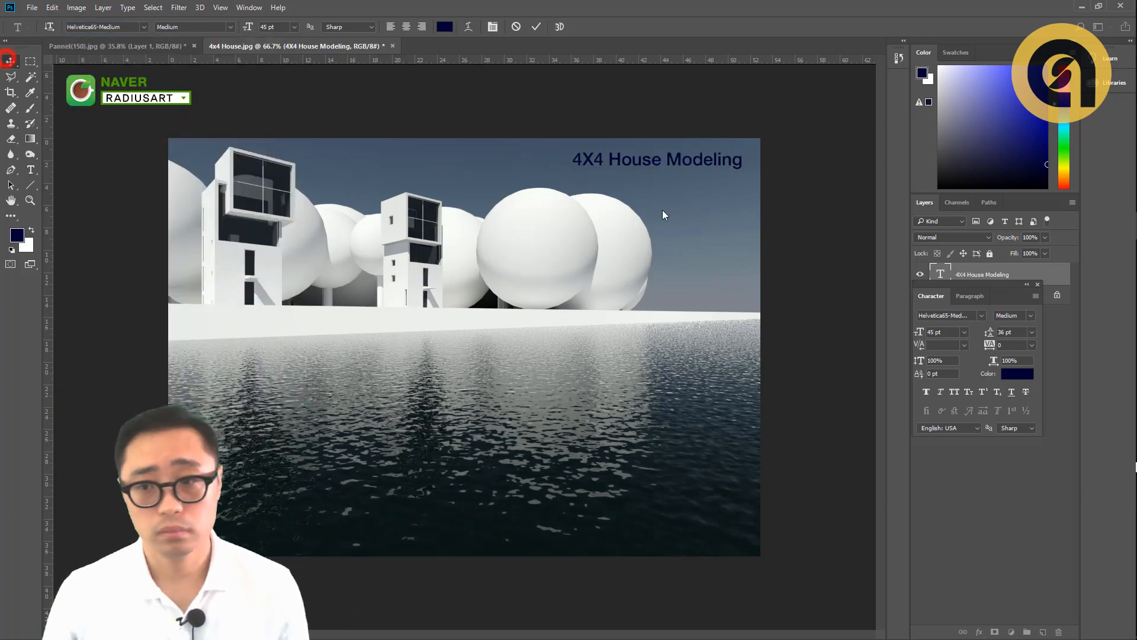
left_click_drag(669, 165, 676, 166)
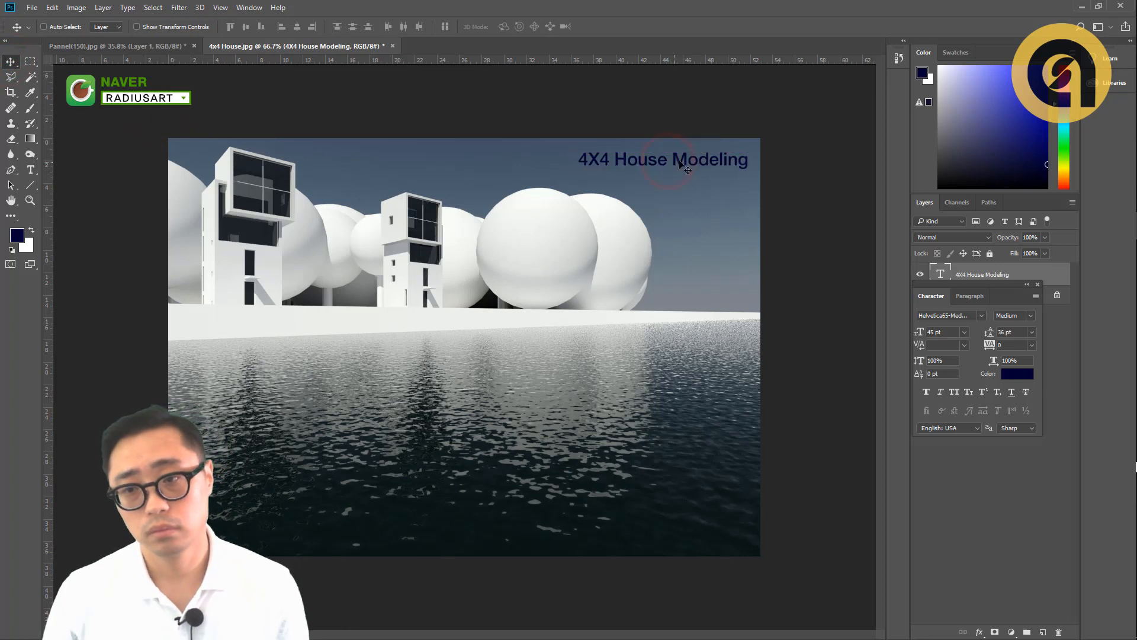
double_click(669, 165)
key("ctrl+a")
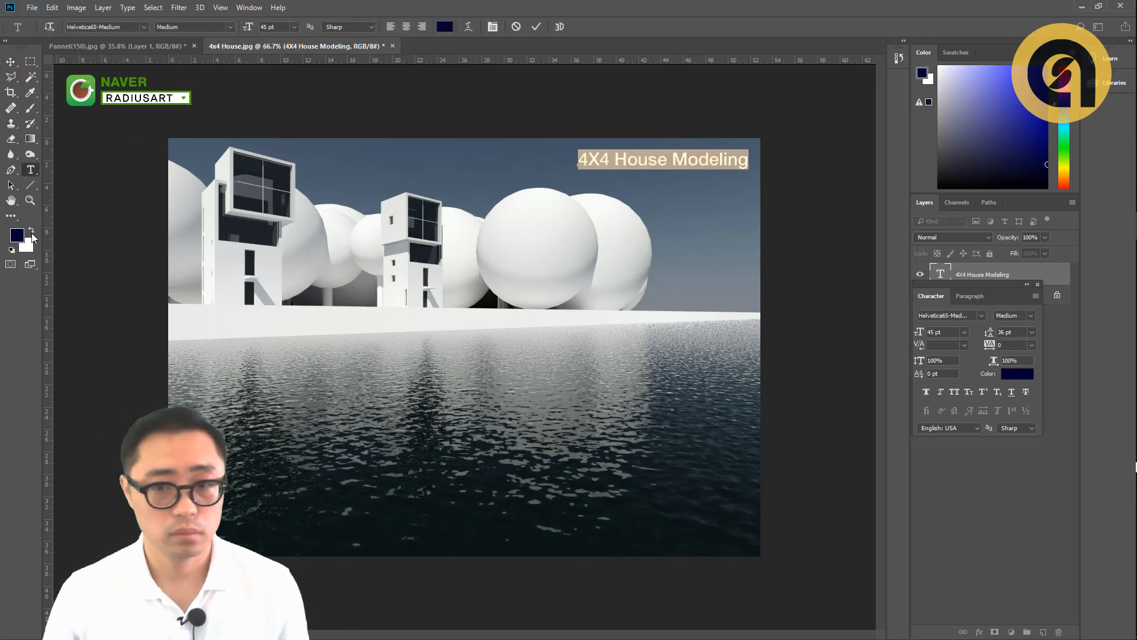
left_click(31, 230)
left_click(10, 62)
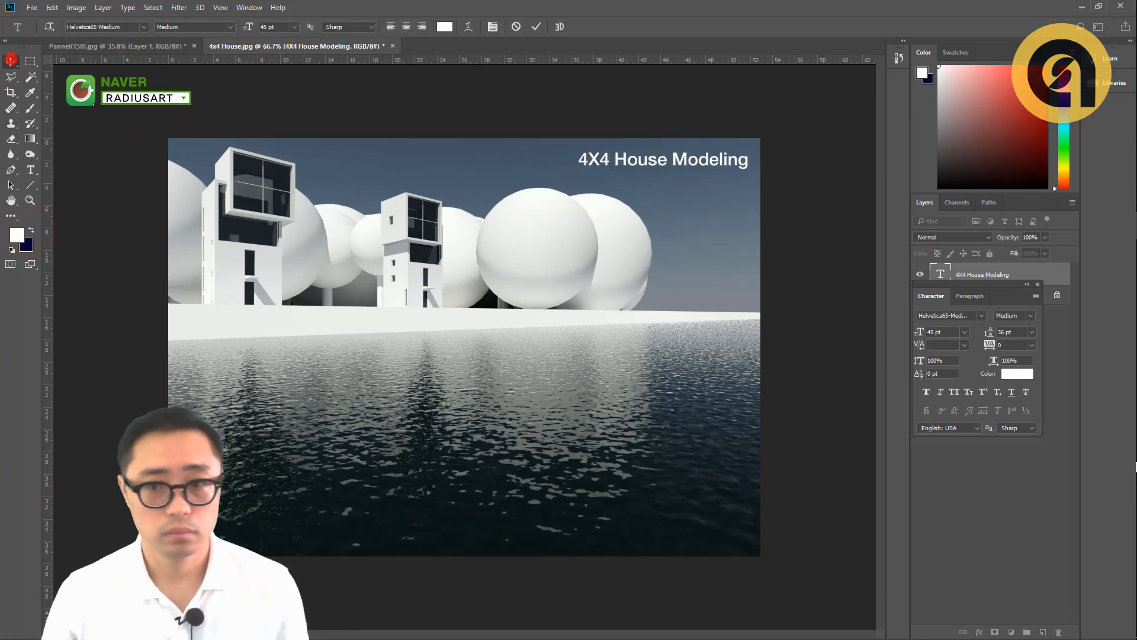
left_click(692, 209)
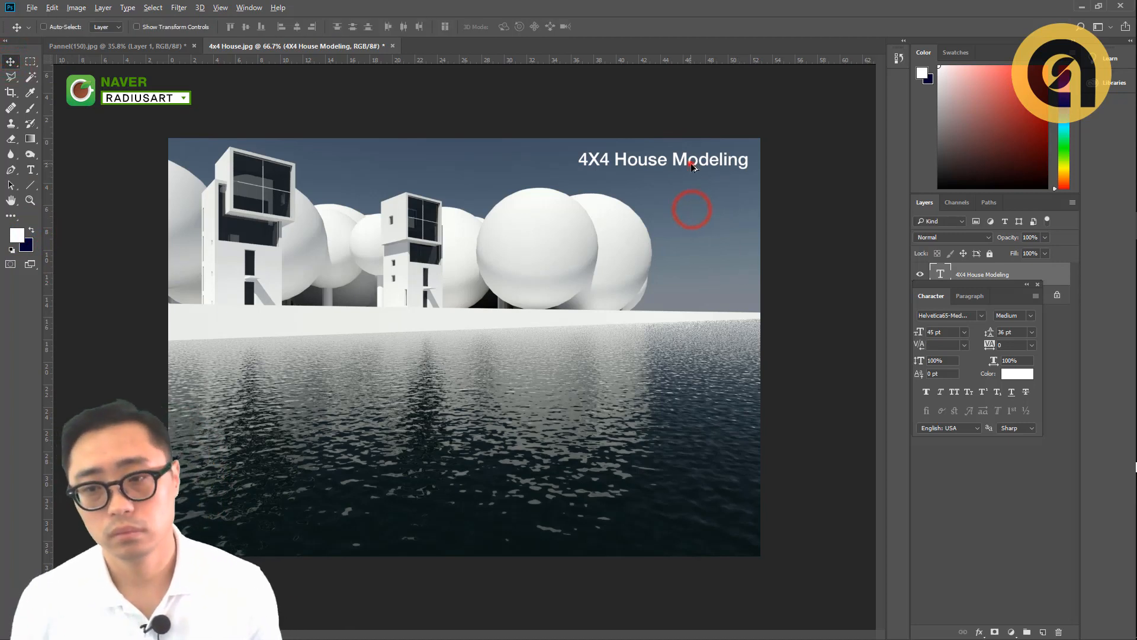
- Duplicate the "4X4 House Modeling" title directly below itself and reduce all of the copy's text to 26 pt
left_click_drag(693, 160, 693, 175)
key("t")
left_click(695, 179)
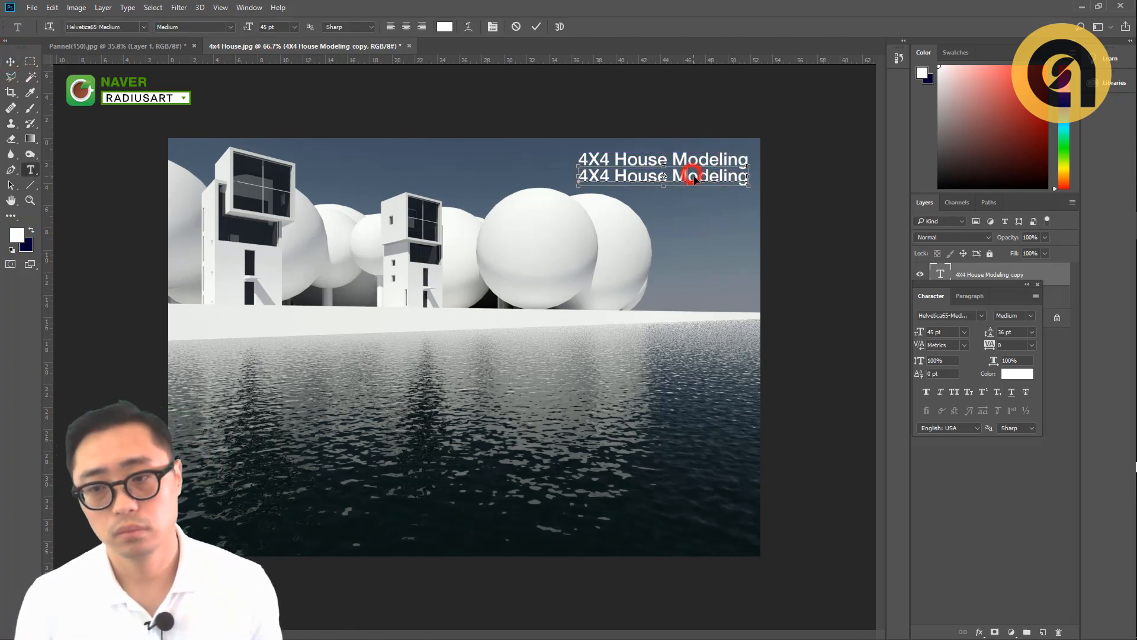
key("ctrl+a")
key("ctrl+shift+comma")
key("ctrl+shift+comma")
key("ctrl+shift+comma")
key("ctrl+shift+comma")
key("ctrl+shift+comma")
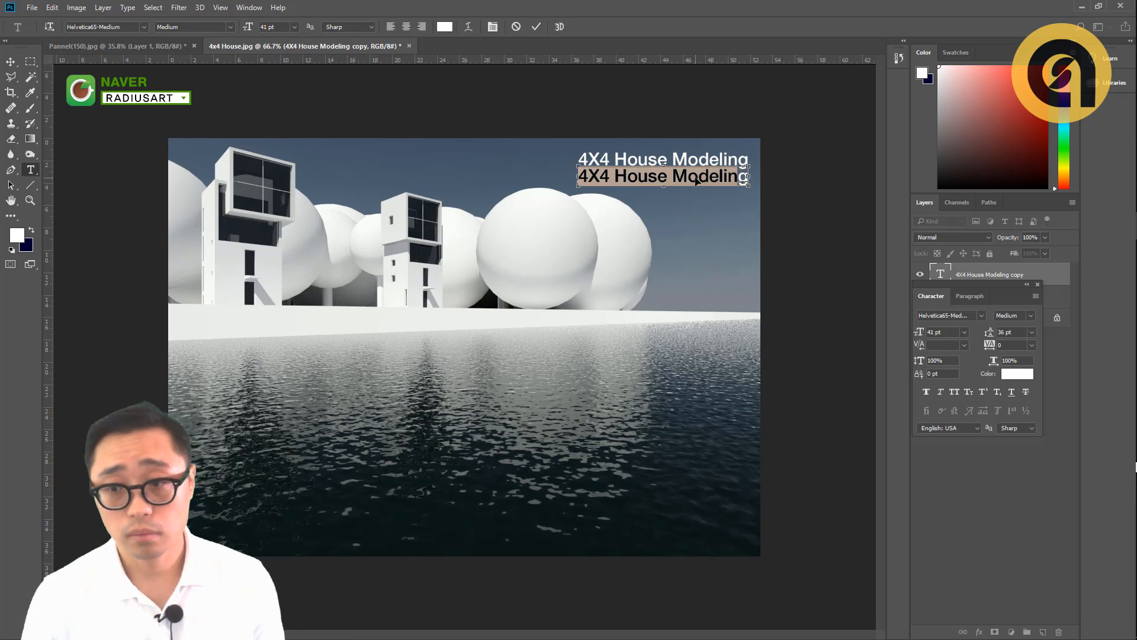
key("ctrl+shift+comma")
key("ctrl+shift+comma")
key("ctrl+shift+comma")
key("ctrl+shift+comma")
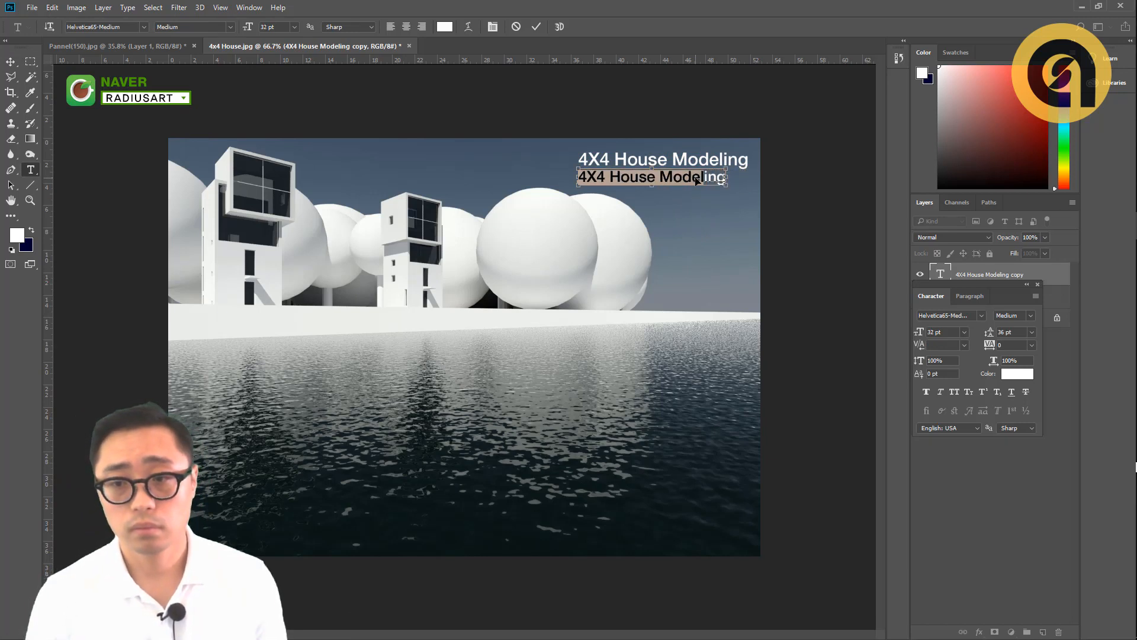
- Replace the duplicated title's text with "Pannel Design work"
key("BackSpace")
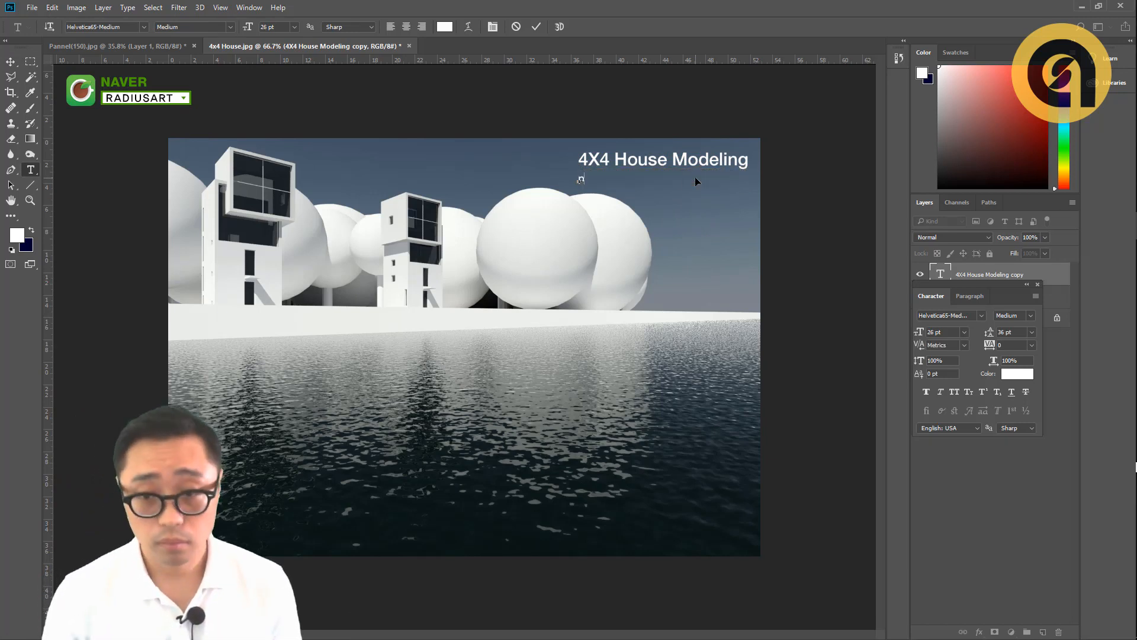
type("Pann")
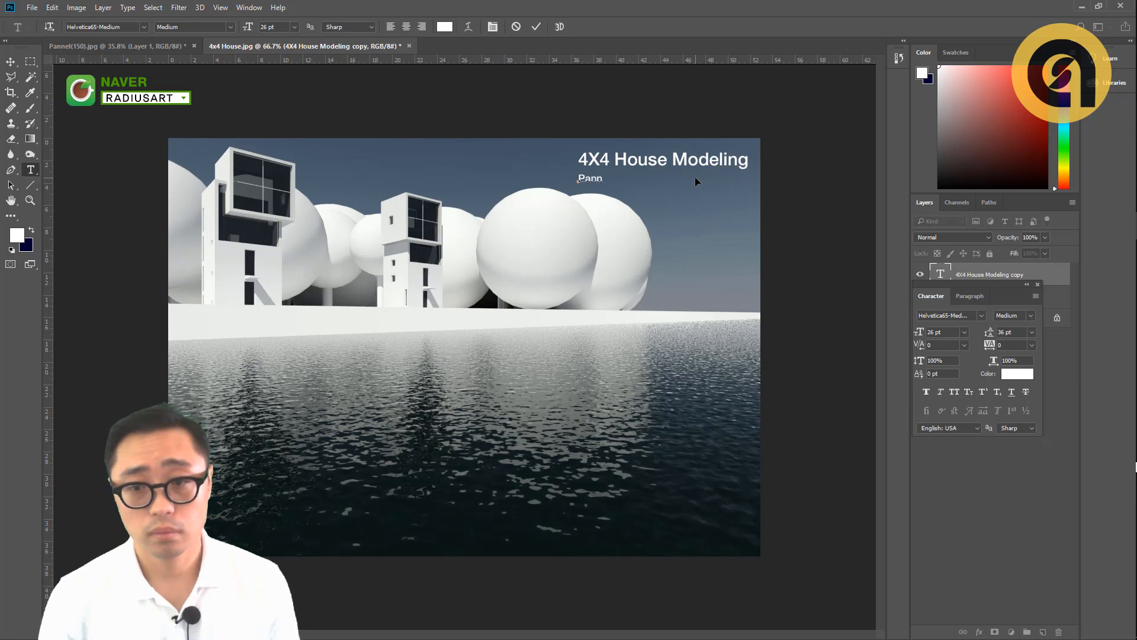
type("el De")
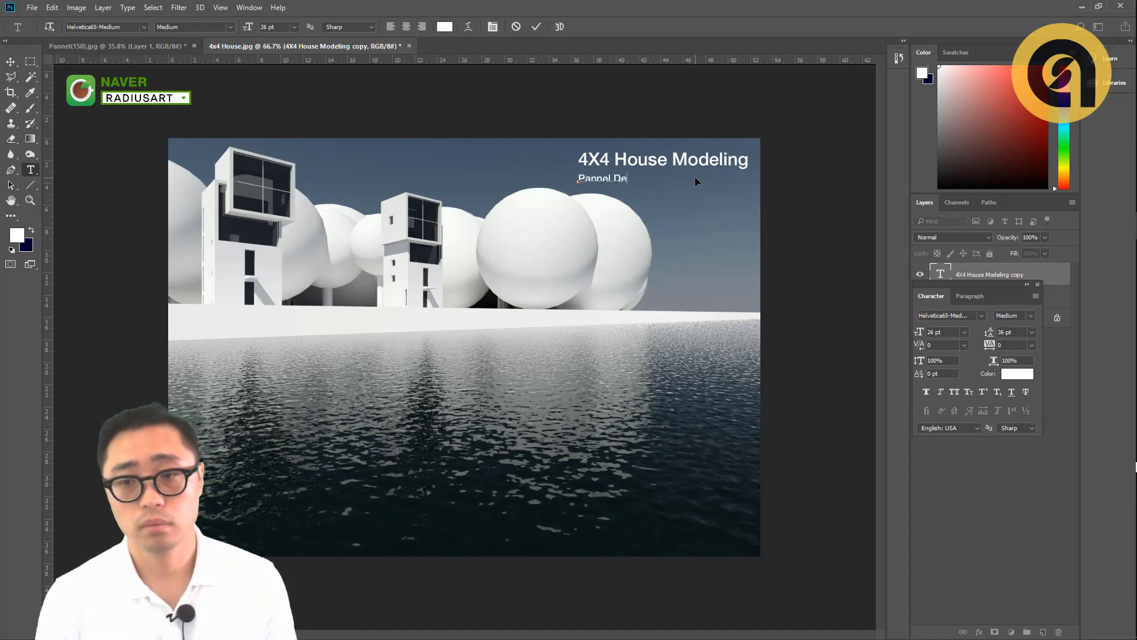
type("sign W")
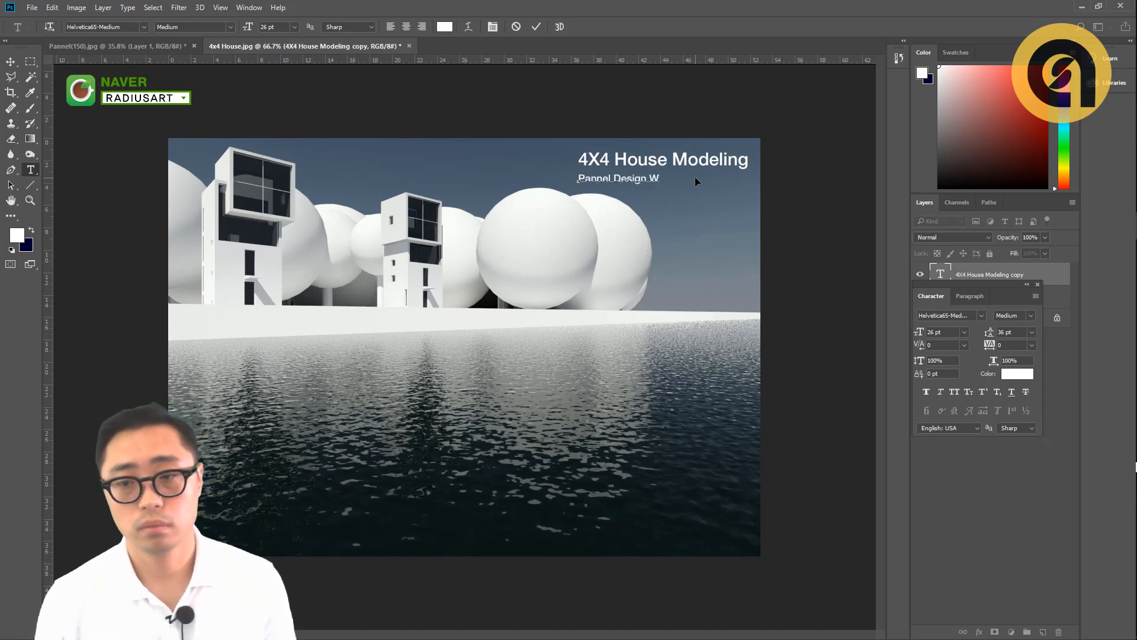
key("BackSpace")
type("work")
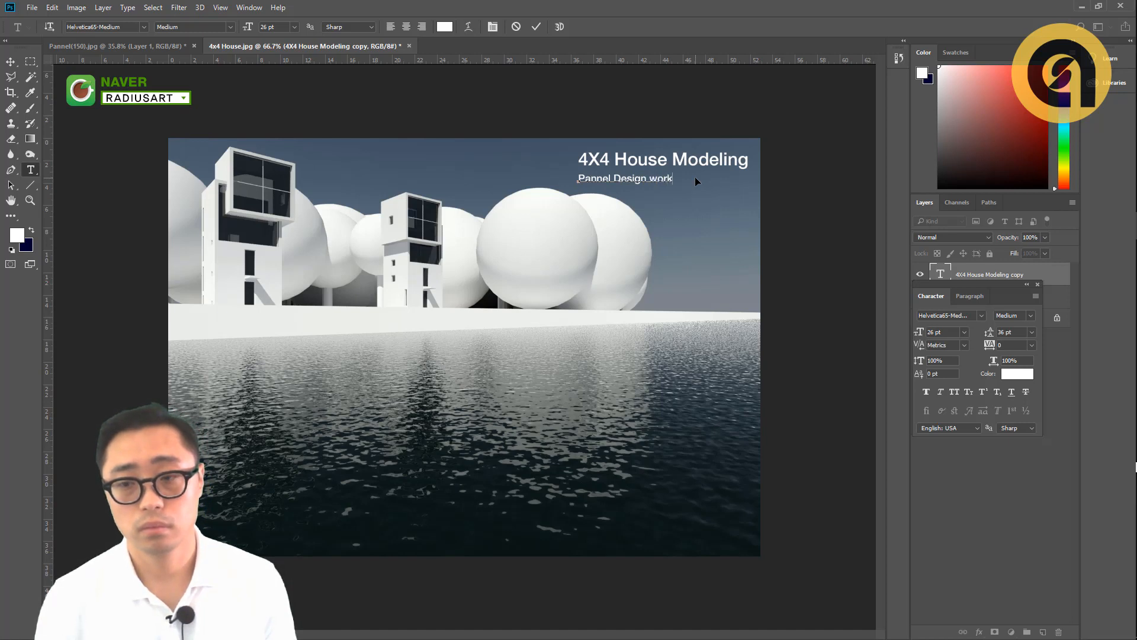
- Reduce the subtitle to 25 pt and move it right so it ends under the title's right edge
key("ctrl+a")
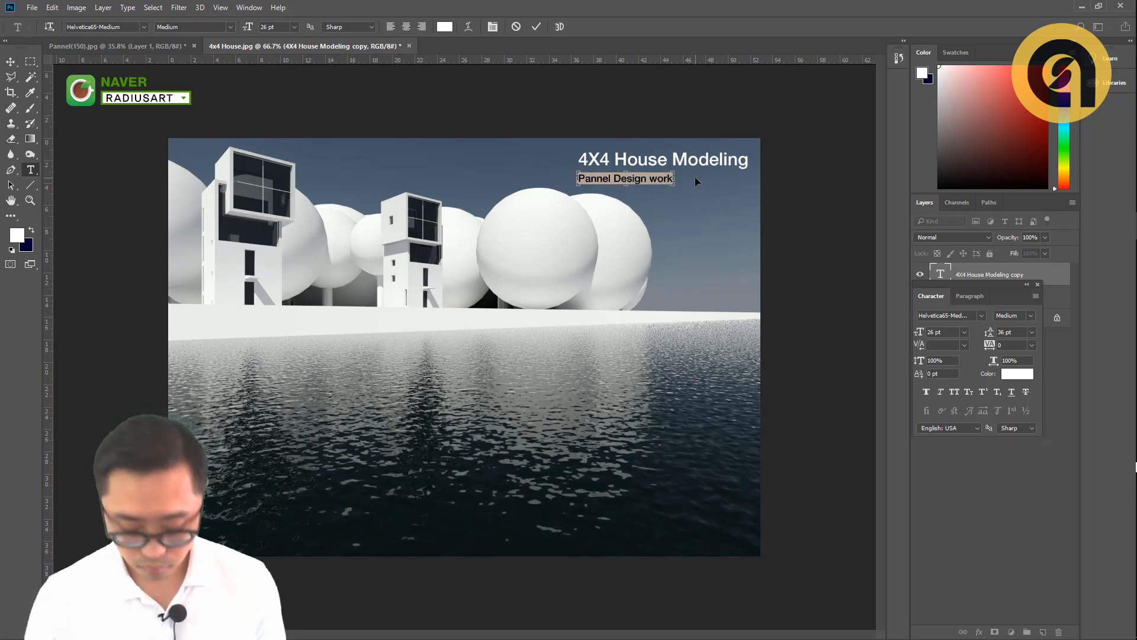
key("ctrl+shift+comma")
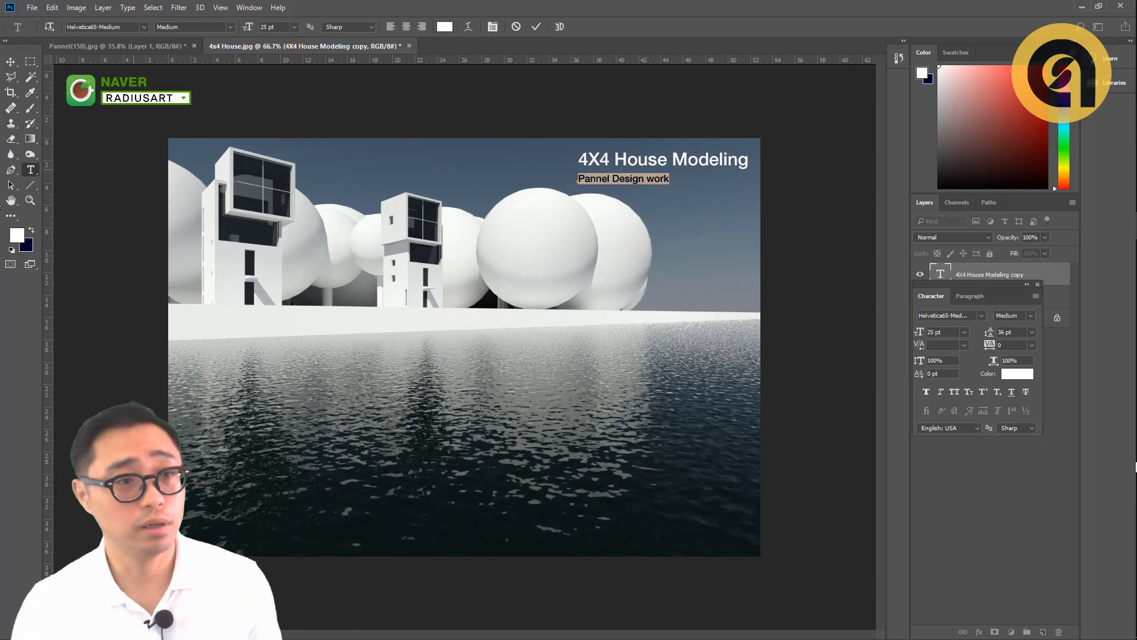
left_click(10, 61)
left_click_drag(630, 186, 706, 188)
- Select the whole subtitle, browse the Helvetica font previews on it and set its font to Helvetica-Light
key("t")
left_click(728, 179)
key("ctrl+a")
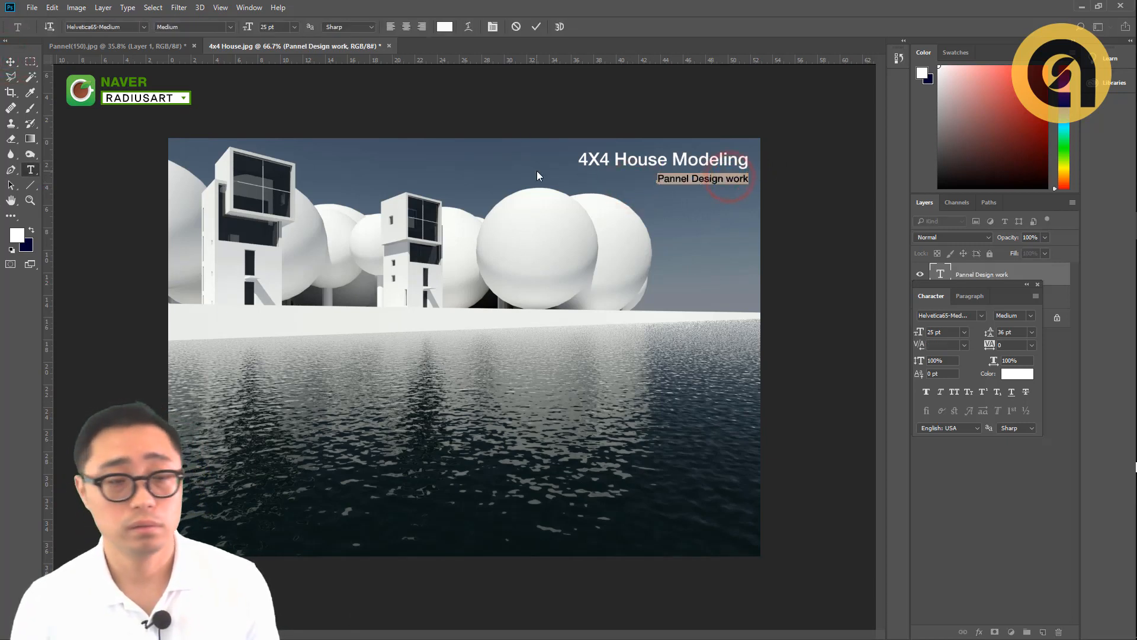
left_click(143, 29)
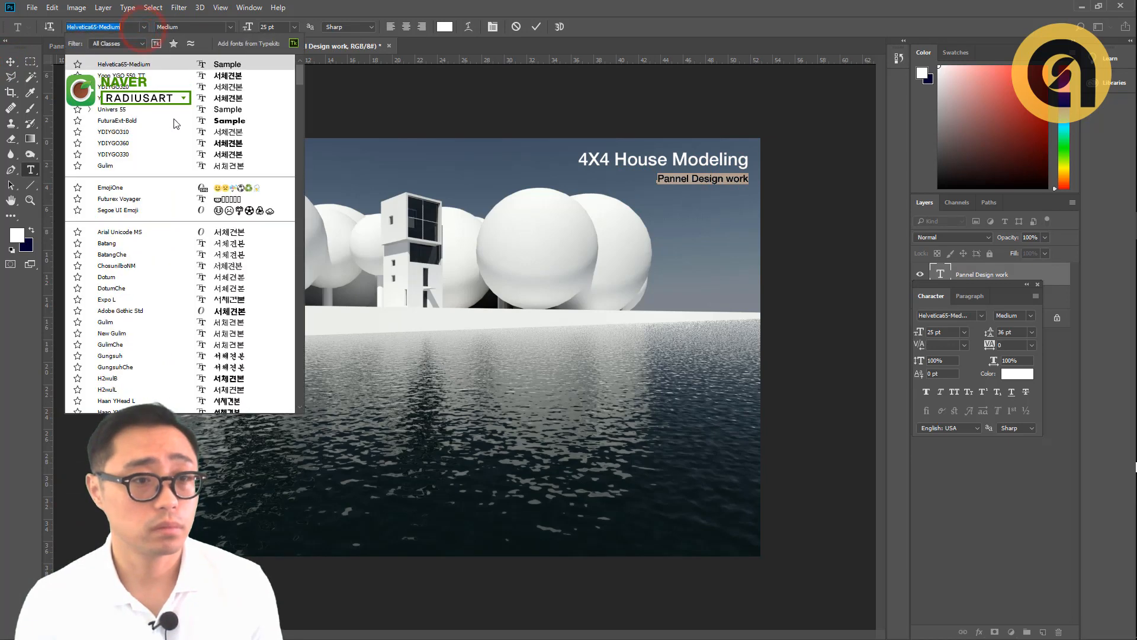
left_click_drag(297, 91, 295, 261)
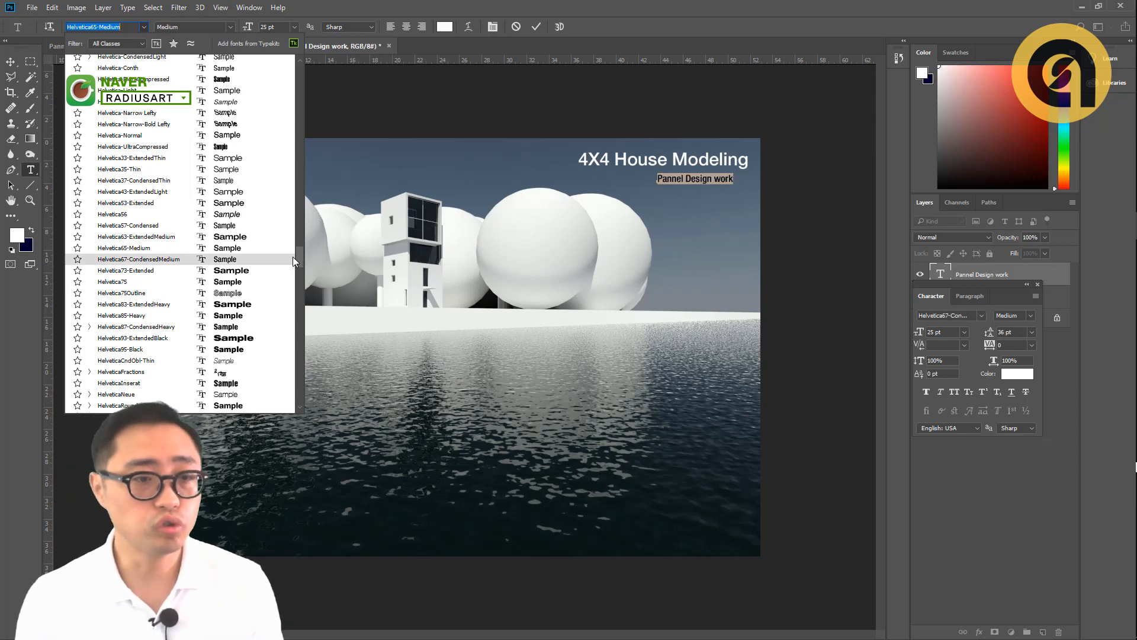
scroll(158, 224, "up", 1)
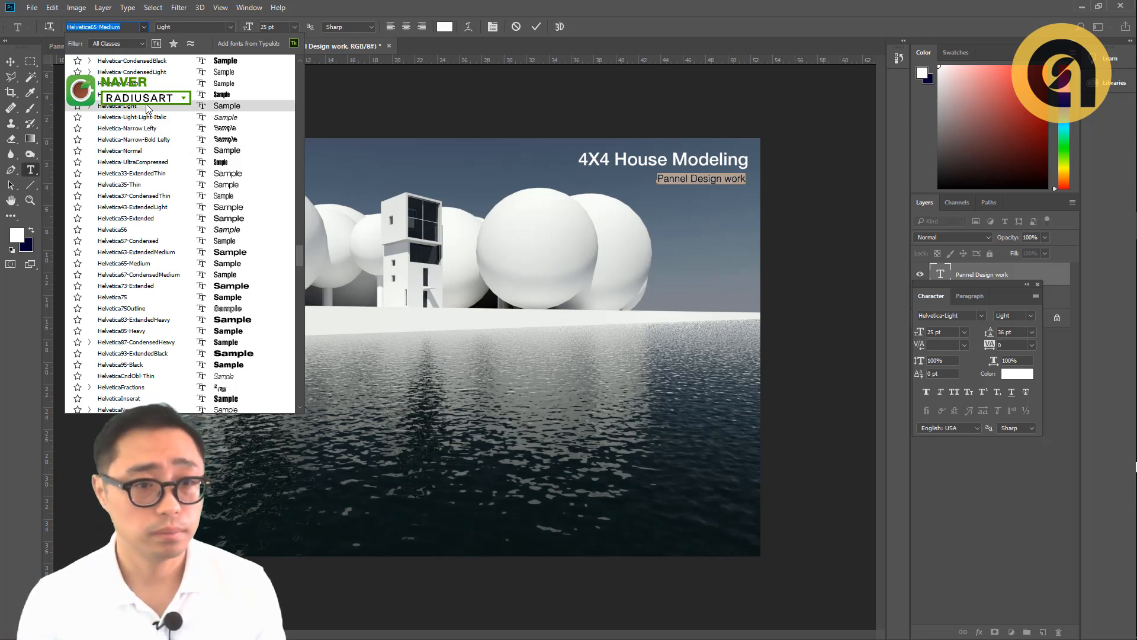
left_click(147, 106)
left_click(10, 62)
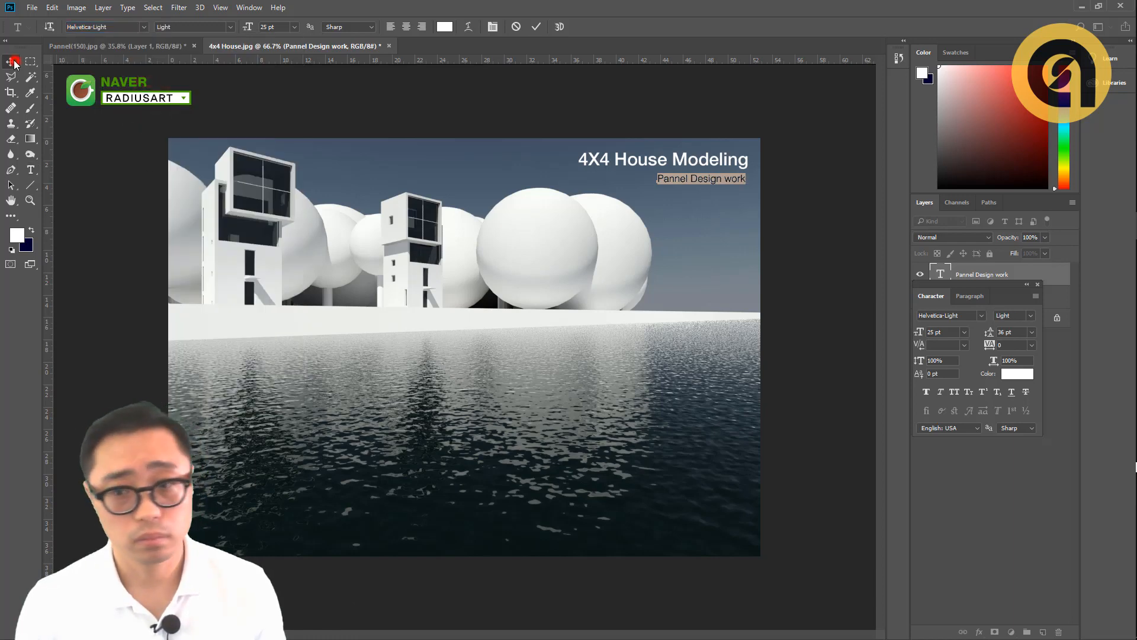
- Nudge the subtitle slightly up and right so it sits closer to the title and aligns with its right edge
scroll(731, 175, "up", 4)
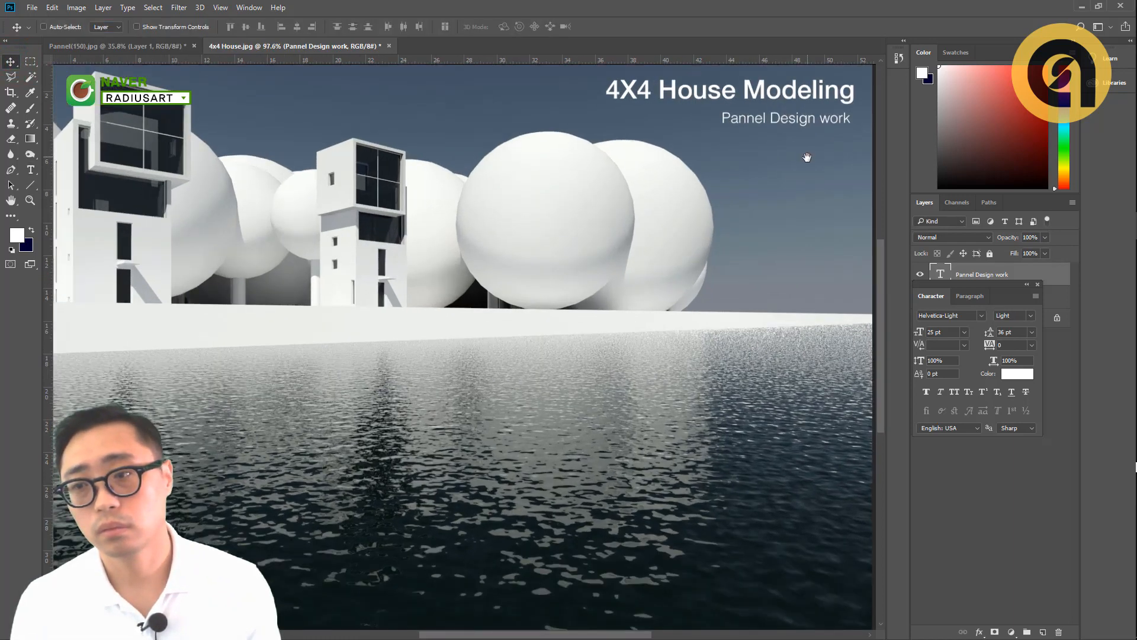
left_click_drag(807, 157, 811, 140)
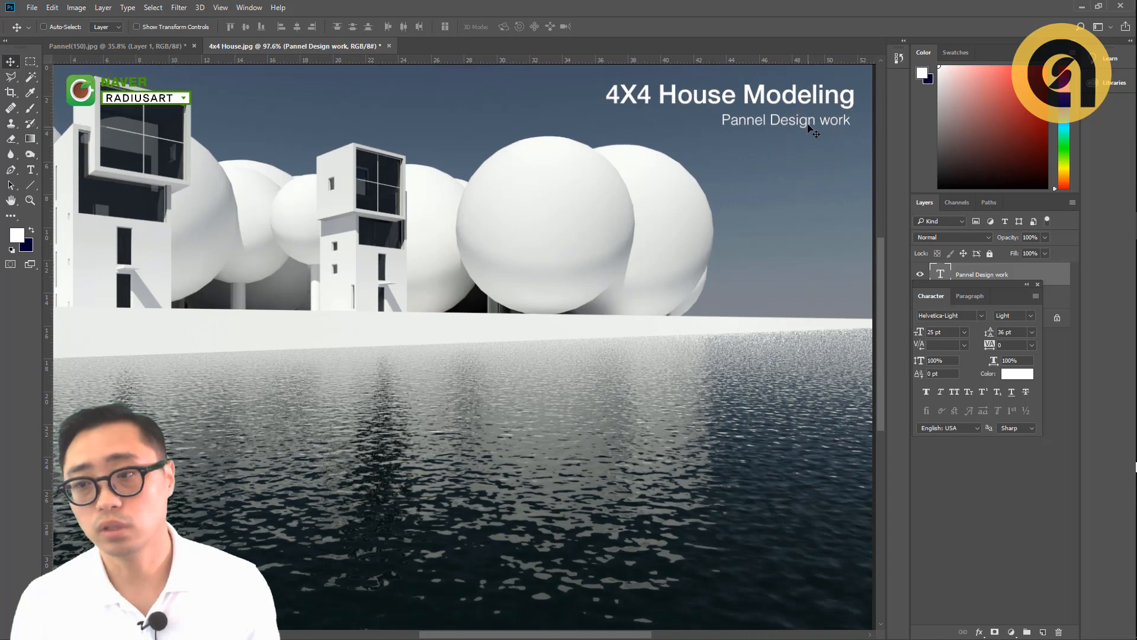
scroll(808, 126, "down", 2)
scroll(808, 126, "down", 2)
left_click_drag(727, 189, 728, 189)
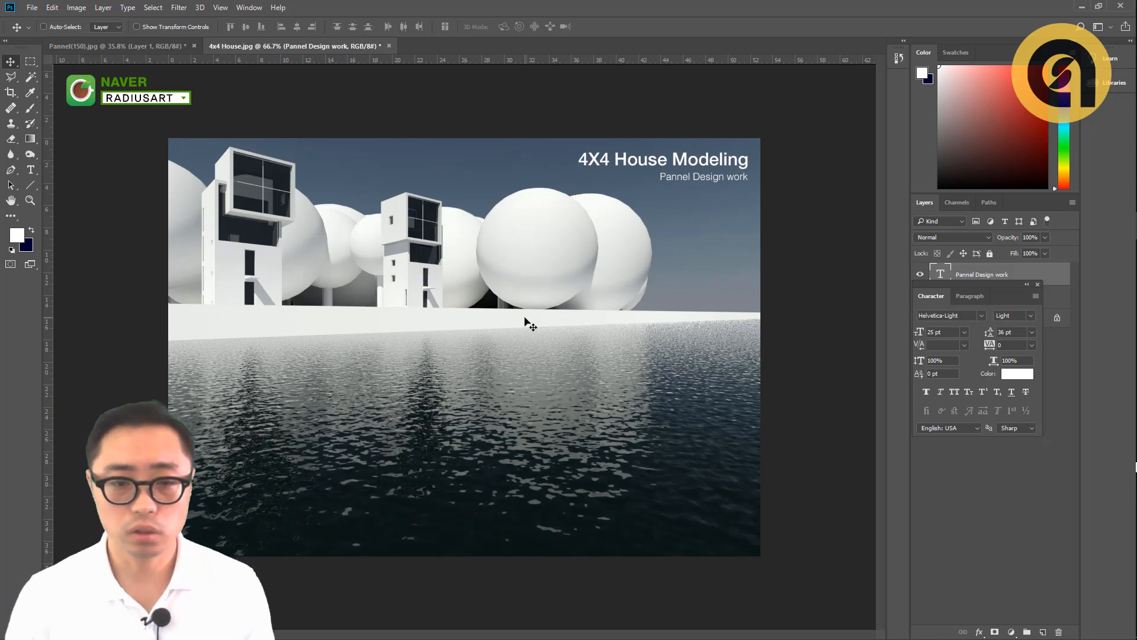
- Hide the character settings and convert the locked Background into a regular layer named Layer 0
left_click(416, 259)
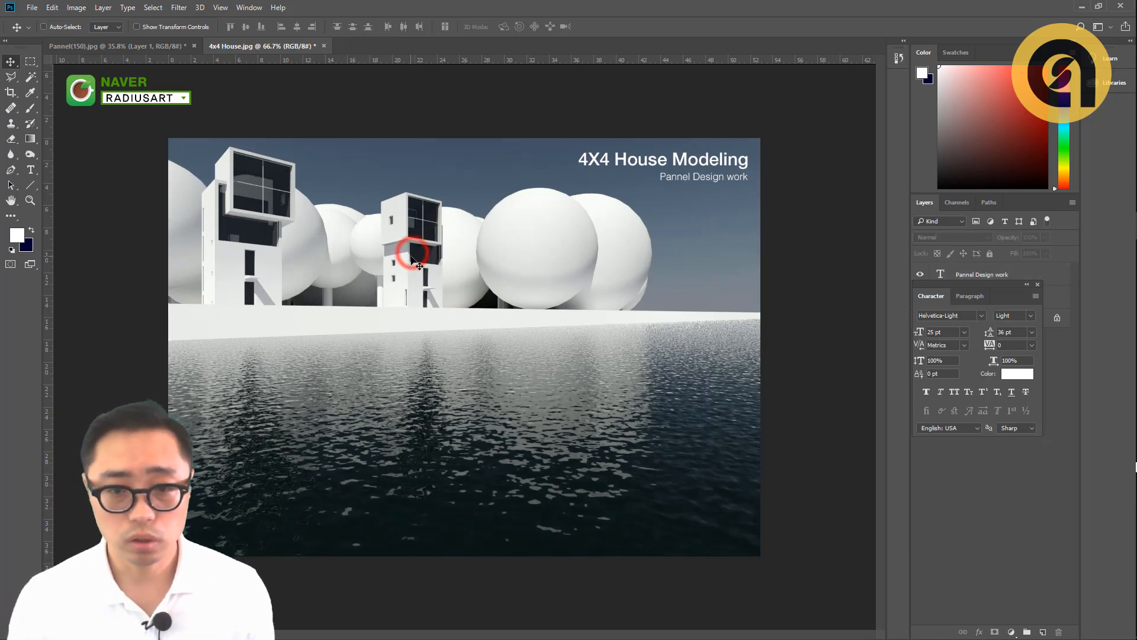
left_click(412, 256)
key("Return")
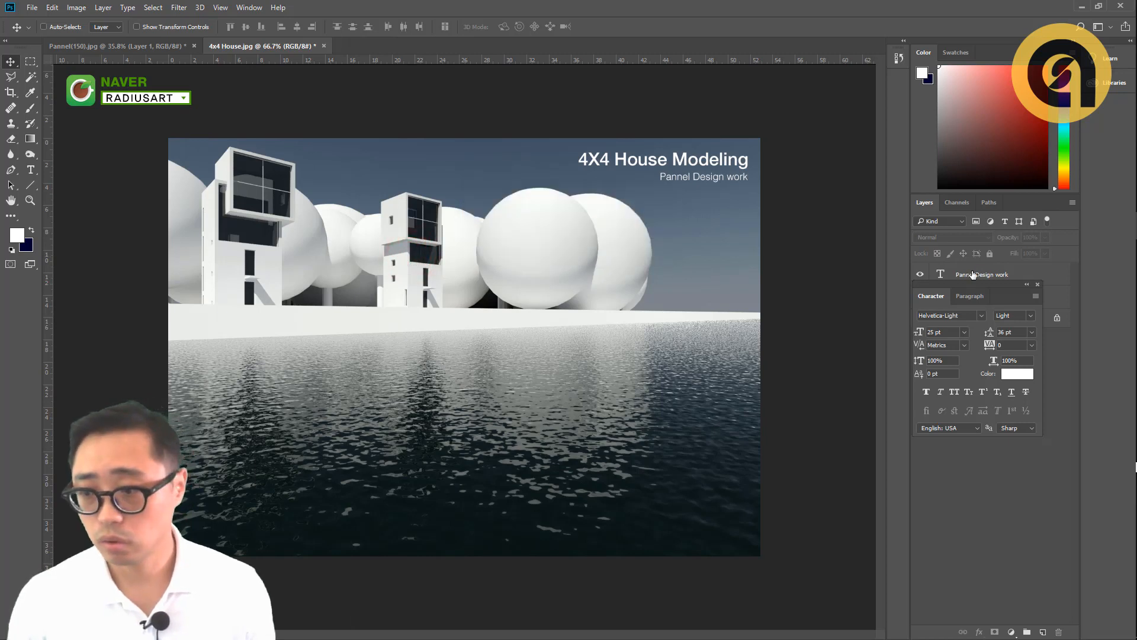
left_click(1037, 284)
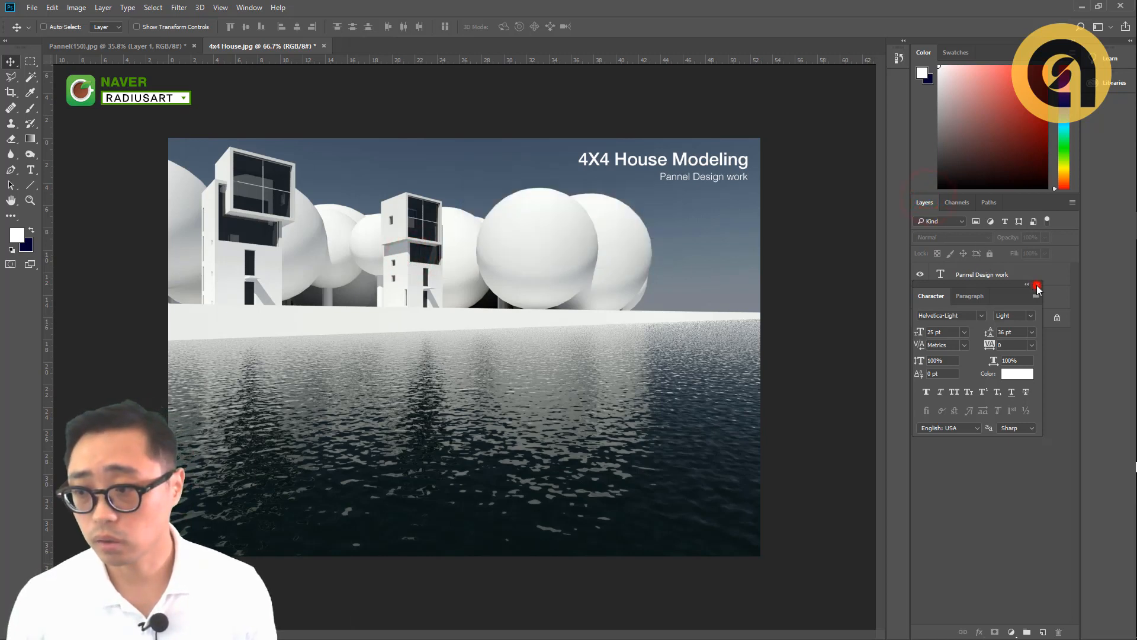
double_click(989, 323)
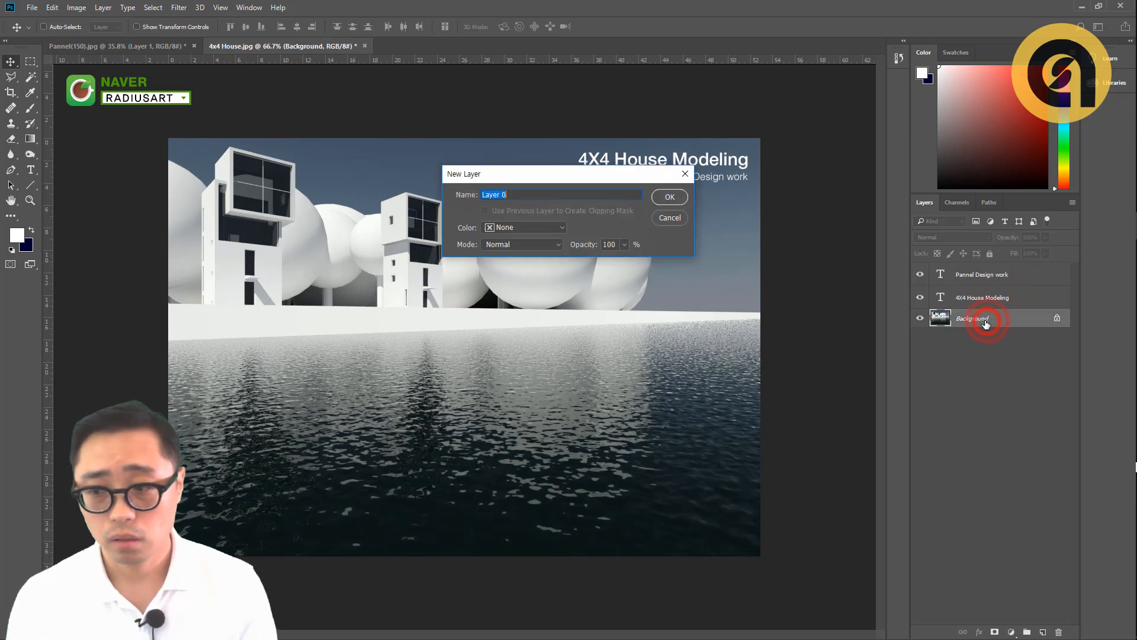
key("Return")
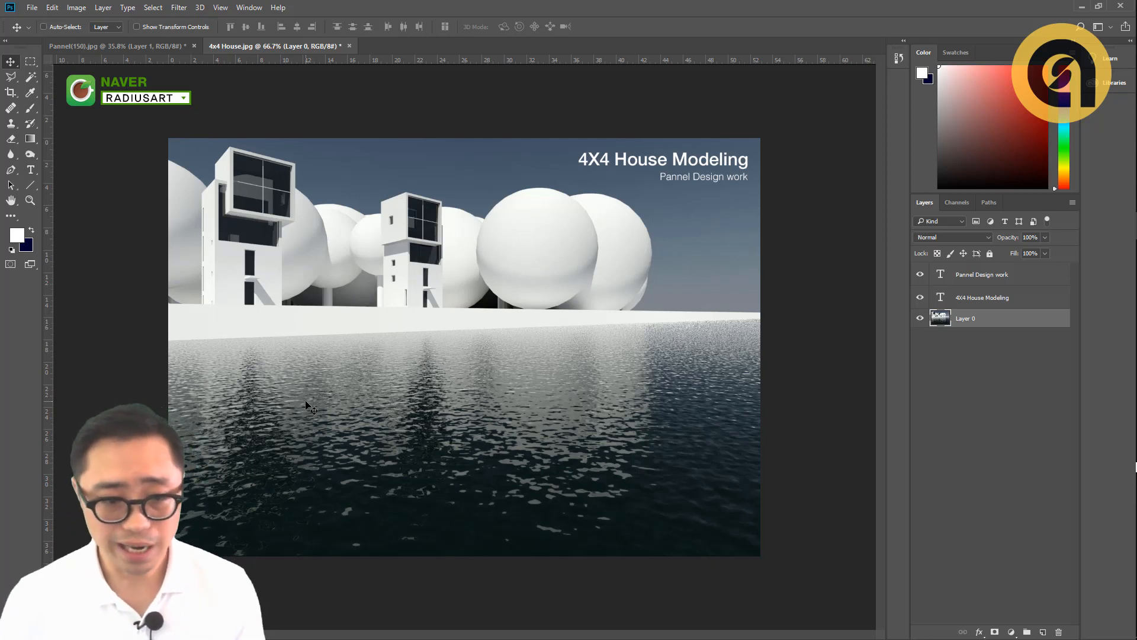
- Marquee-select a rectangle over the water below the houses and fill it with white on a new layer
left_click(29, 60)
left_click_drag(247, 375, 471, 527)
key("ctrl+shift+n")
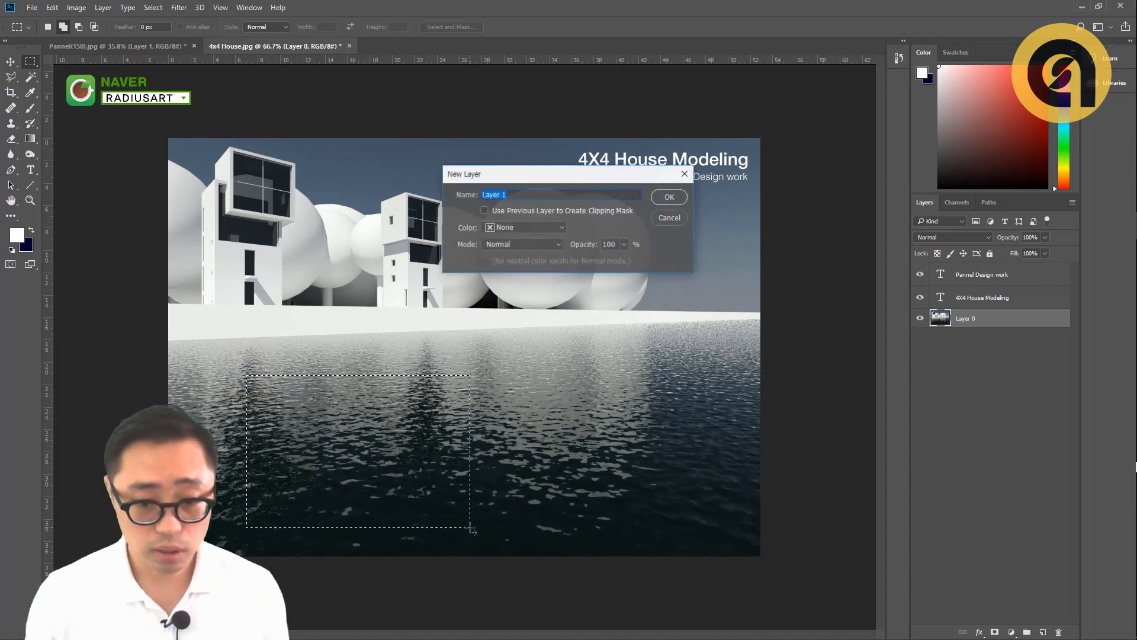
key("Return")
key("alt+BackSpace")
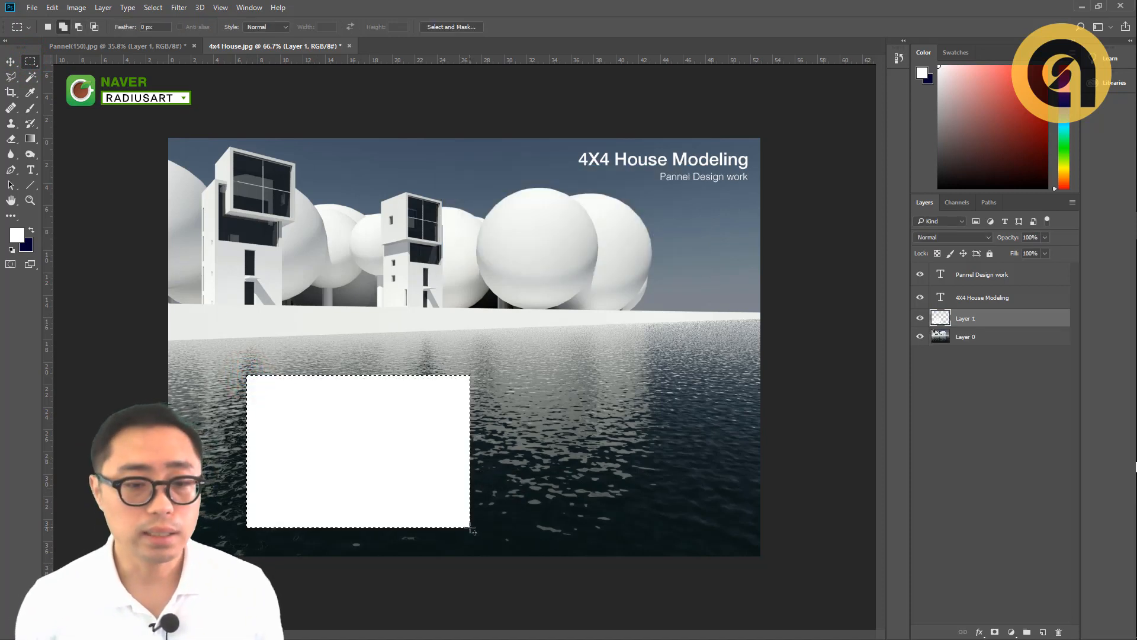
- Move the white rectangle up and left over the water and set its layer opacity to 60%
key("4")
key("5")
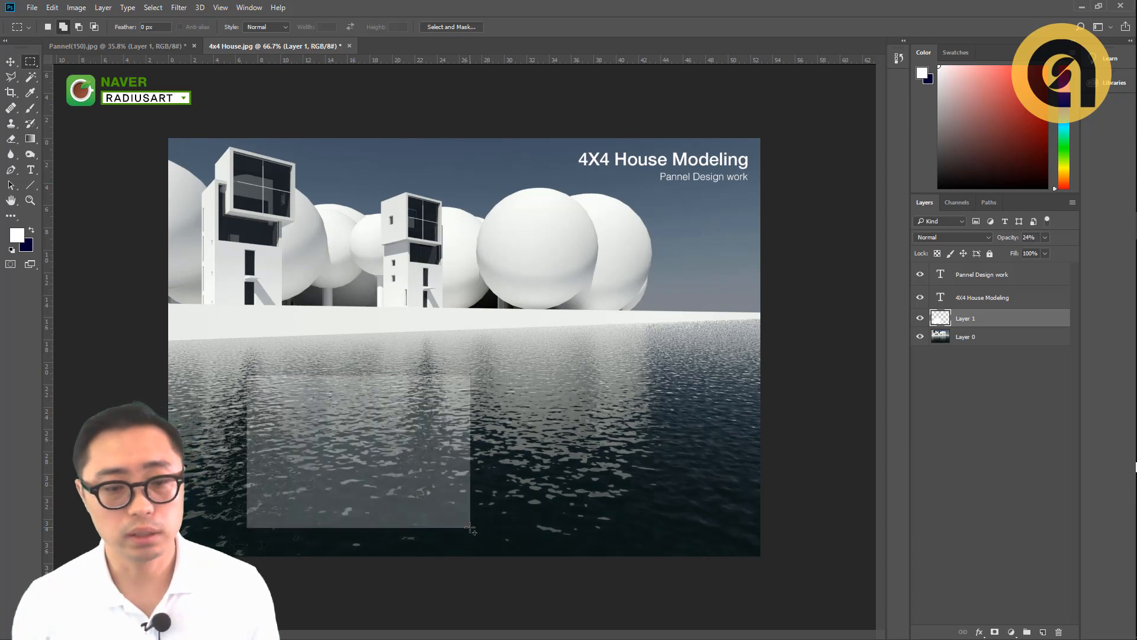
key("v")
left_click_drag(374, 446, 332, 429)
key("5")
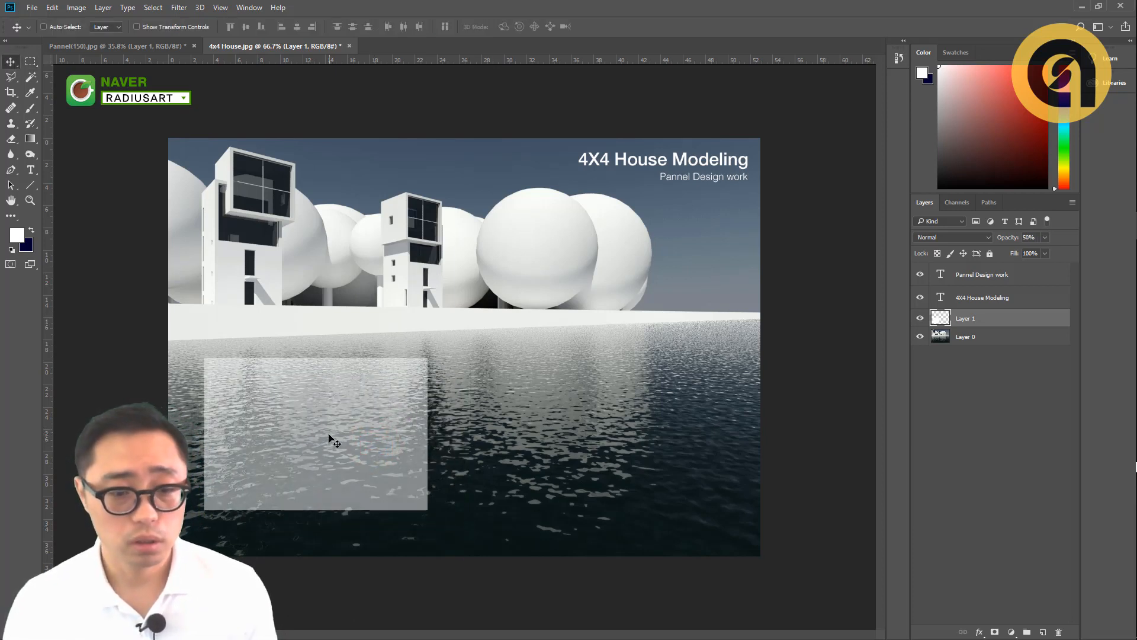
key("6")
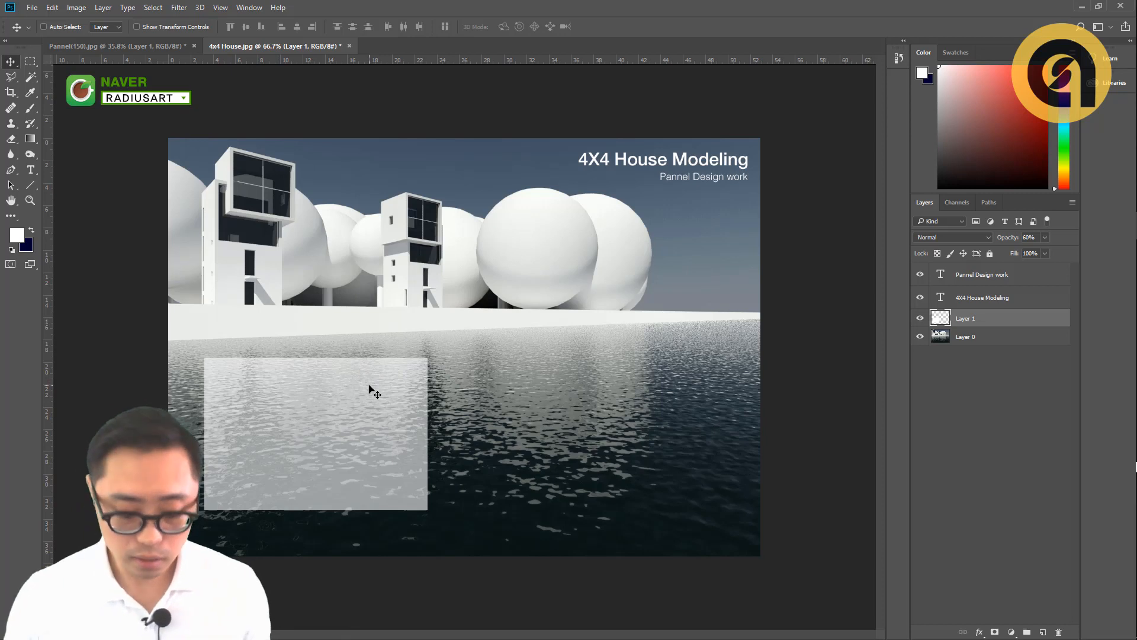
- Refill the semi-transparent rectangle with the dark background color, then delete its layer
key("ctrl+BackSpace")
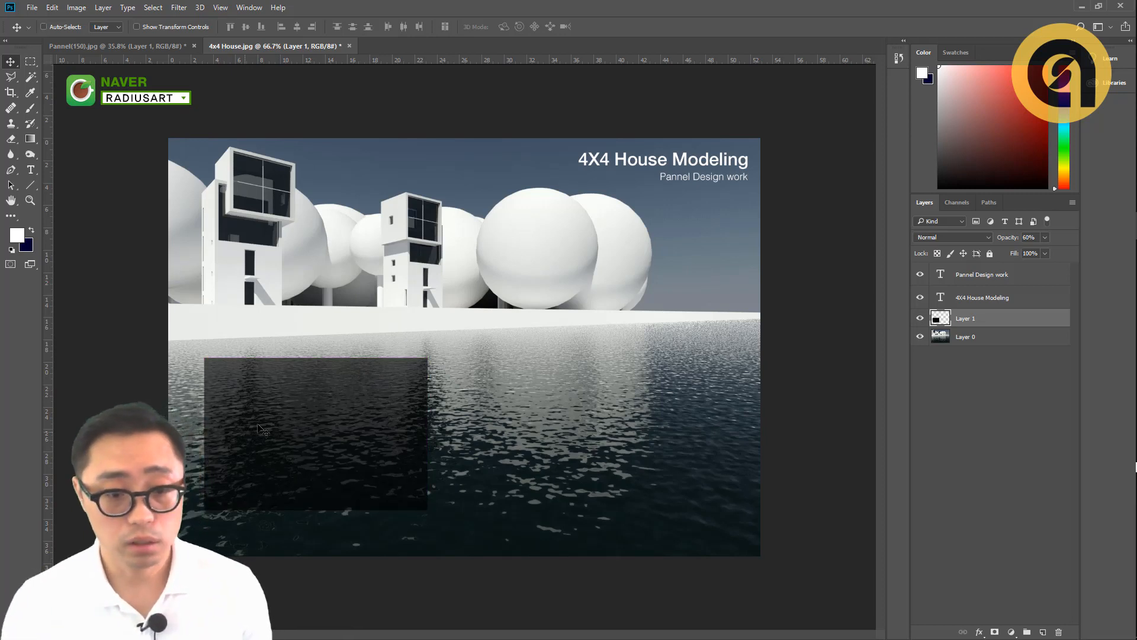
left_click(270, 421)
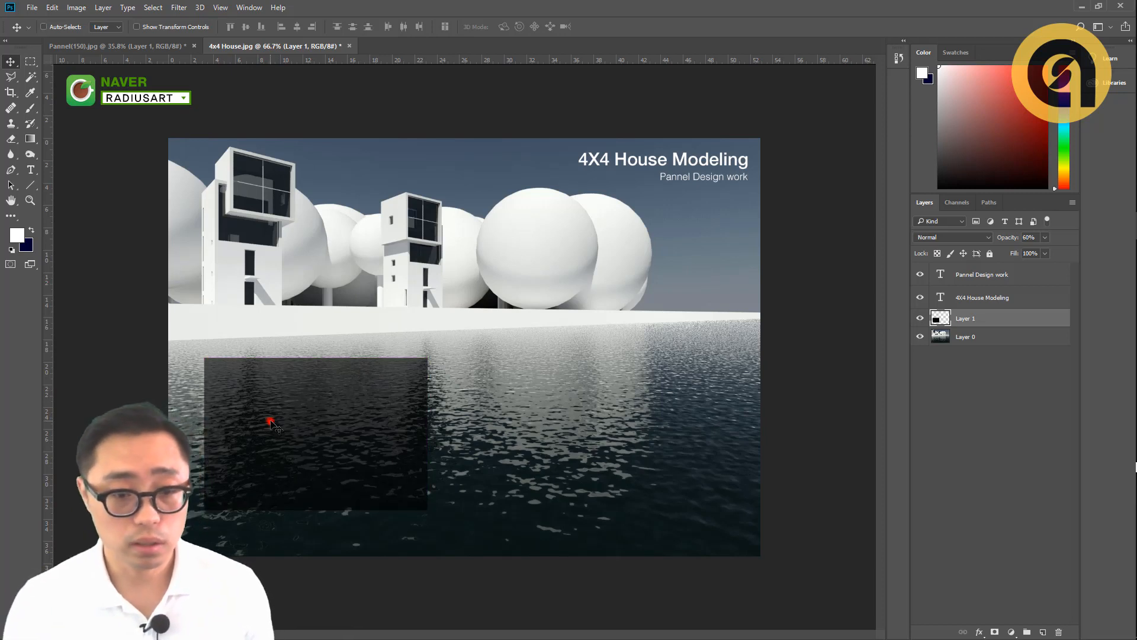
left_click(388, 424)
key("Delete")
- Move the house image layer straight down so the upper part of the canvas is left empty
left_click(402, 303)
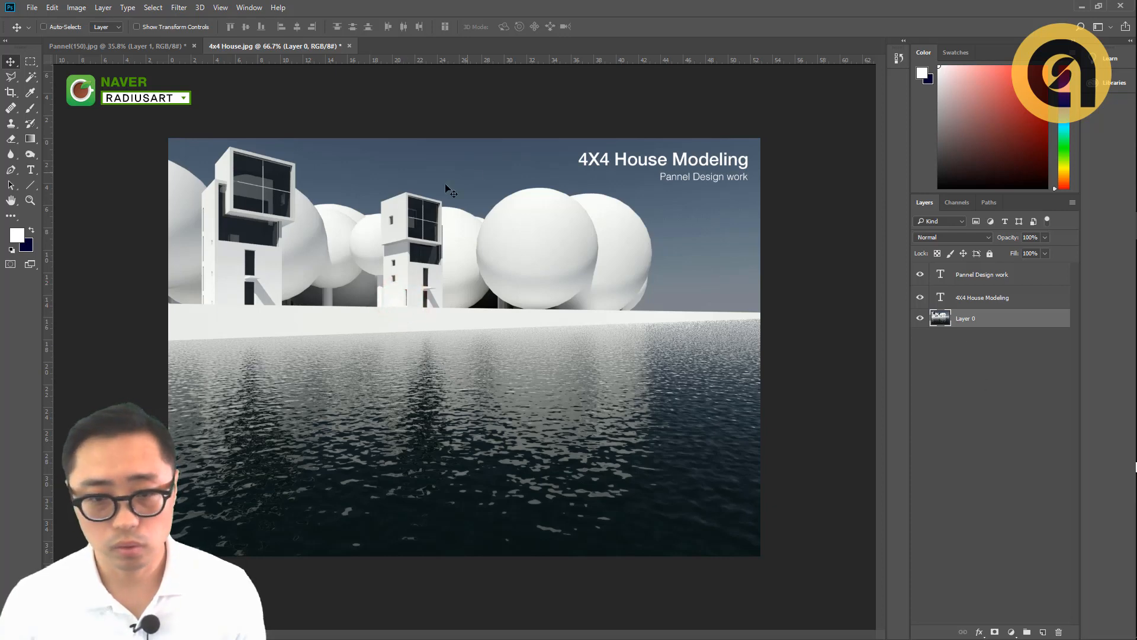
left_click(427, 250)
mouse_move(454, 258)
left_mouse_down()
mouse_move(435, 260)
mouse_move(417, 495)
mouse_move(416, 461)
left_mouse_up()
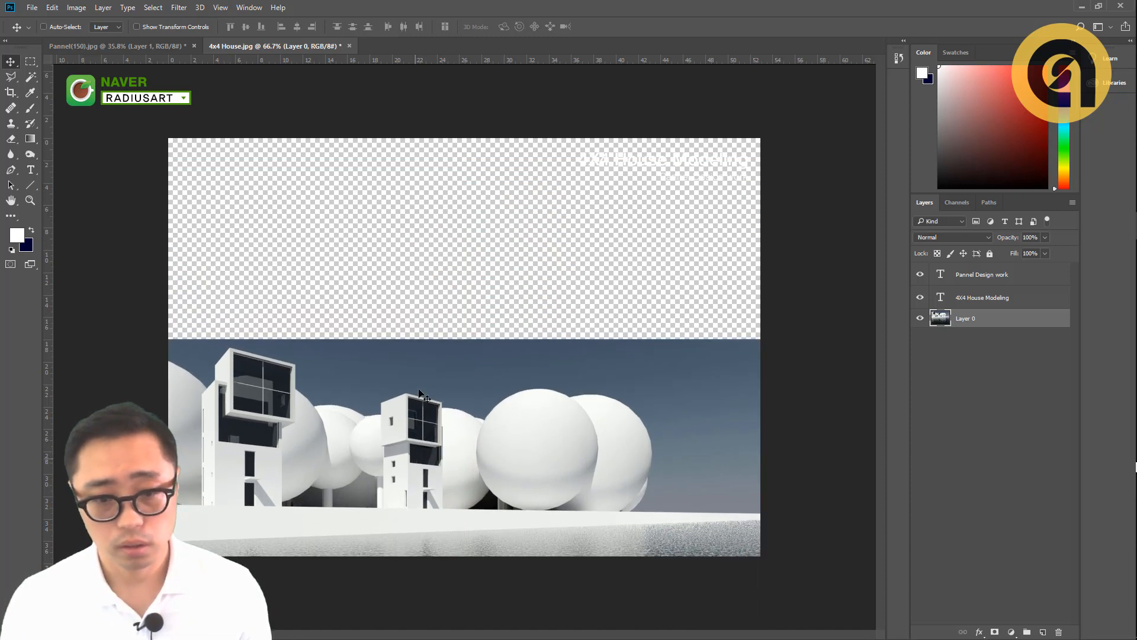
left_click(413, 265)
- Sample the sky color at the image's upper edge and add a new layer above the house image
key("o")
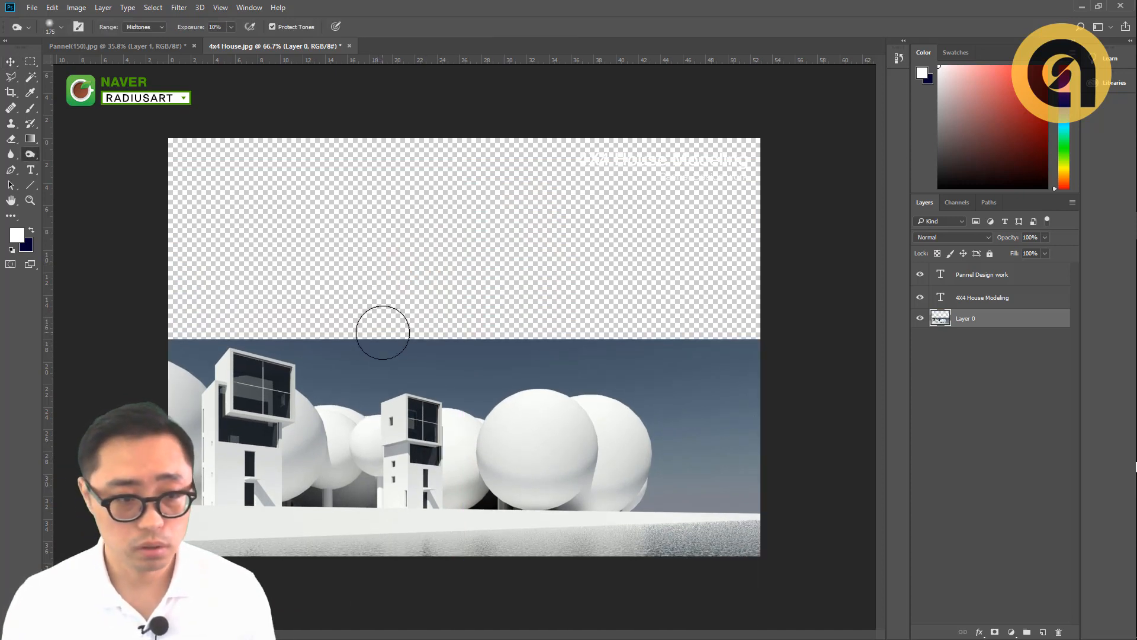
key("i")
left_click(381, 340)
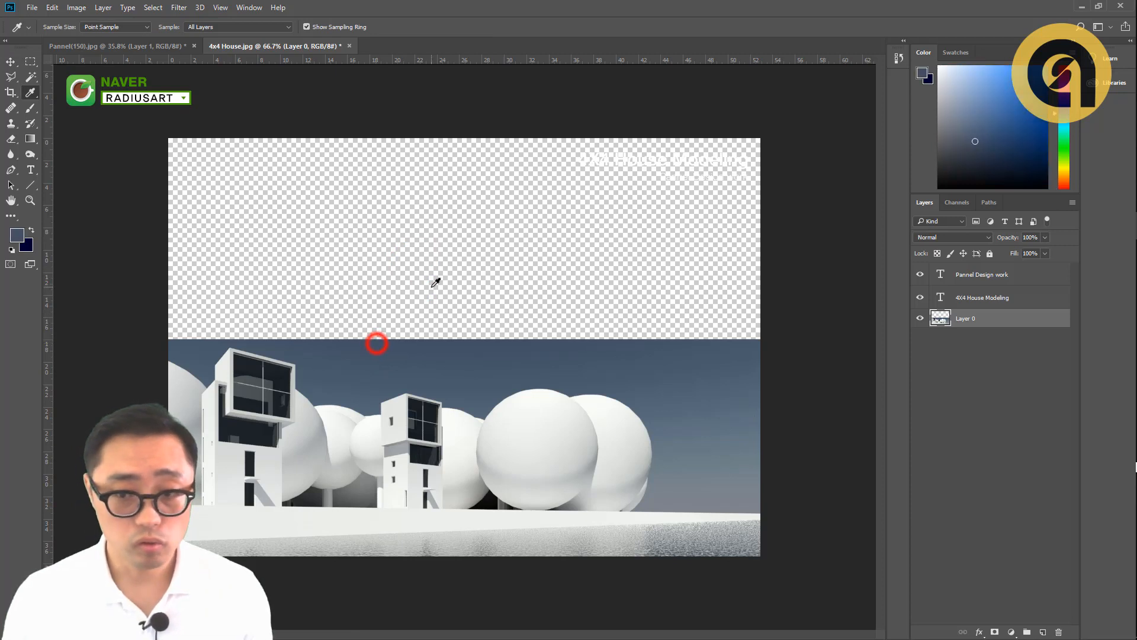
key("ctrl+shift+n")
key("Return")
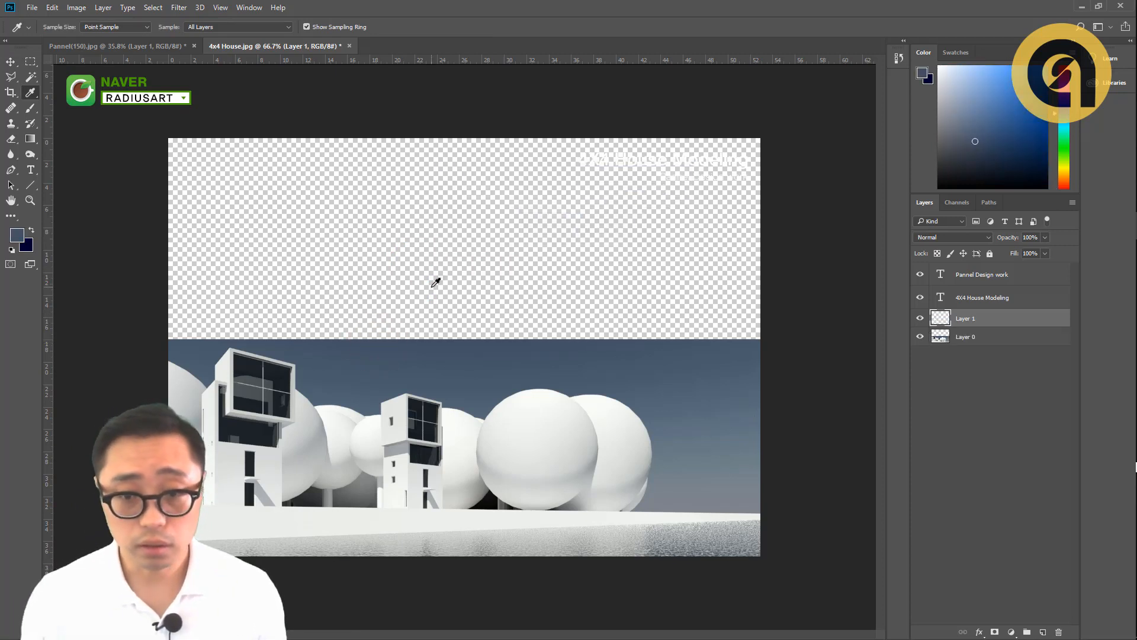
- Fill the new layer with the sampled sky color and place it beneath the house image layer
key("alt+BackSpace")
key("ctrl+bracketleft")
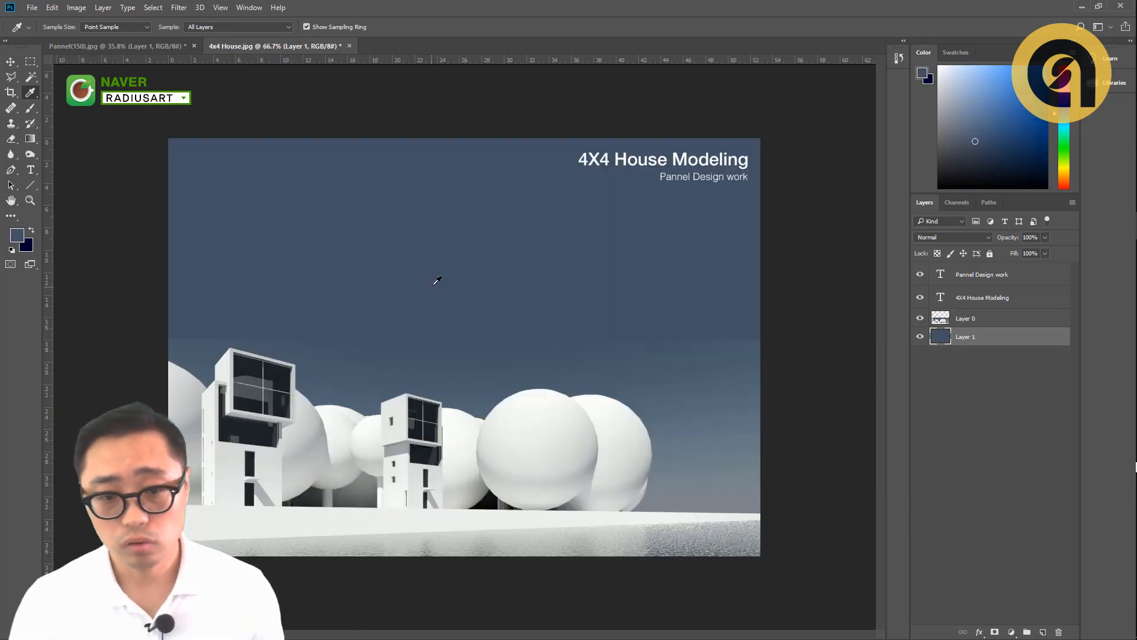
- Soften the hard upper edge of the house image layer with a size 60 Eraser at 56% opacity along its full width
key("e")
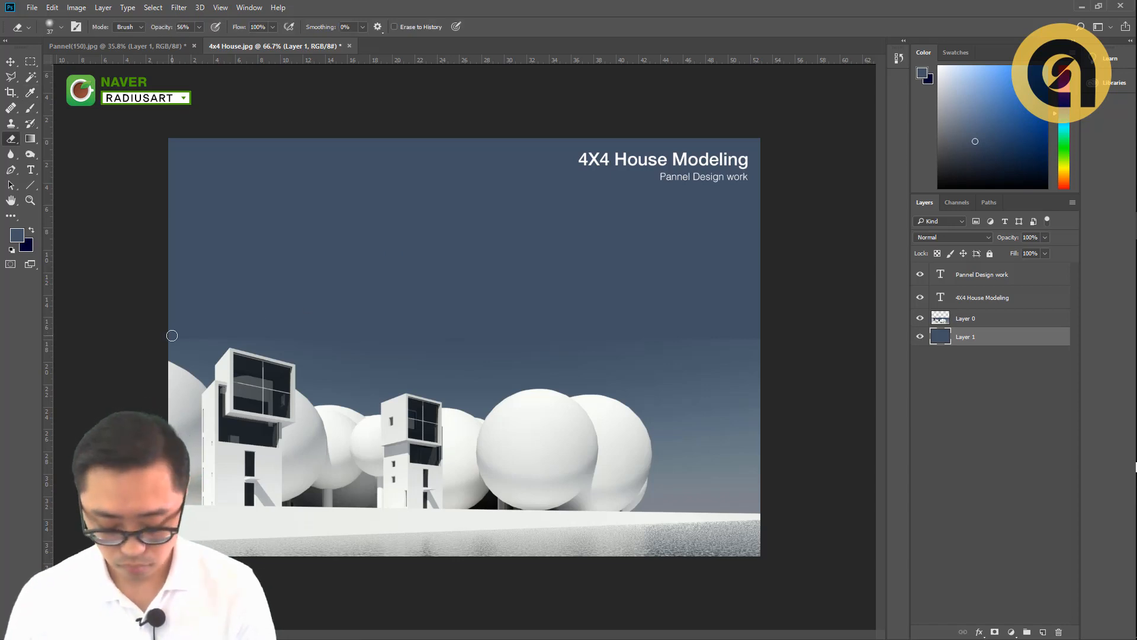
key("bracketright")
key("bracketright")
key("bracketright")
key("bracketright")
left_click(167, 338)
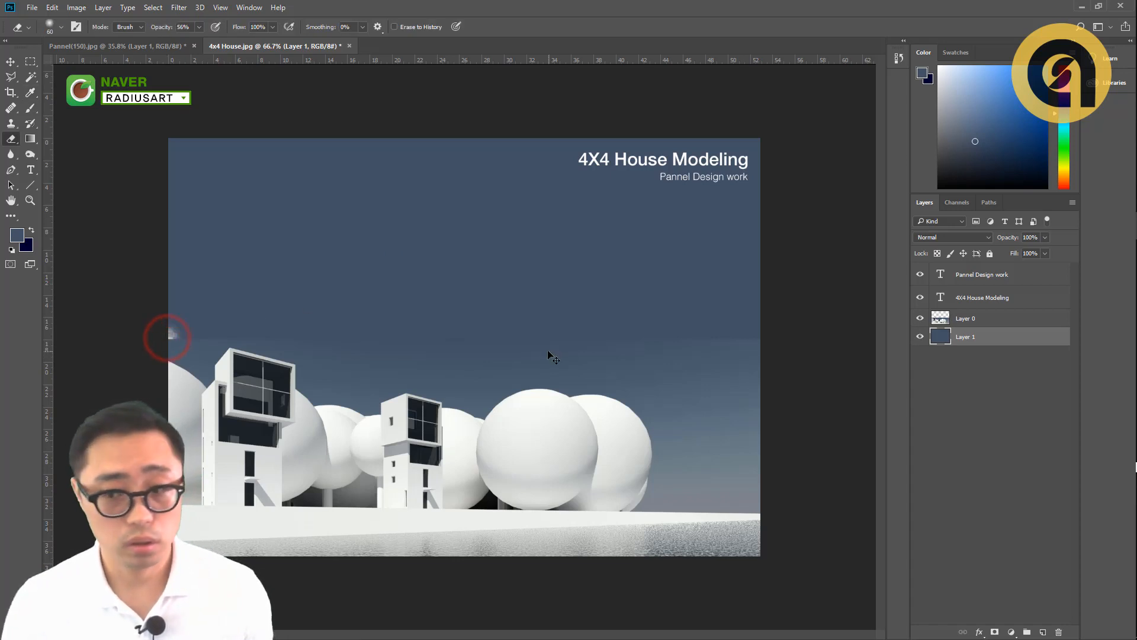
left_click(982, 318)
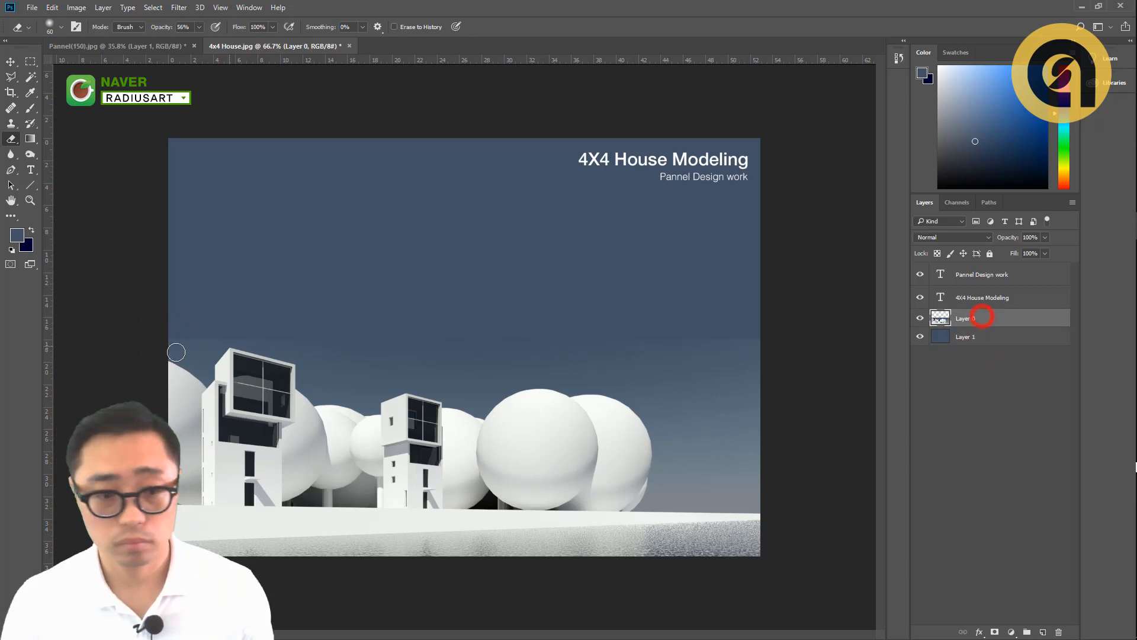
left_click(169, 338)
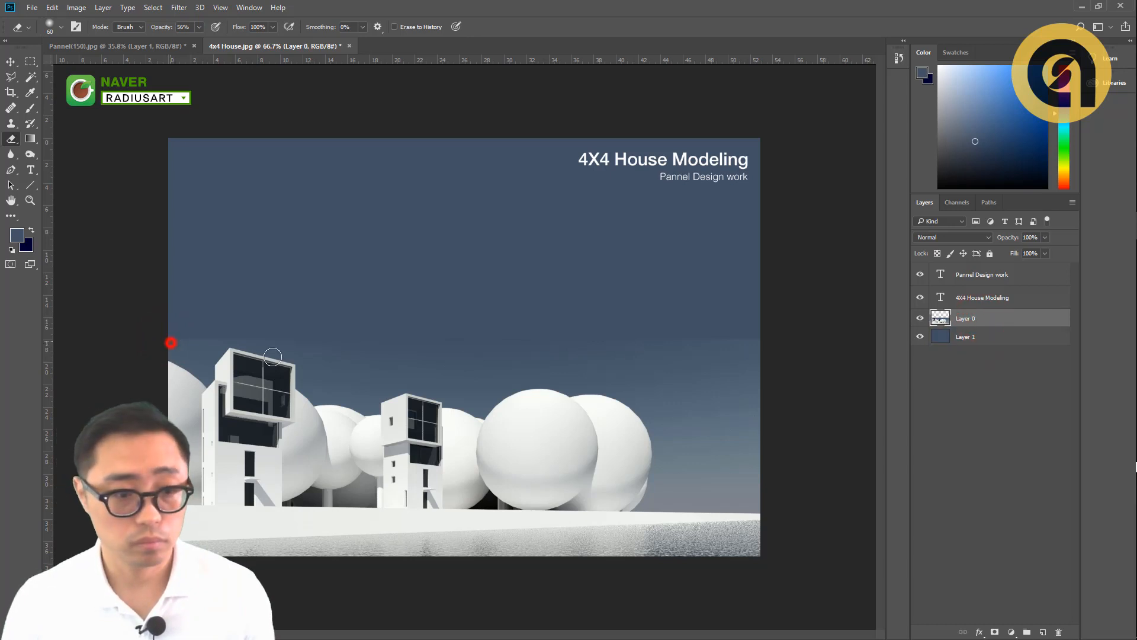
left_click(767, 338)
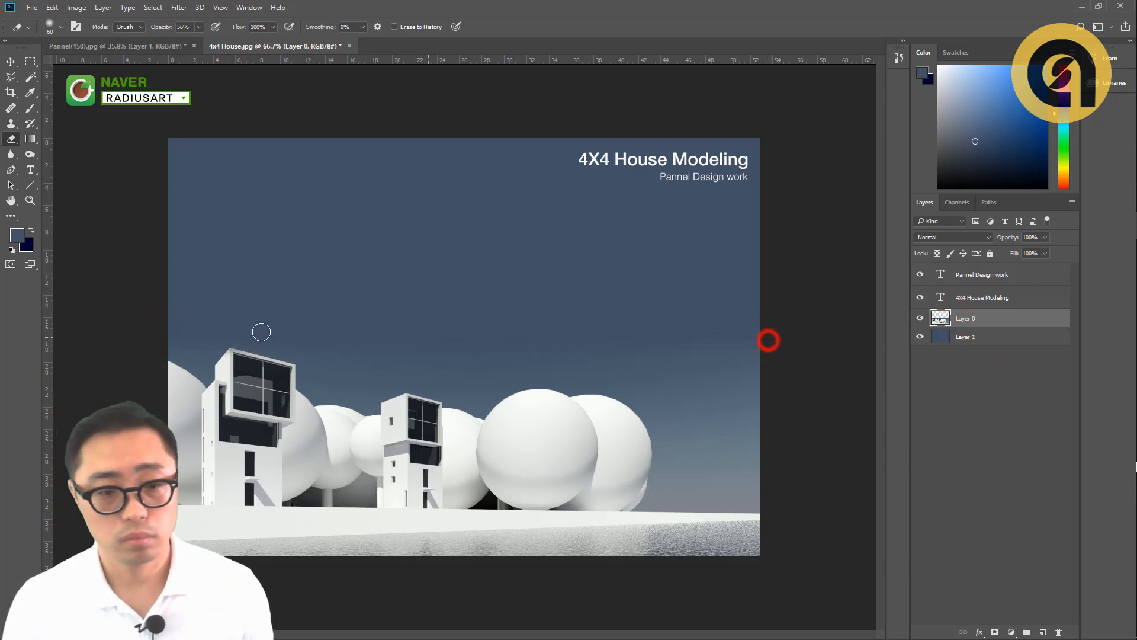
left_click(161, 336)
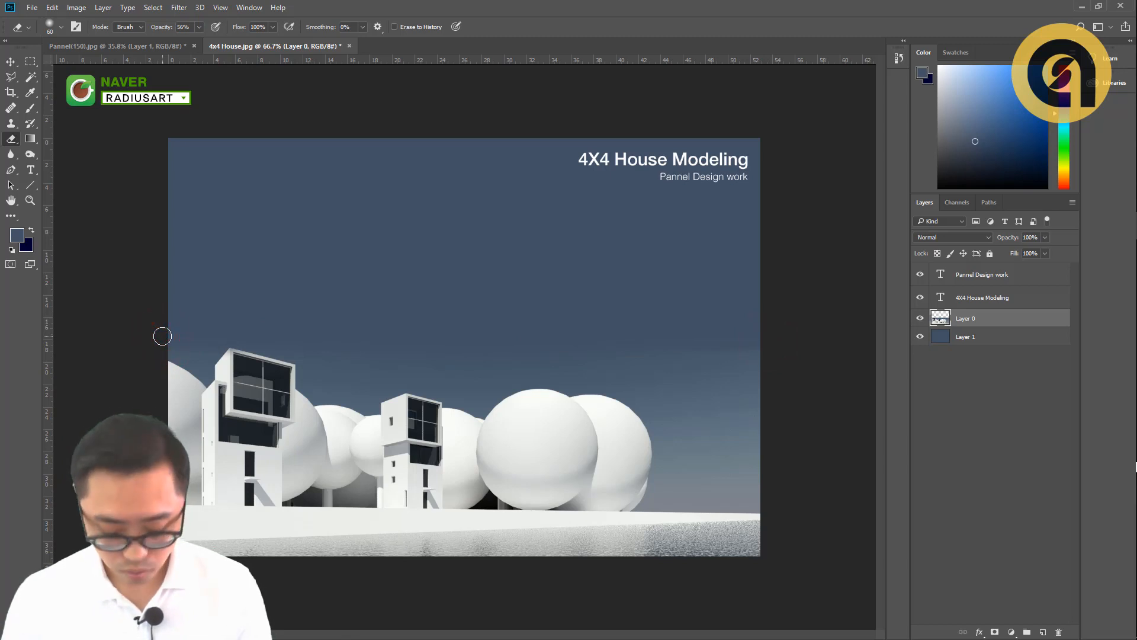
- Blend the house image's sky further into the fill layer with broad Eraser strokes at size 700 and 22% opacity
key("bracketright")
key("bracketright")
key("bracketright")
key("bracketright")
key("bracketright")
key("bracketright")
key("bracketright")
key("bracketright")
key("bracketright")
key("bracketright")
key("bracketright")
key("bracketright")
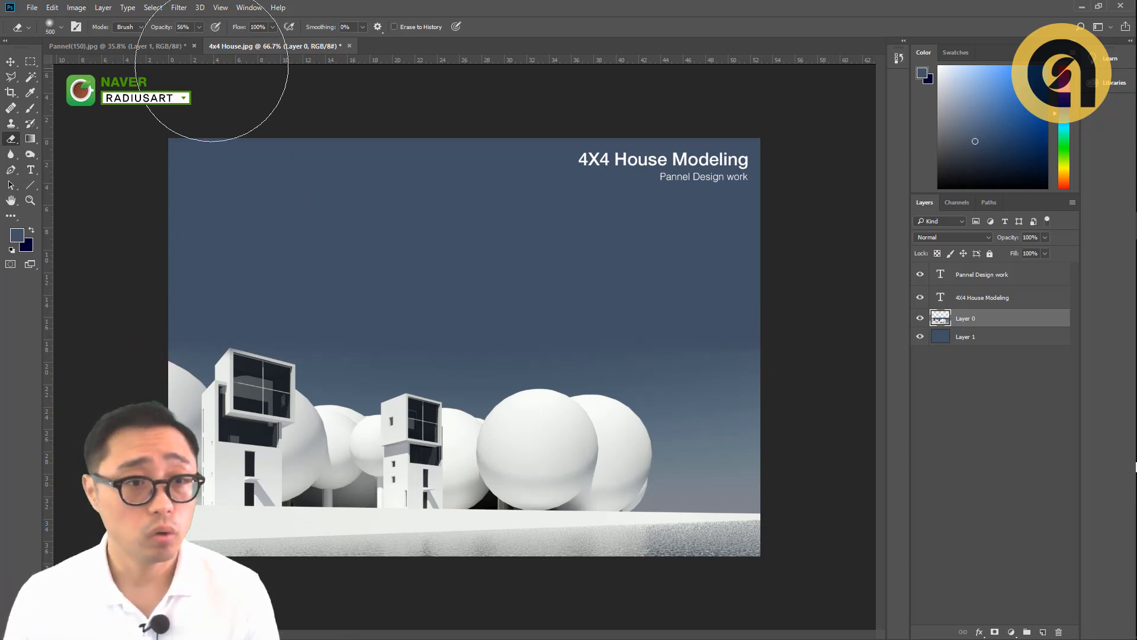
left_click(199, 28)
left_click(180, 44)
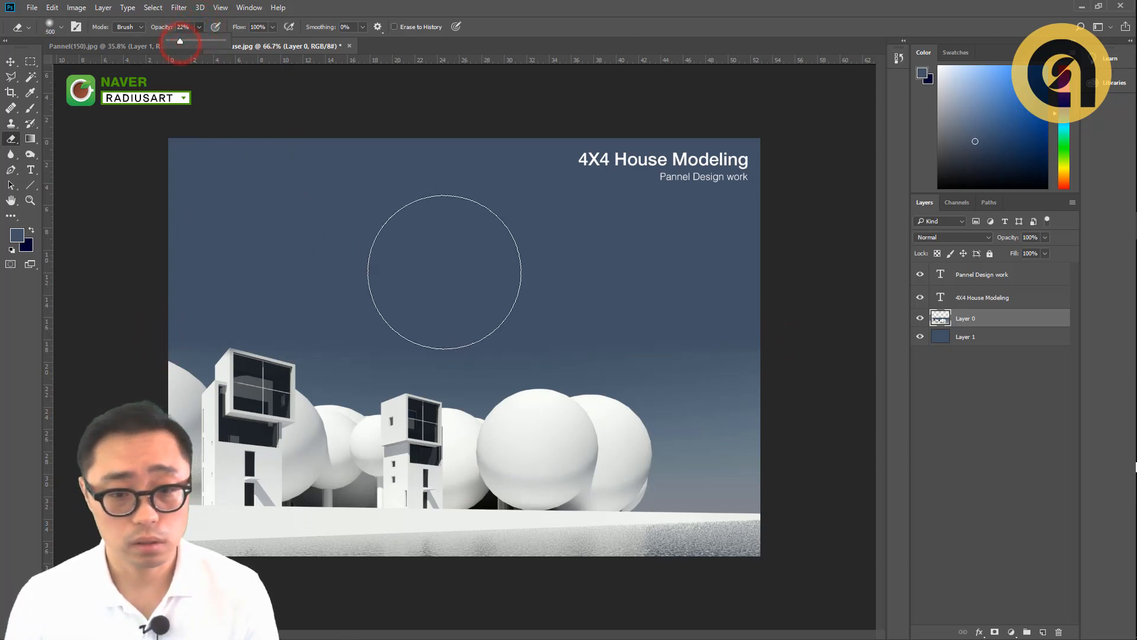
key("bracketright")
key("bracketright")
left_click(391, 262)
left_click(654, 253)
left_click(701, 284)
left_click(791, 308)
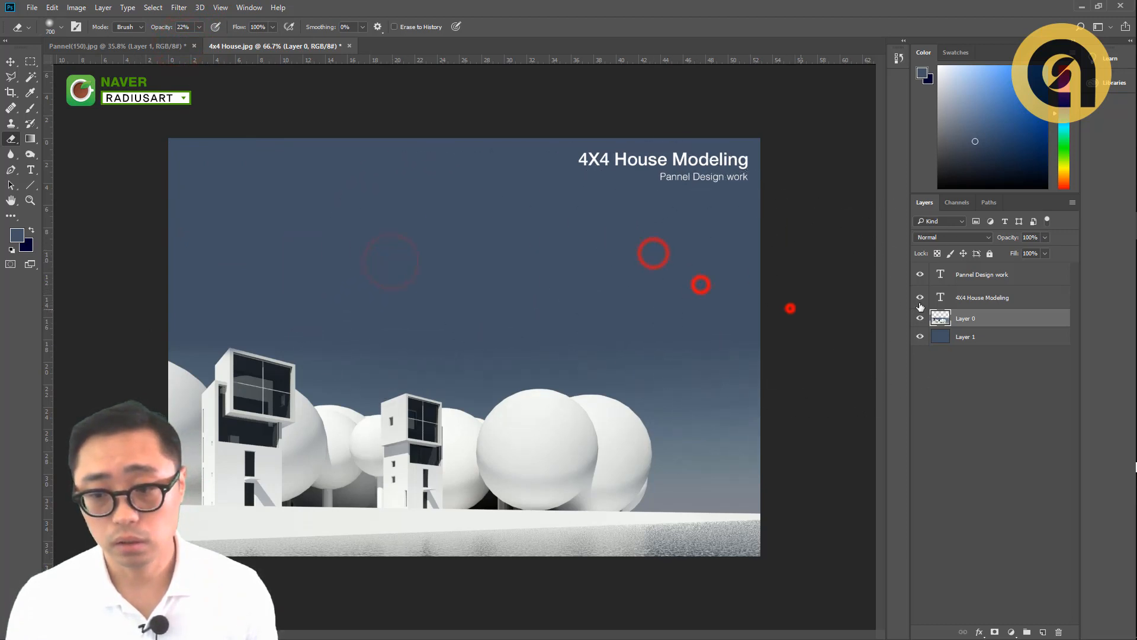
left_click(668, 288)
left_click(741, 294)
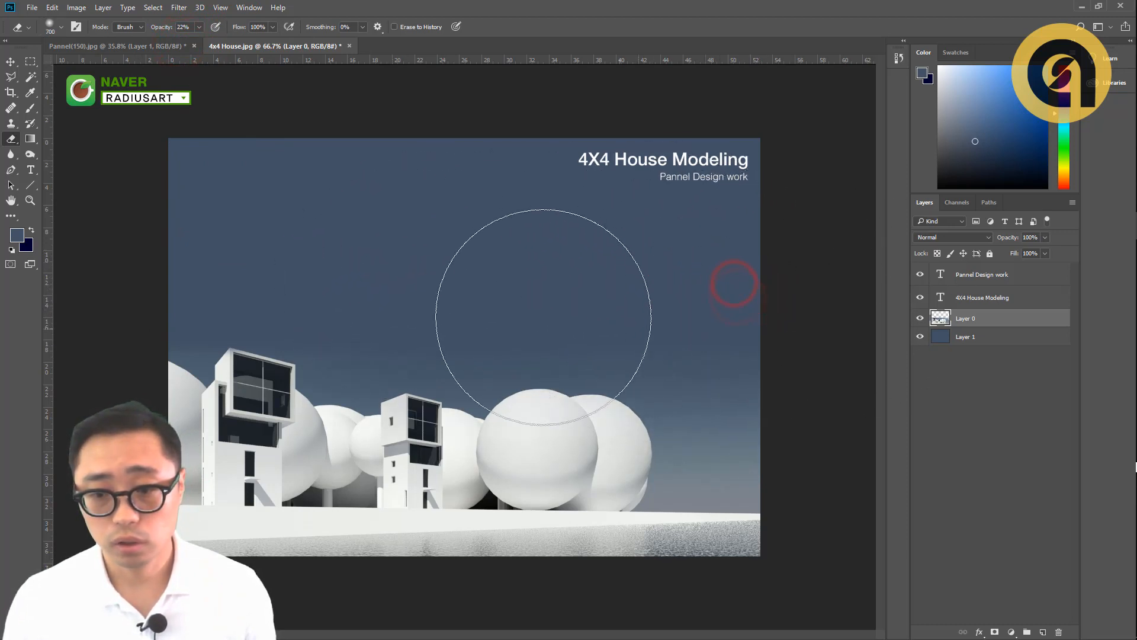
left_click(459, 268)
left_click(408, 261)
left_click(218, 232)
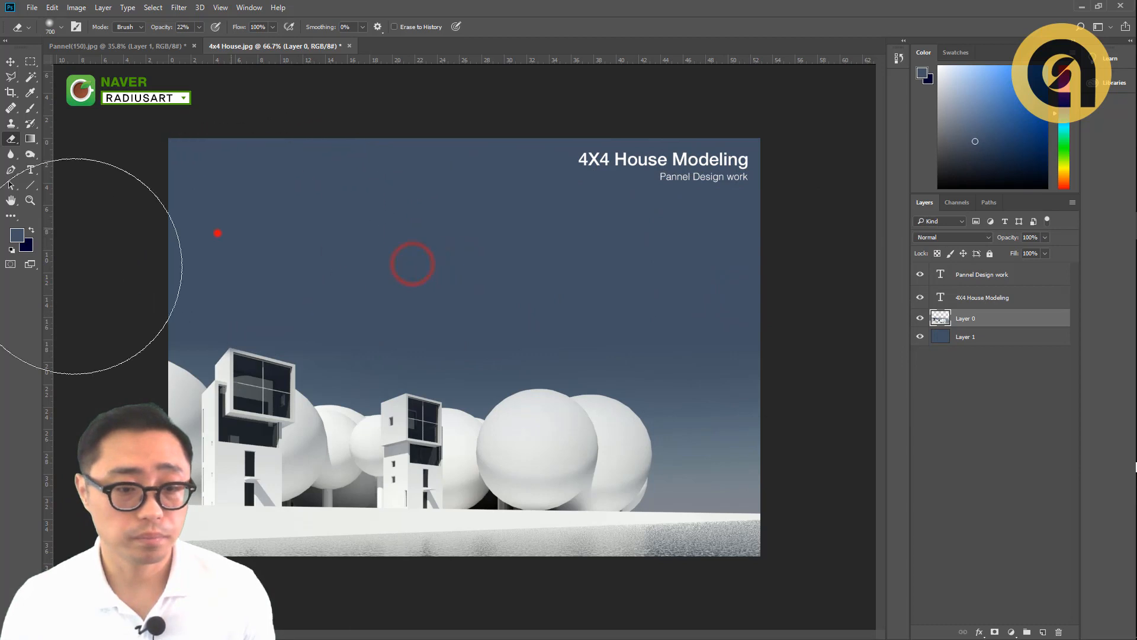
- Select the "Pannel Design work" subtitle layer with the Move tool
key("v")
left_click(711, 177)
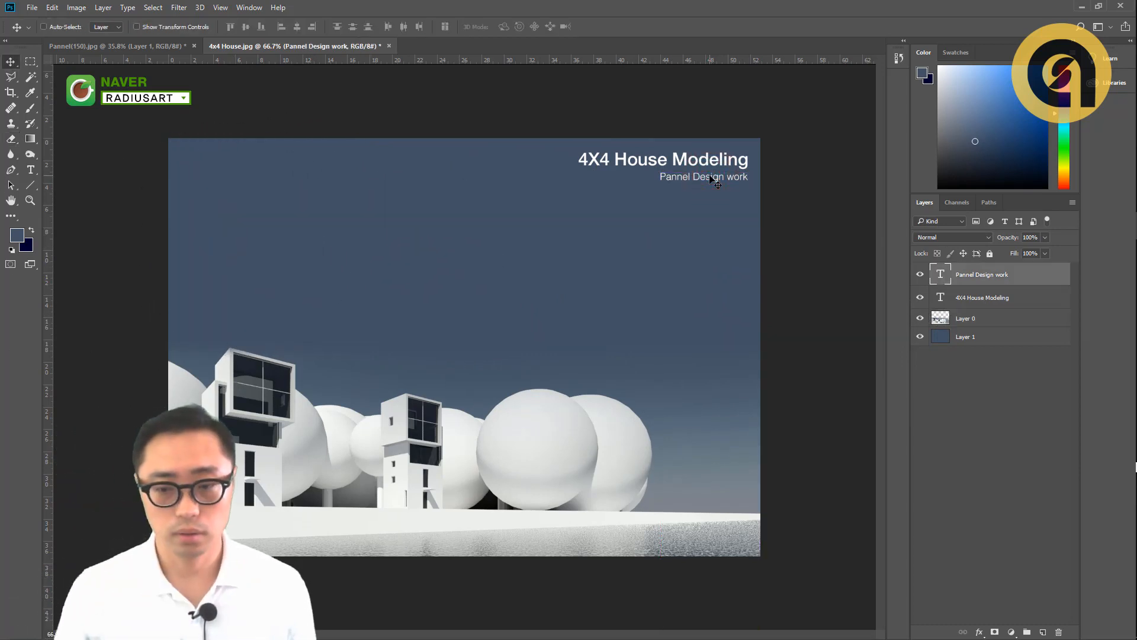
scroll(497, 282, "down", 1)
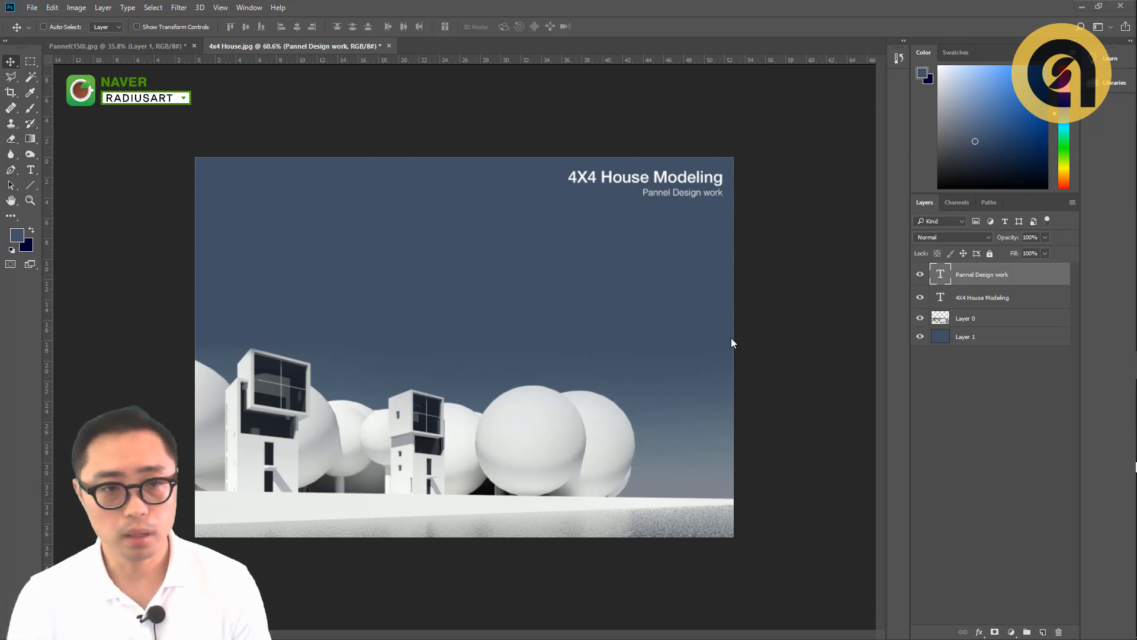
- Switch to the RADIUSART Naver cafe page in Internet Explorer and view its font links and recommended YouTube documentaries
key("alt+Tab")
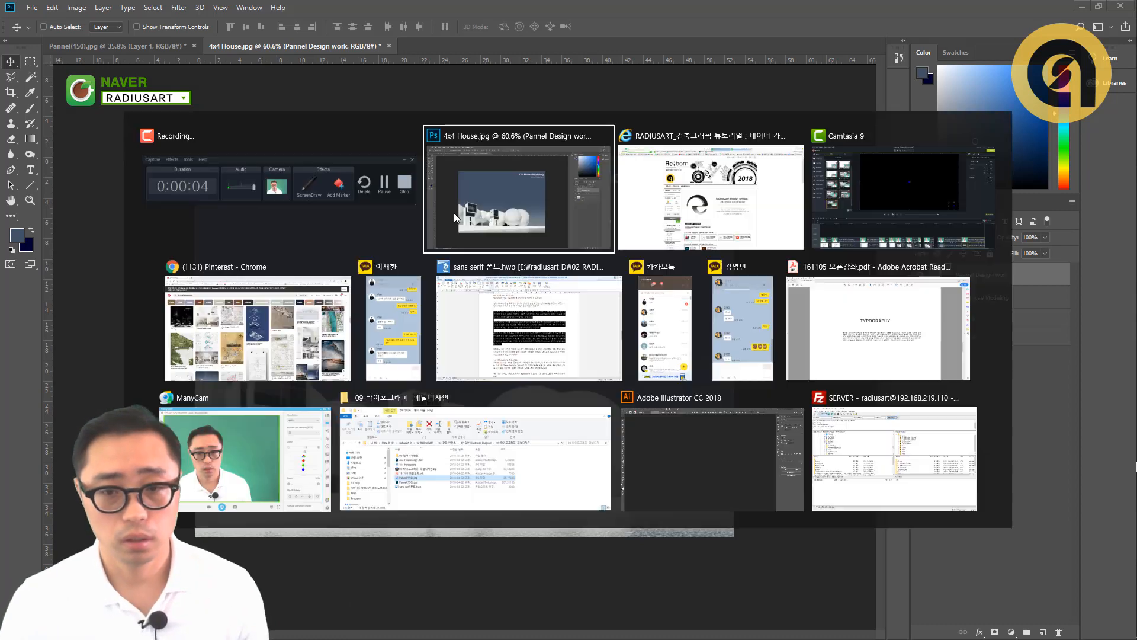
left_click(653, 208)
scroll(764, 220, "down", 10)
scroll(764, 219, "down", 4)
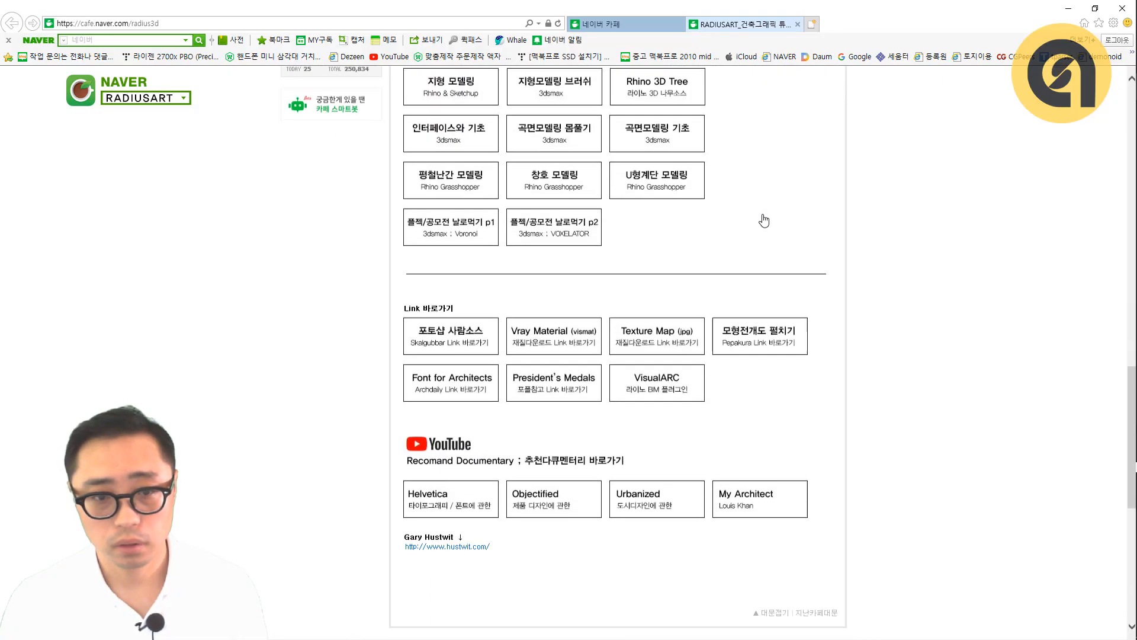
scroll(764, 219, "down", 4)
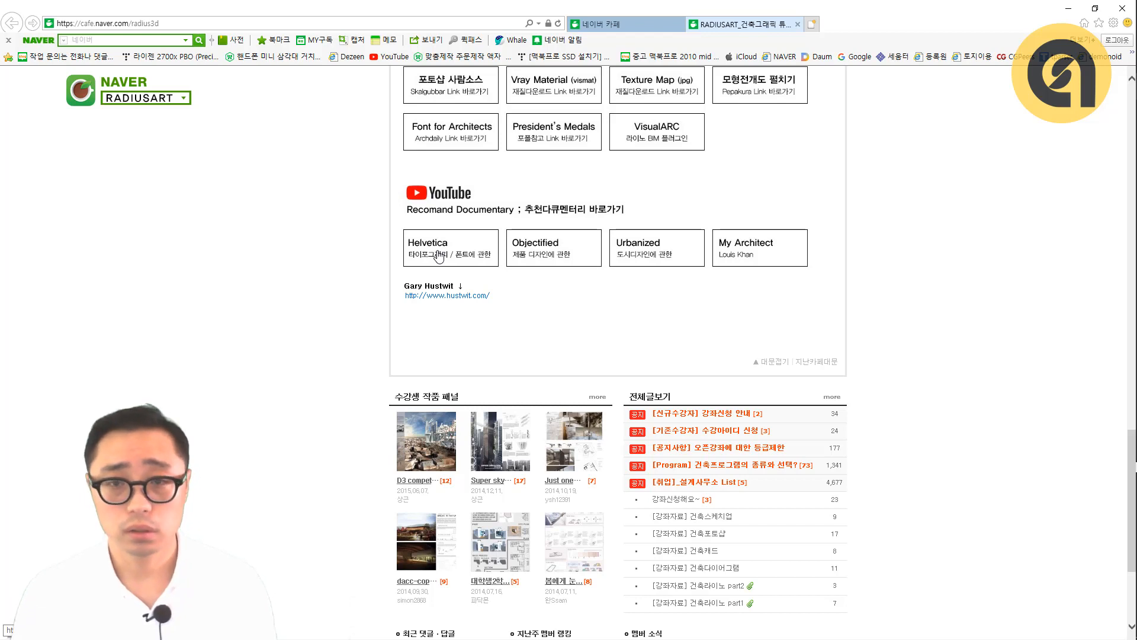
left_click(564, 324)
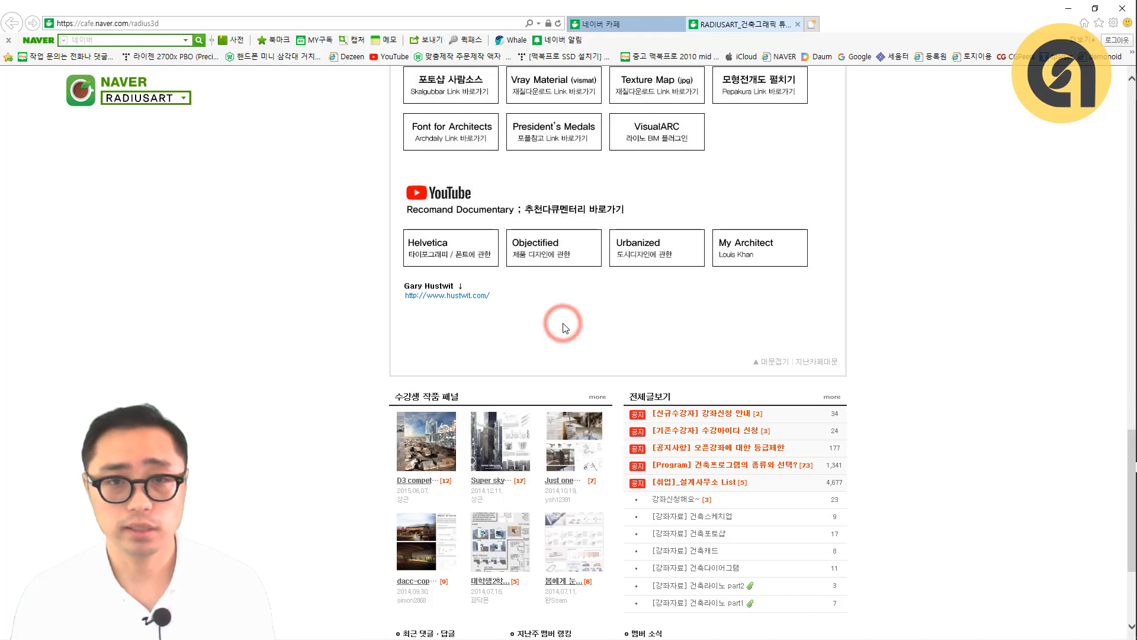